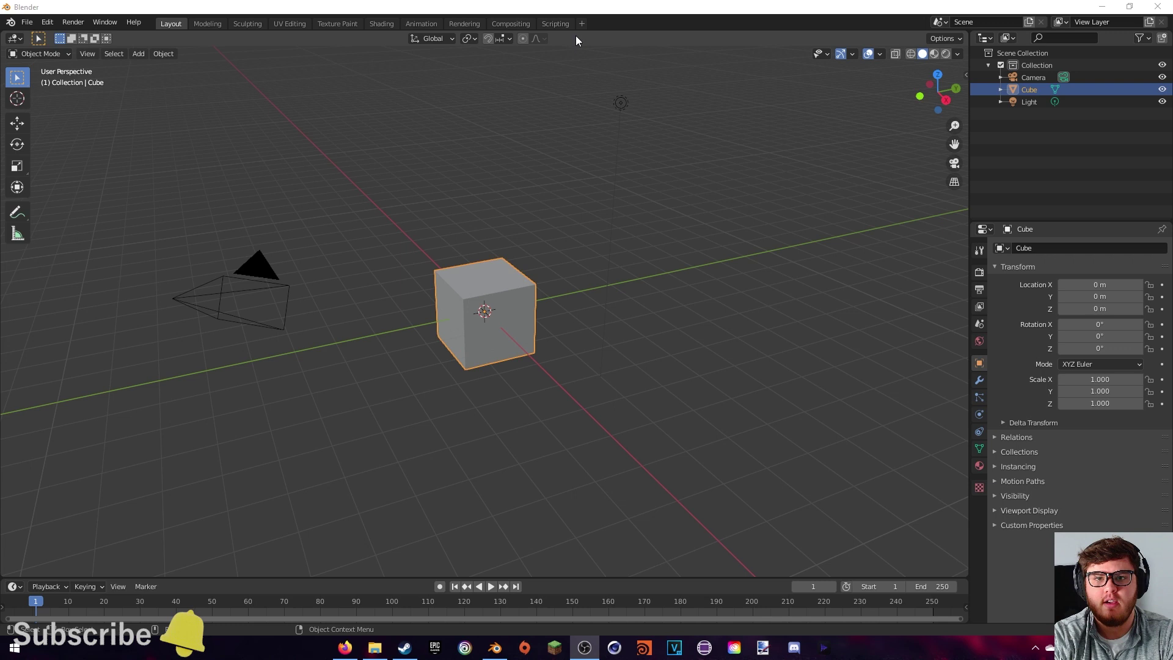
# Switch to the Compositing workspace, enable Use Nodes, and delete the Render Layers node
pyautogui.click(524, 24)
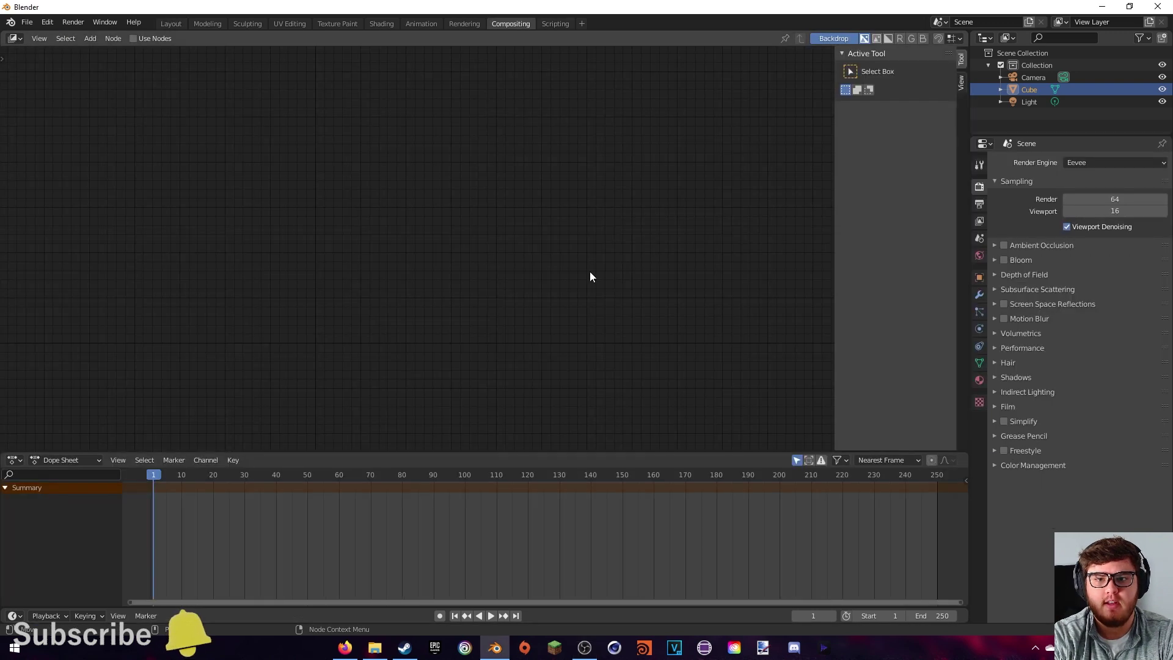
pyautogui.click(141, 38)
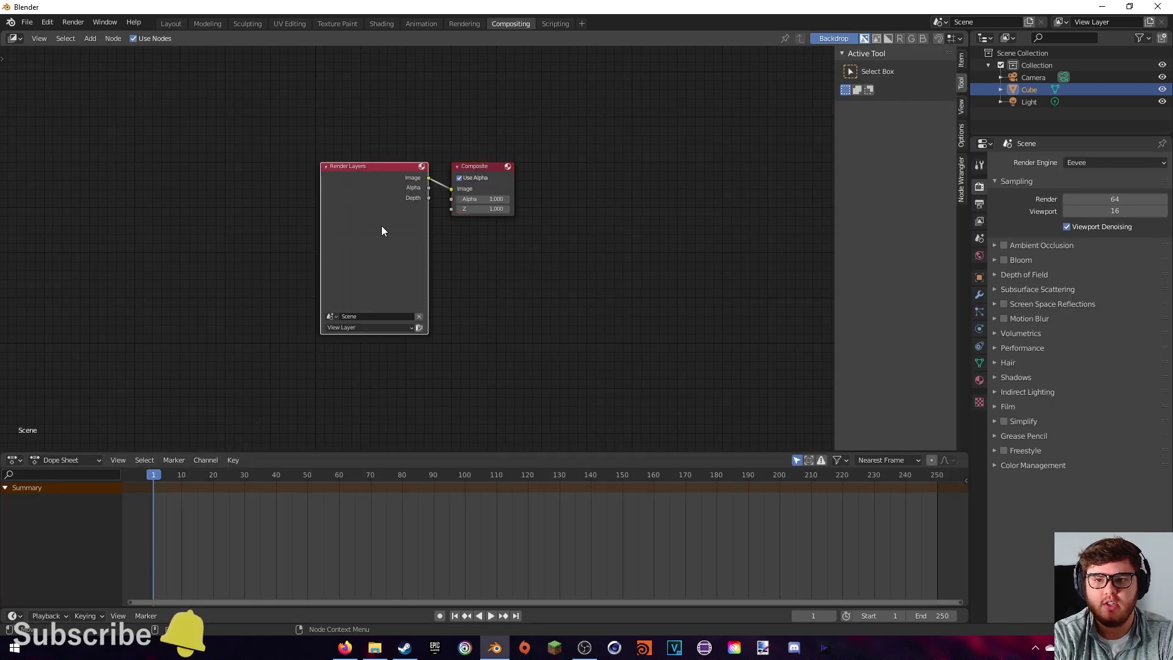
pyautogui.press('x')
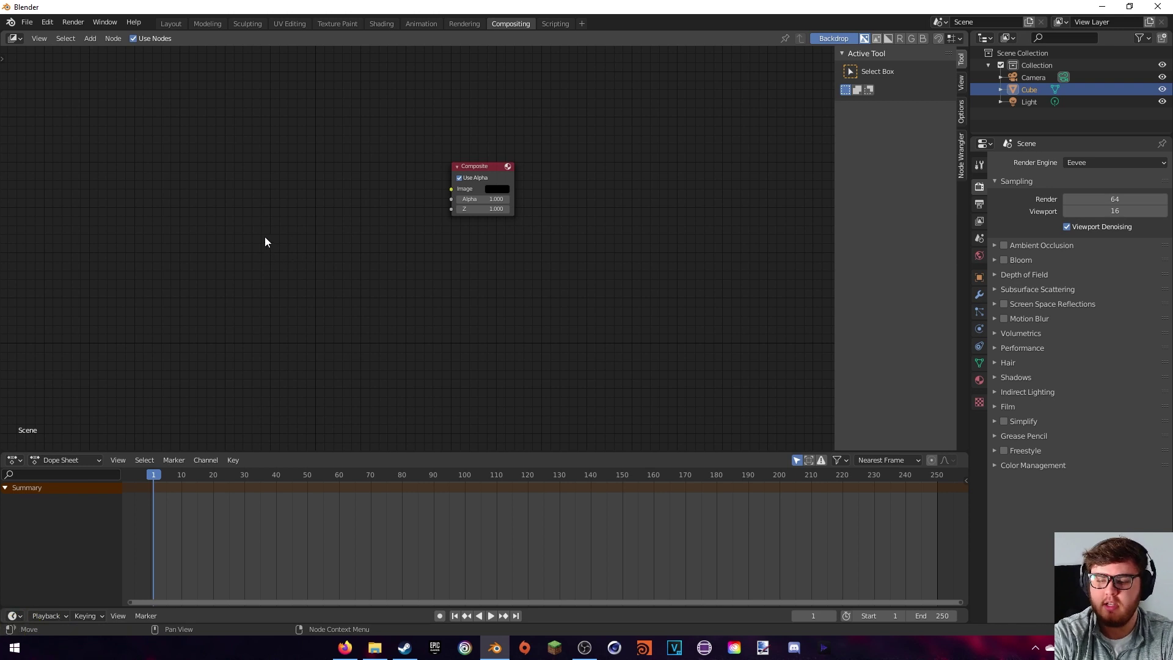
# Add a Movie Clip node and place it in the empty space before the Composite node
pyautogui.hotkey('shift', 'a')
pyautogui.click(257, 200)
pyautogui.write('movie')
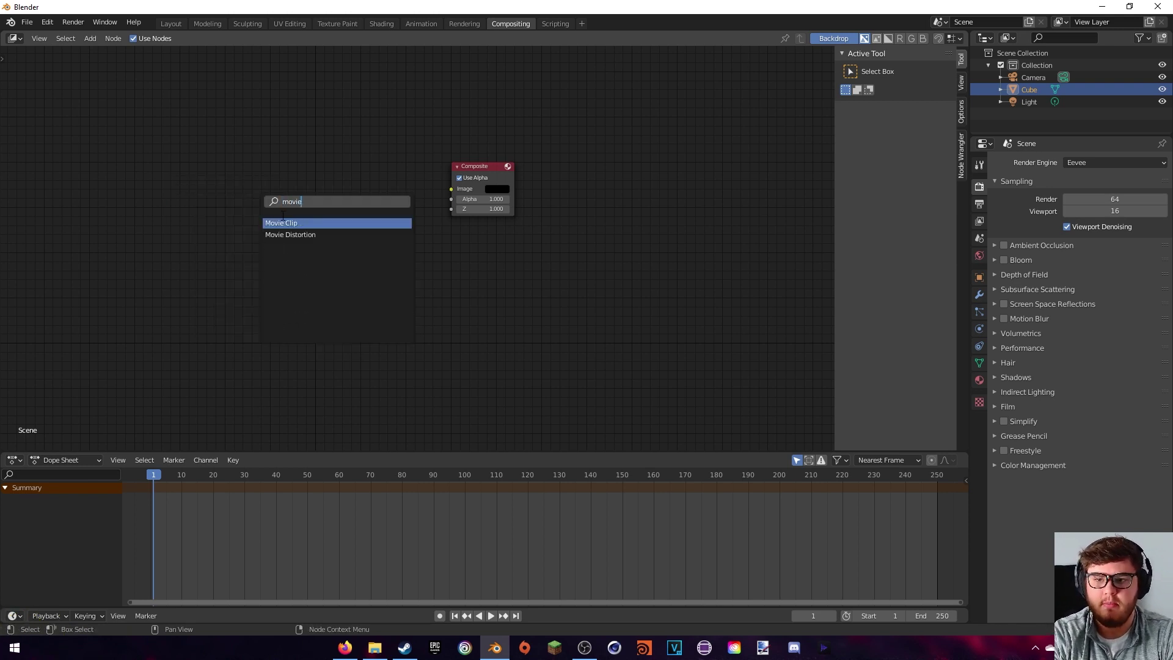
pyautogui.click(284, 223)
pyautogui.click(266, 161)
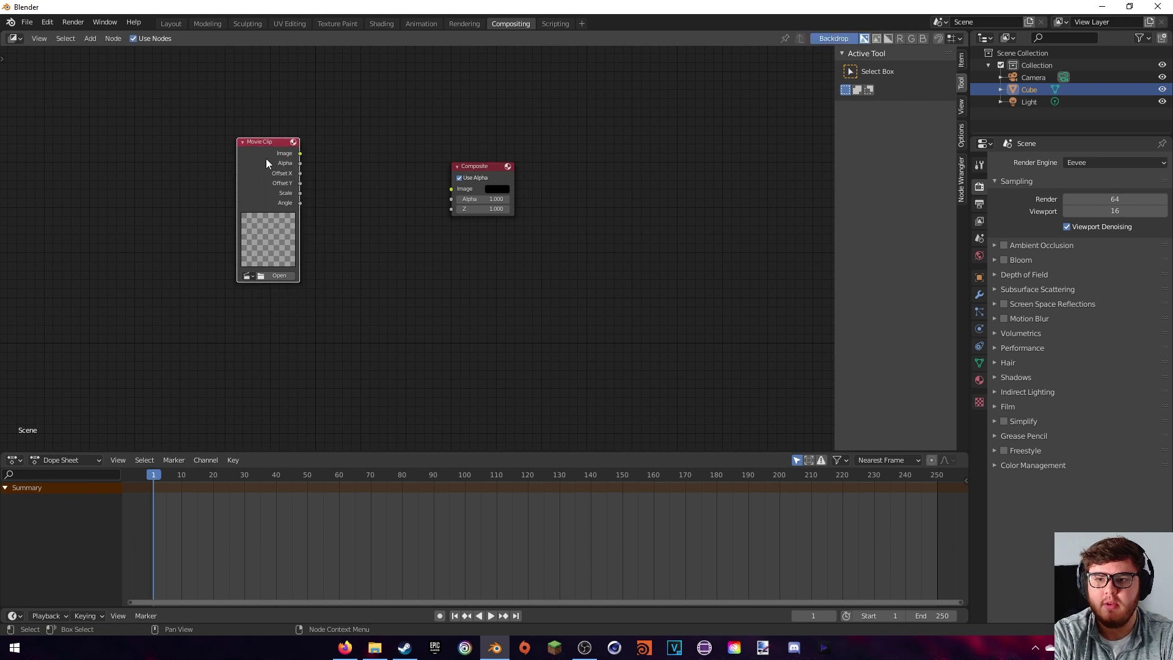
# Load the footage Plane_VFX_tut.m4v from the Airplanes folder in A:\Blender Tutorials into the Movie Clip node
pyautogui.click(278, 275)
pyautogui.click(310, 47)
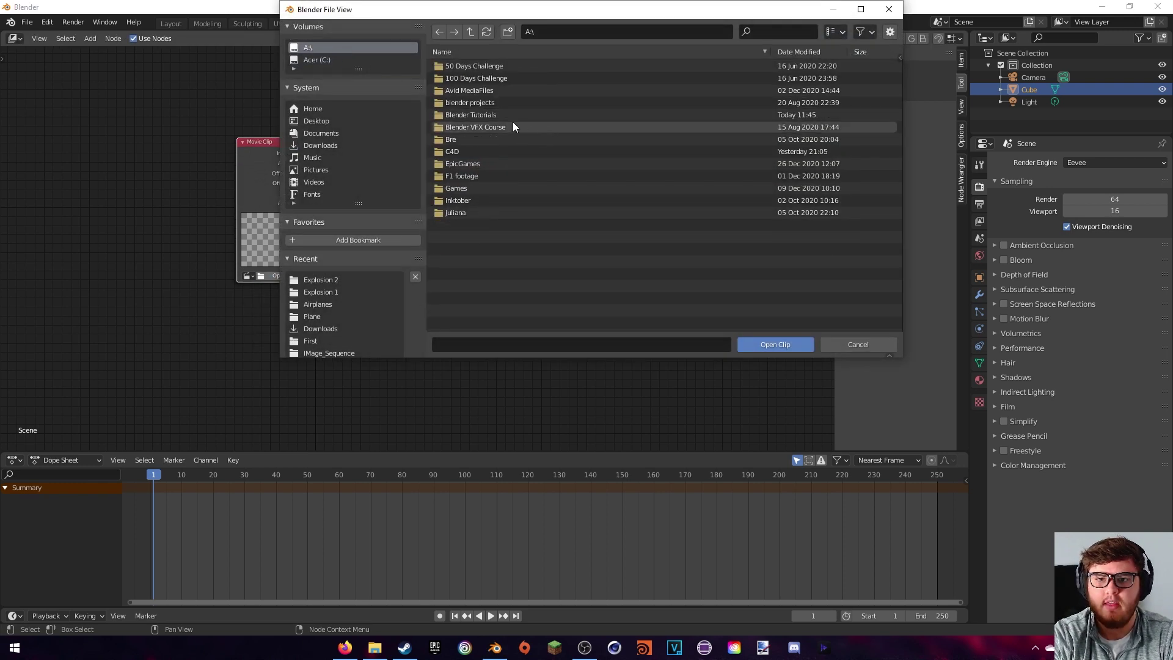
pyautogui.doubleClick(487, 114)
pyautogui.doubleClick(486, 116)
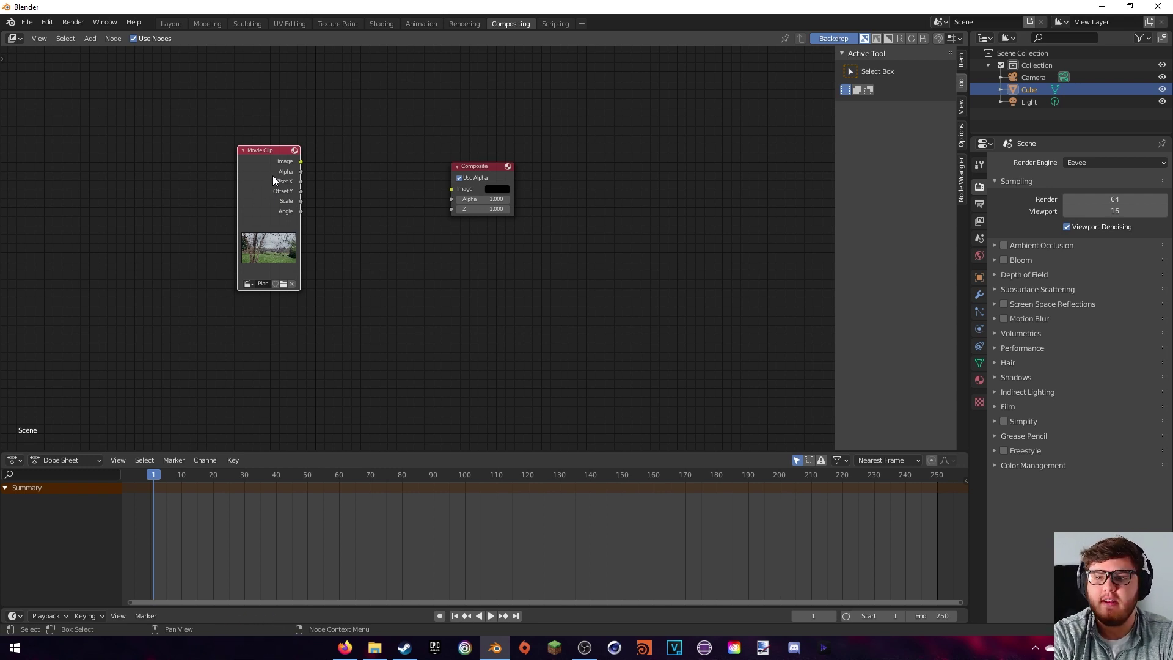
# Search the add-on preferences for "node" and check whether Node Wrangler is enabled
pyautogui.click(49, 23)
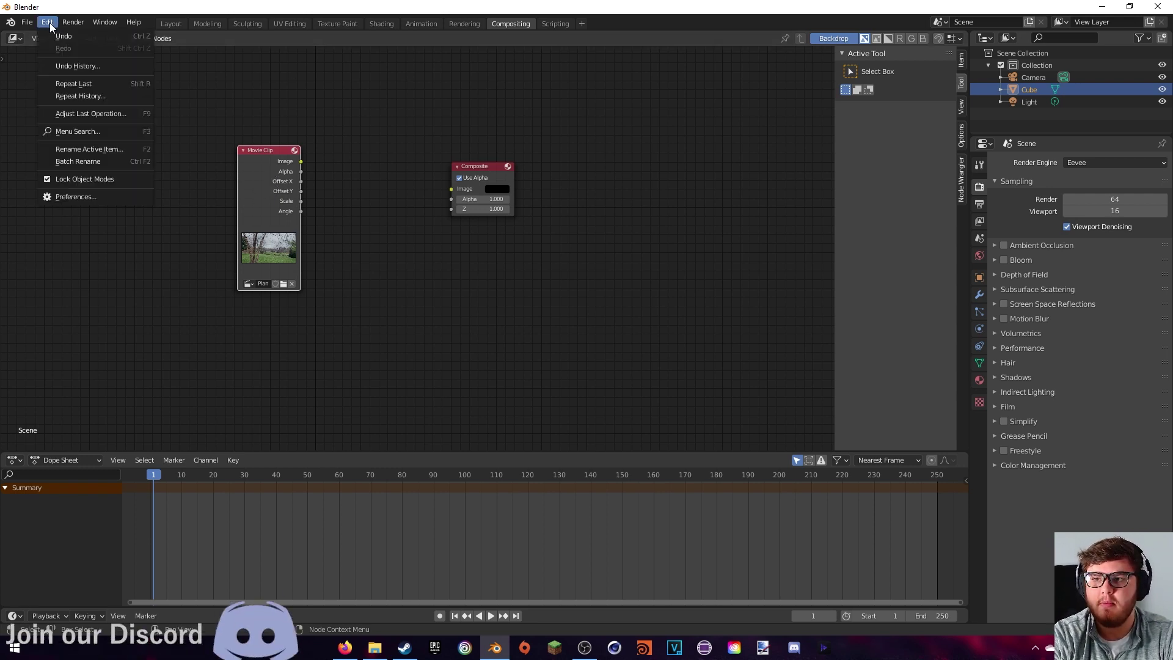
pyautogui.click(86, 195)
pyautogui.click(37, 130)
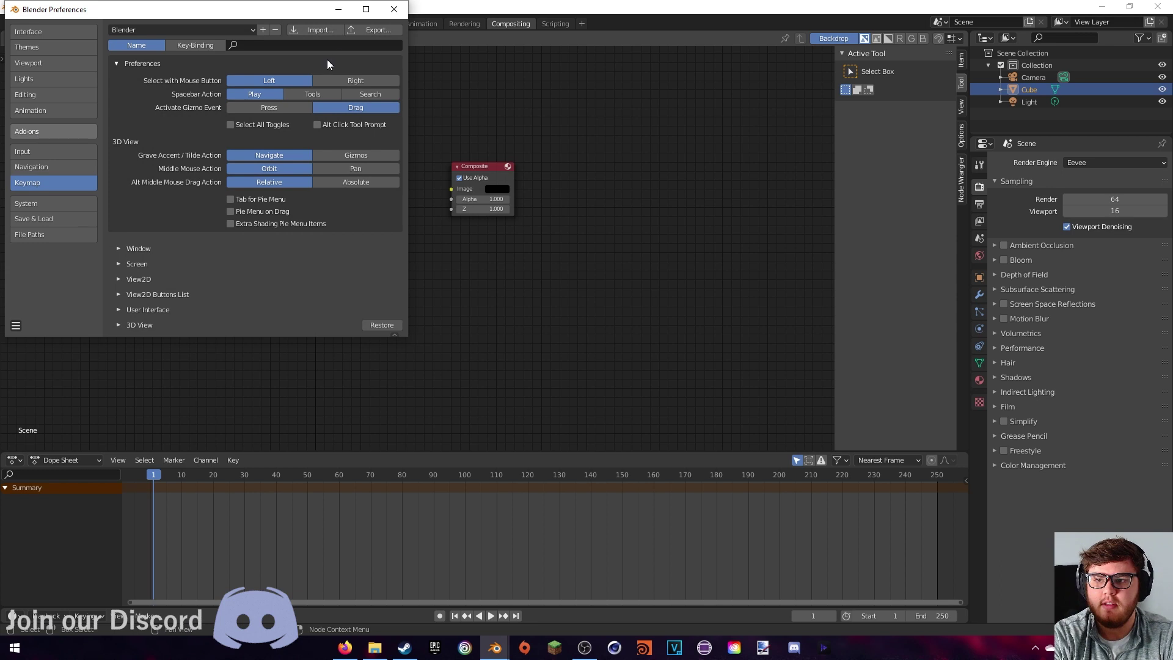
pyautogui.click(350, 43)
pyautogui.write('node')
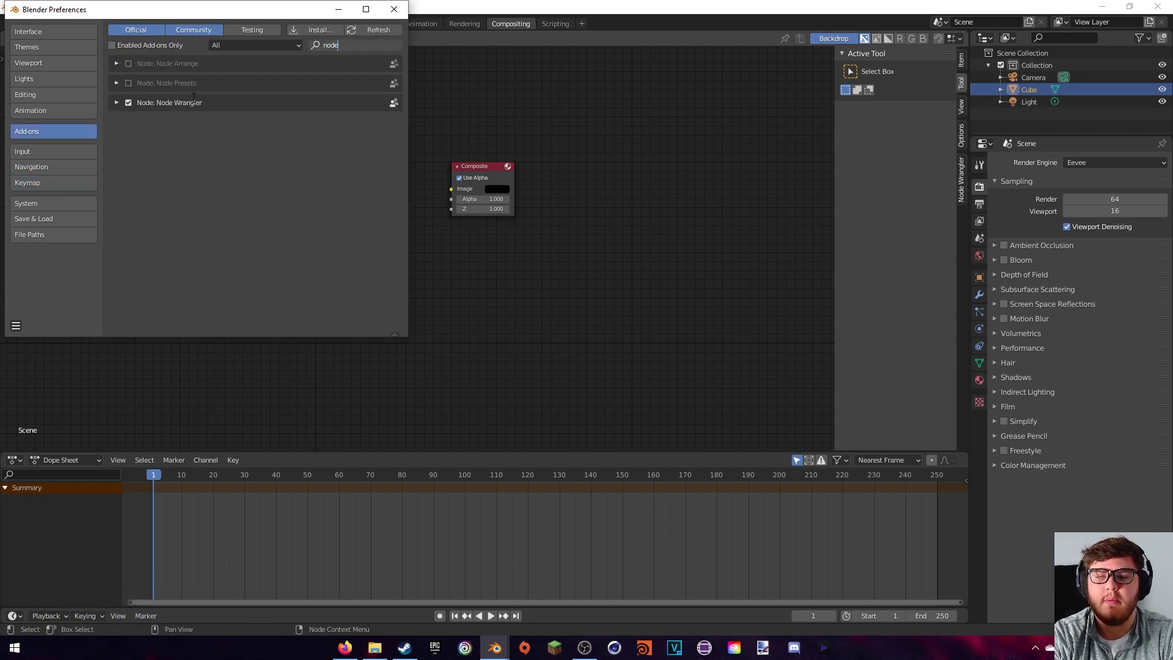
pyautogui.click(395, 10)
# Move the Movie Clip node up and add an Image node beneath it
pyautogui.moveTo(285, 212); pyautogui.dragTo(287, 172)
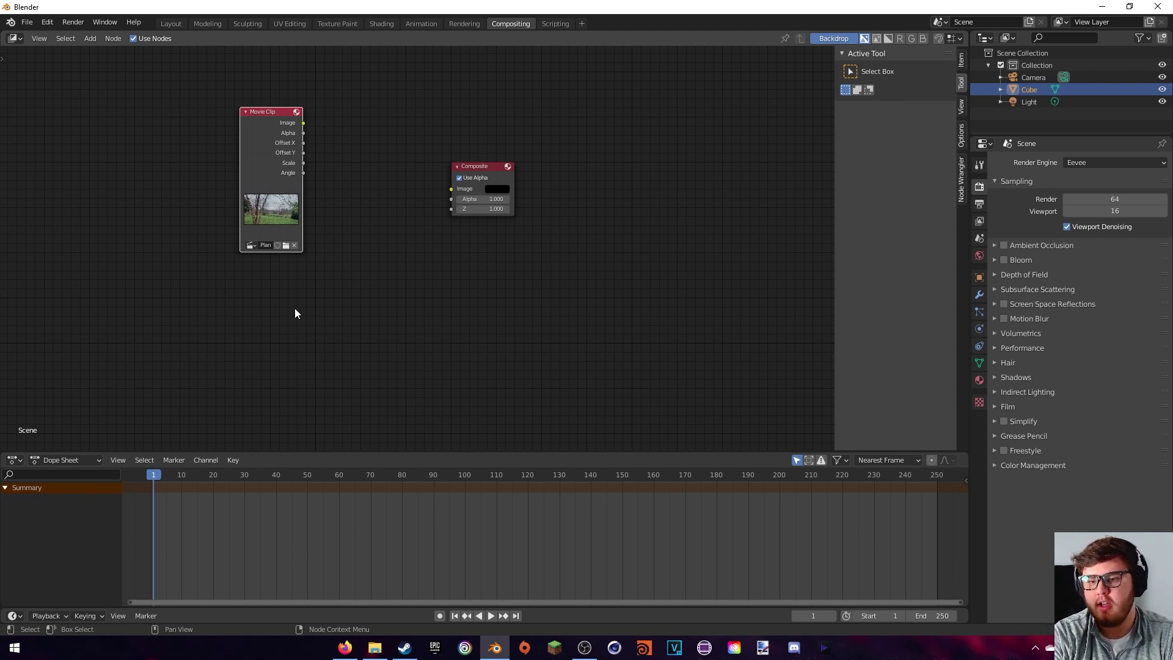
pyautogui.hotkey('shift', 'a')
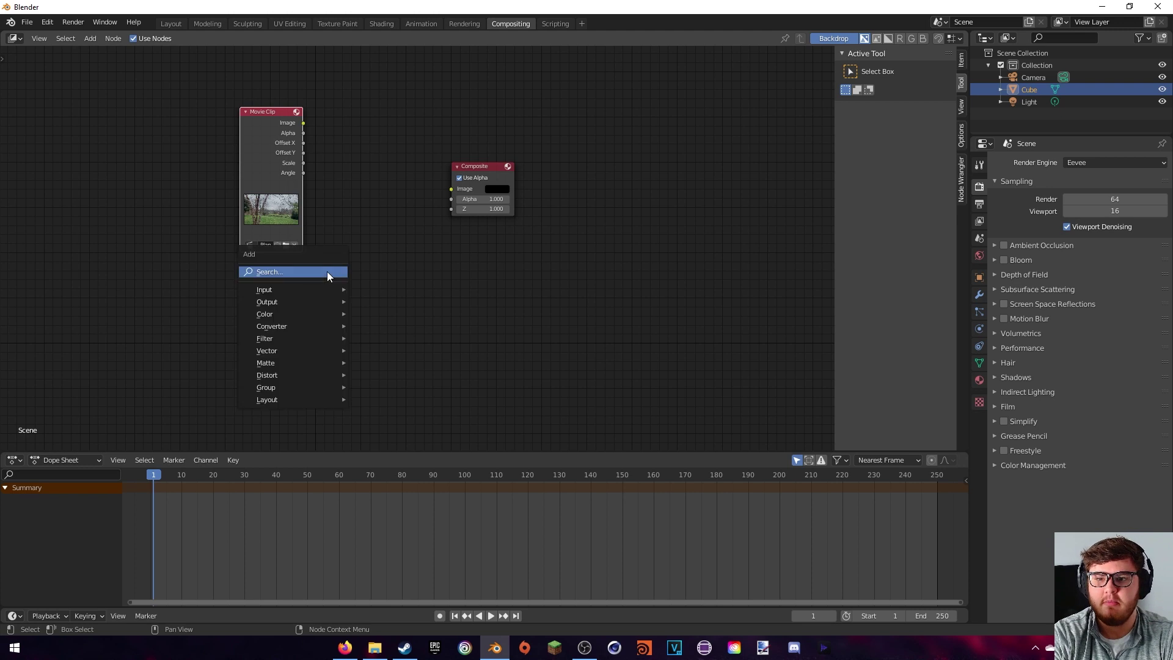
pyautogui.write('image')
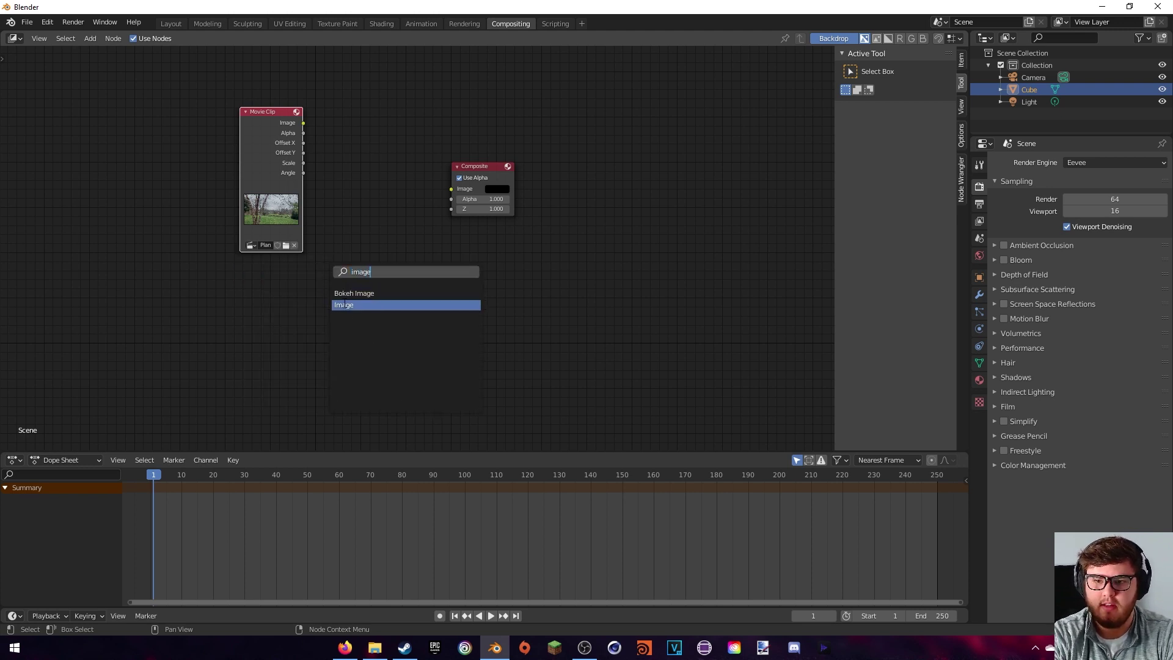
pyautogui.click(344, 304)
pyautogui.click(295, 373)
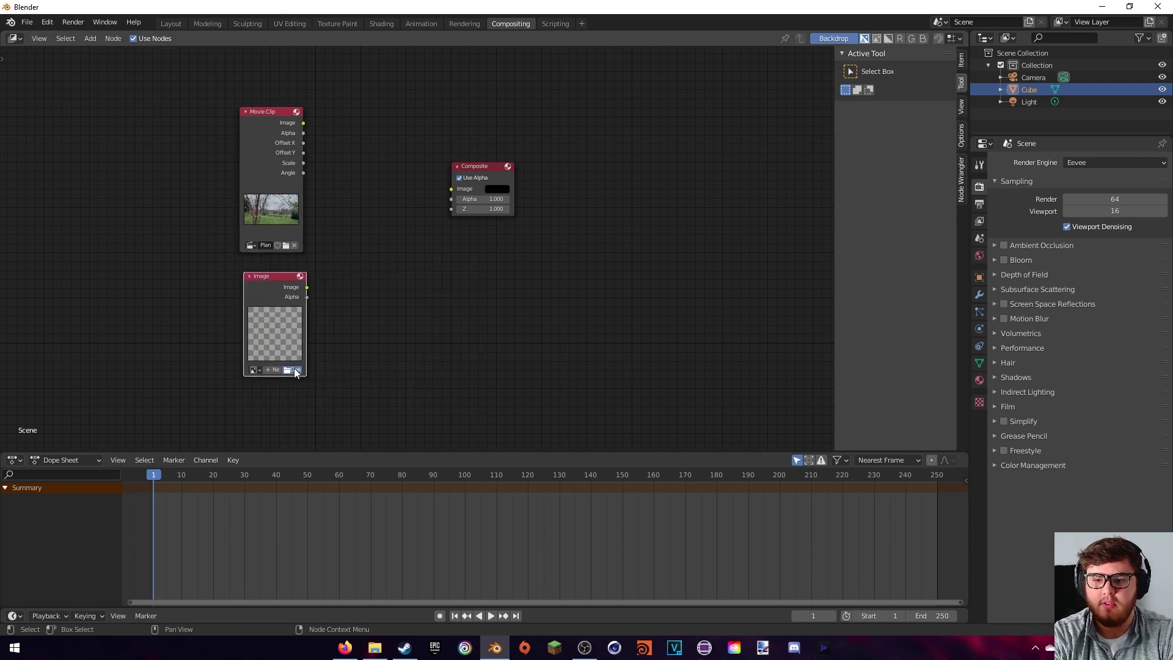
# Load all PNG frames from A:\Blender Tutorials\Airplanes\Explosion 1 into the Image node as an image sequence
pyautogui.click(295, 370)
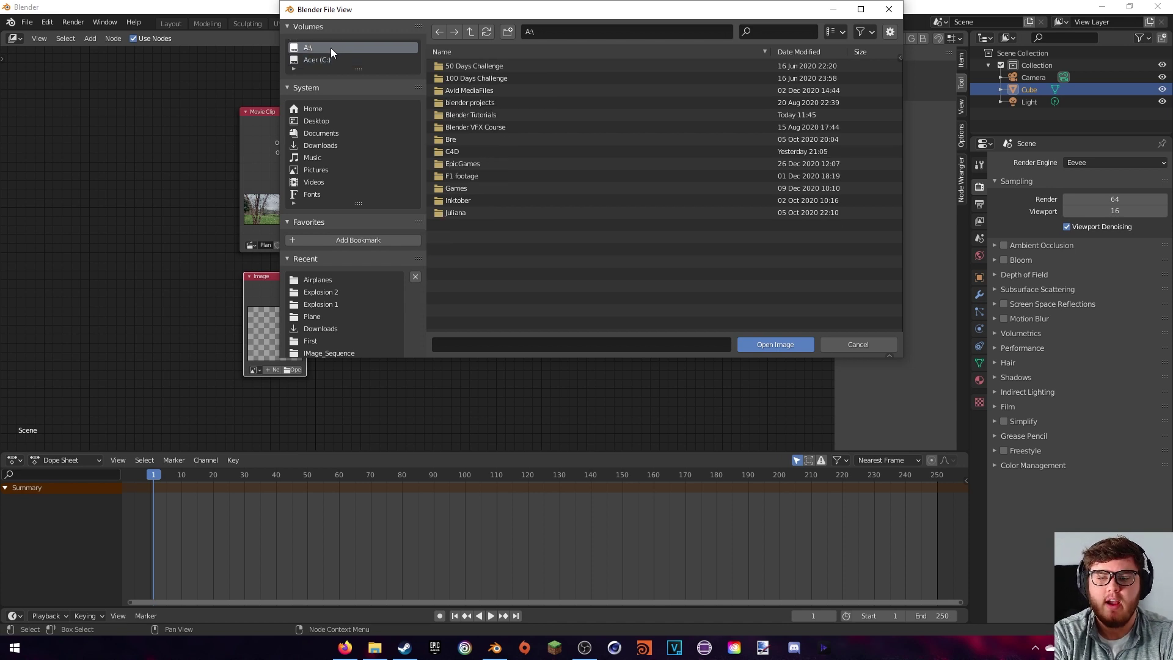
pyautogui.doubleClick(471, 112)
pyautogui.doubleClick(474, 69)
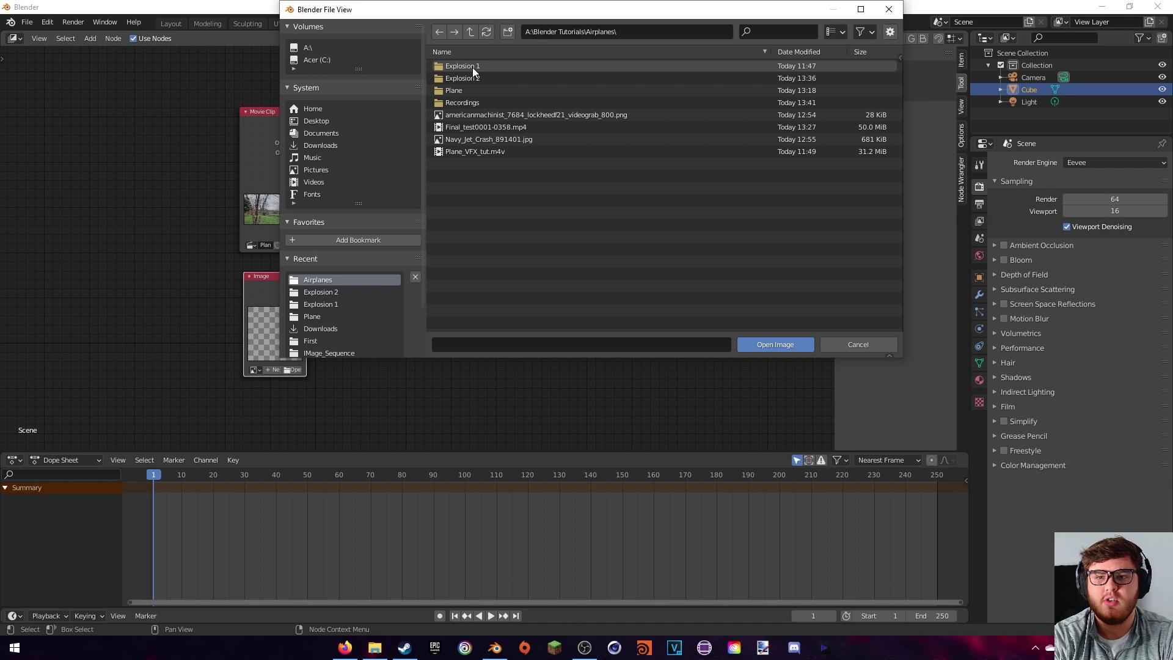
pyautogui.doubleClick(473, 67)
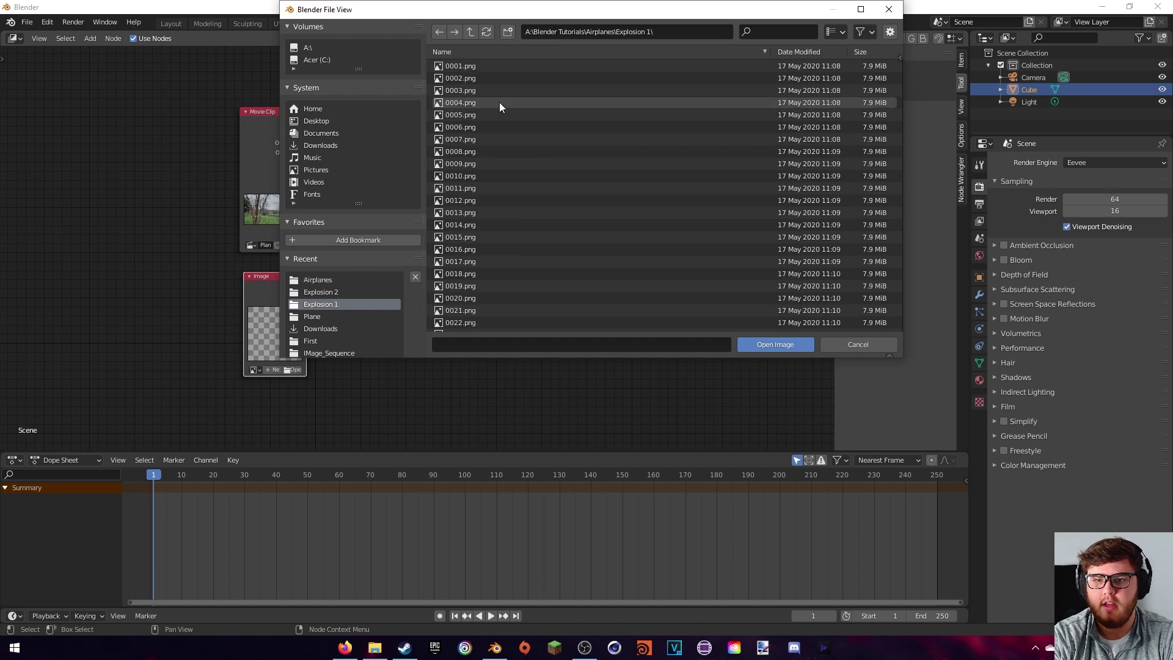
pyautogui.press('a')
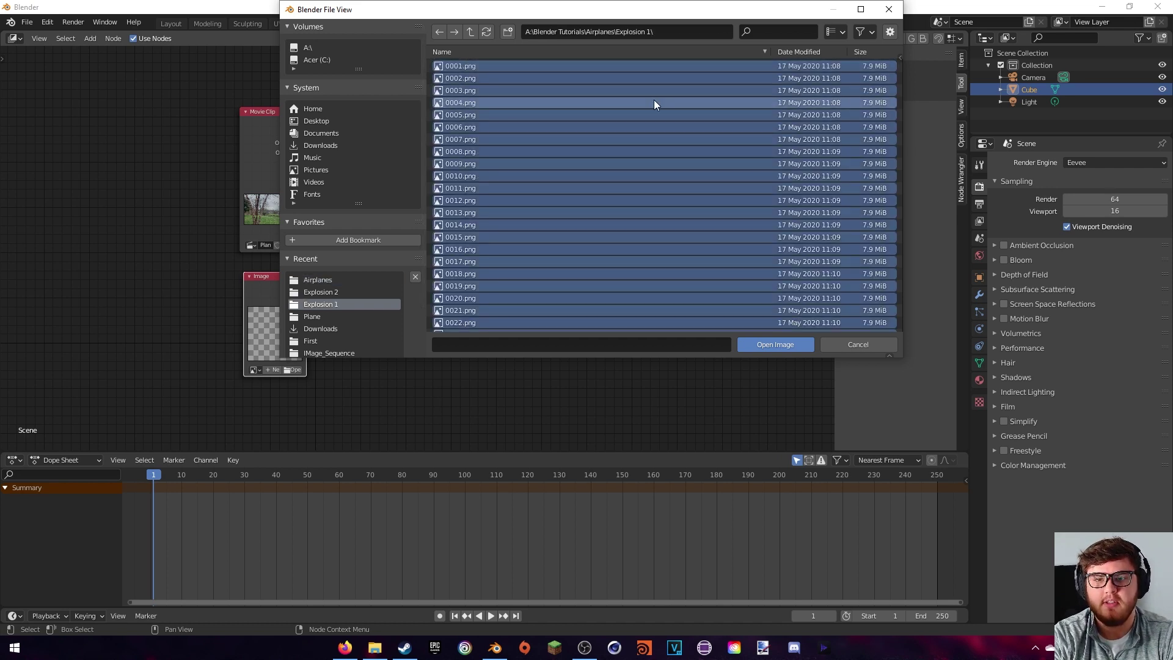
pyautogui.click(775, 344)
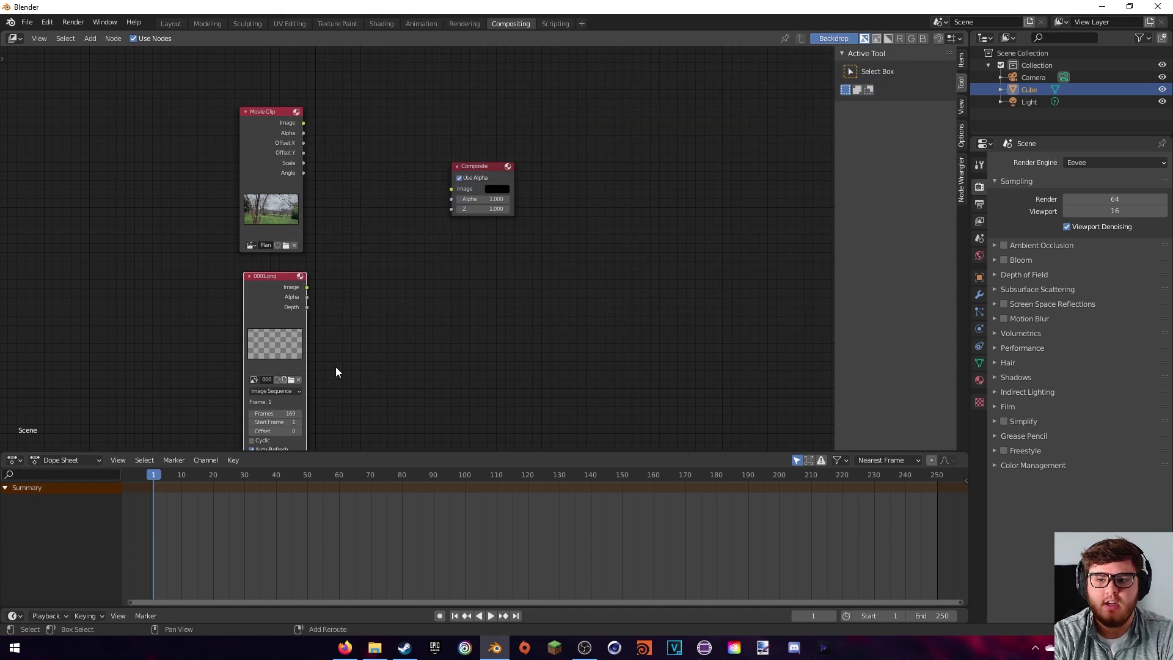
# Move the Composite node farther away from the inputs and align the explosion sequence node directly under the Movie Clip node
pyautogui.scroll(2, 336, 369)
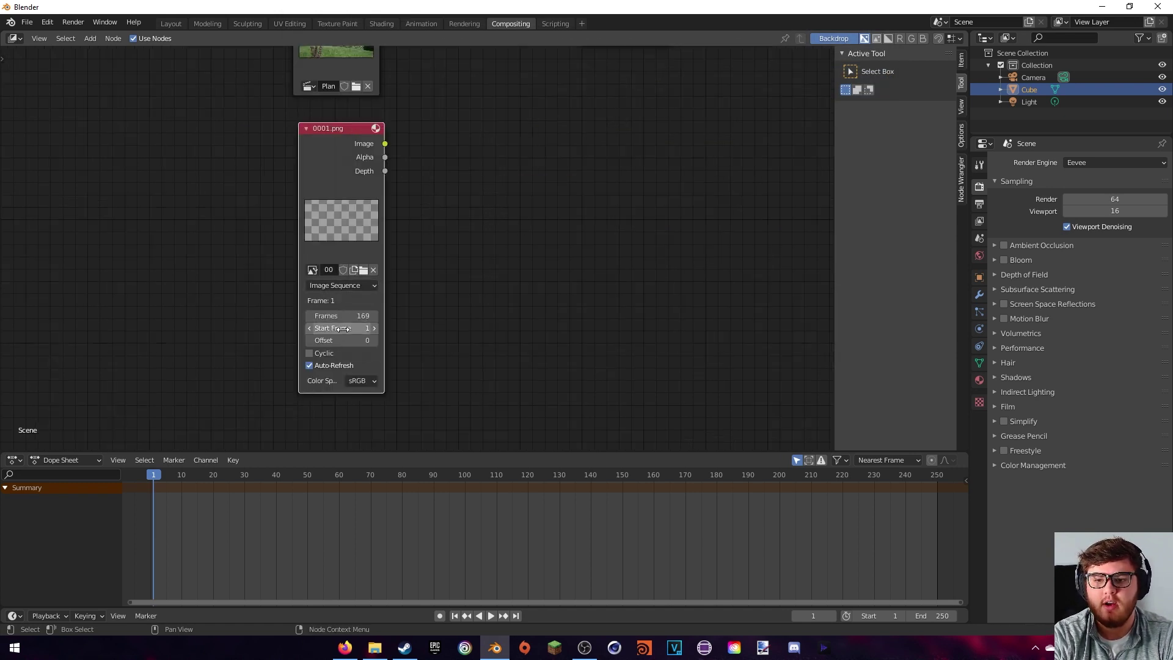
pyautogui.keyDown('shift'); pyautogui.moveTo(485, 205); pyautogui.dragTo(431, 300, button='middle'); pyautogui.keyUp('shift')
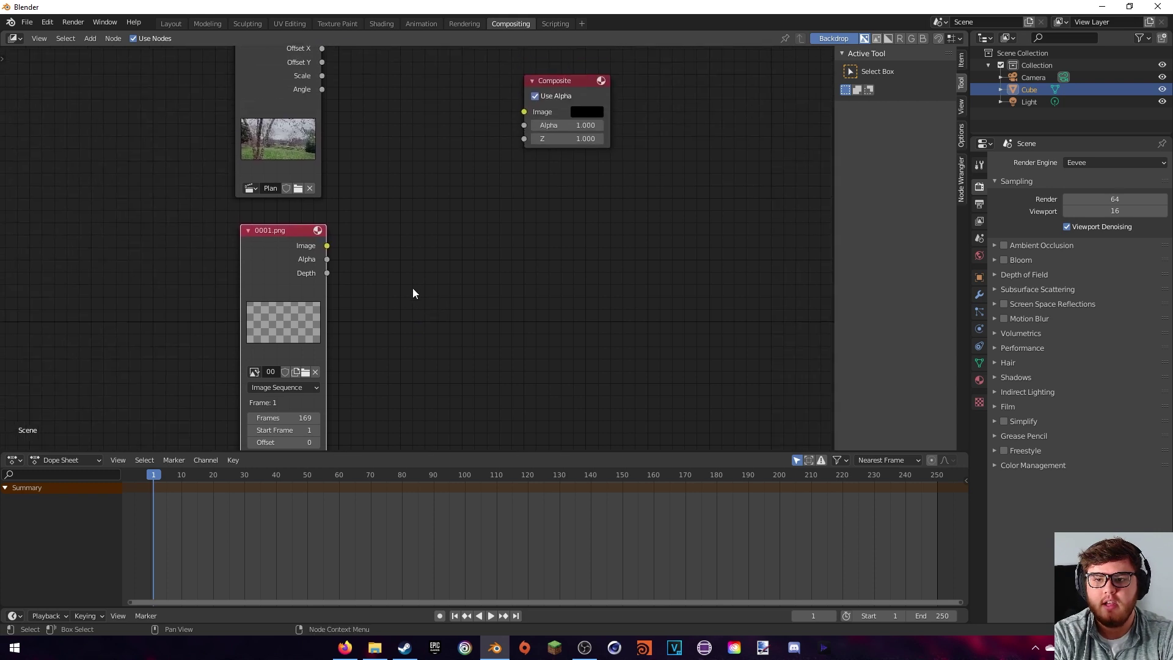
pyautogui.moveTo(566, 77); pyautogui.dragTo(691, 74)
pyautogui.moveTo(503, 191); pyautogui.dragTo(482, 291, button='middle')
pyautogui.moveTo(437, 365); pyautogui.dragTo(400, 311, button='middle')
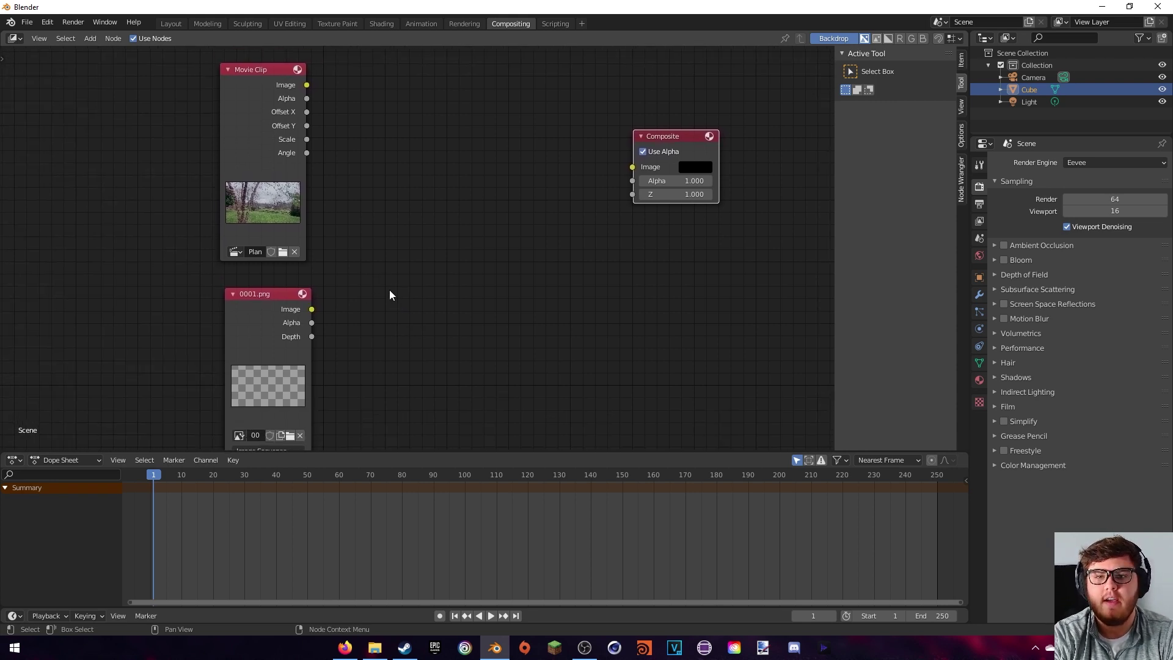
pyautogui.hotkey('shift', '=')
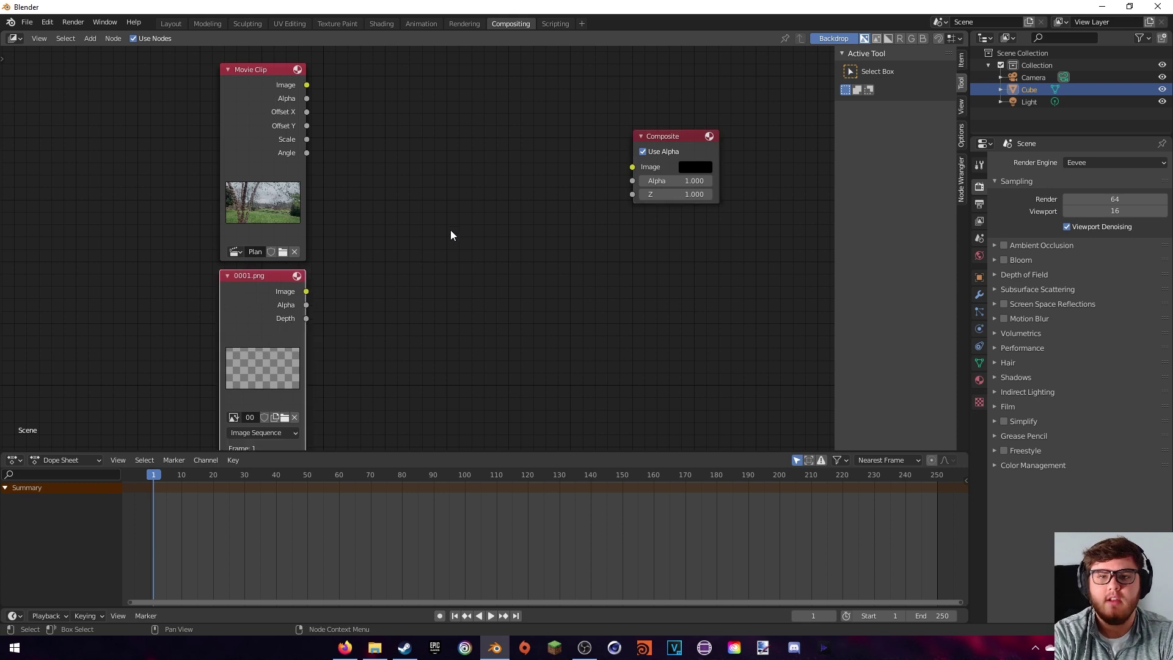
# Add an Alpha Over node and connect the Movie Clip image to its first image input and the explosion sequence to its second
pyautogui.hotkey('shift', 'a')
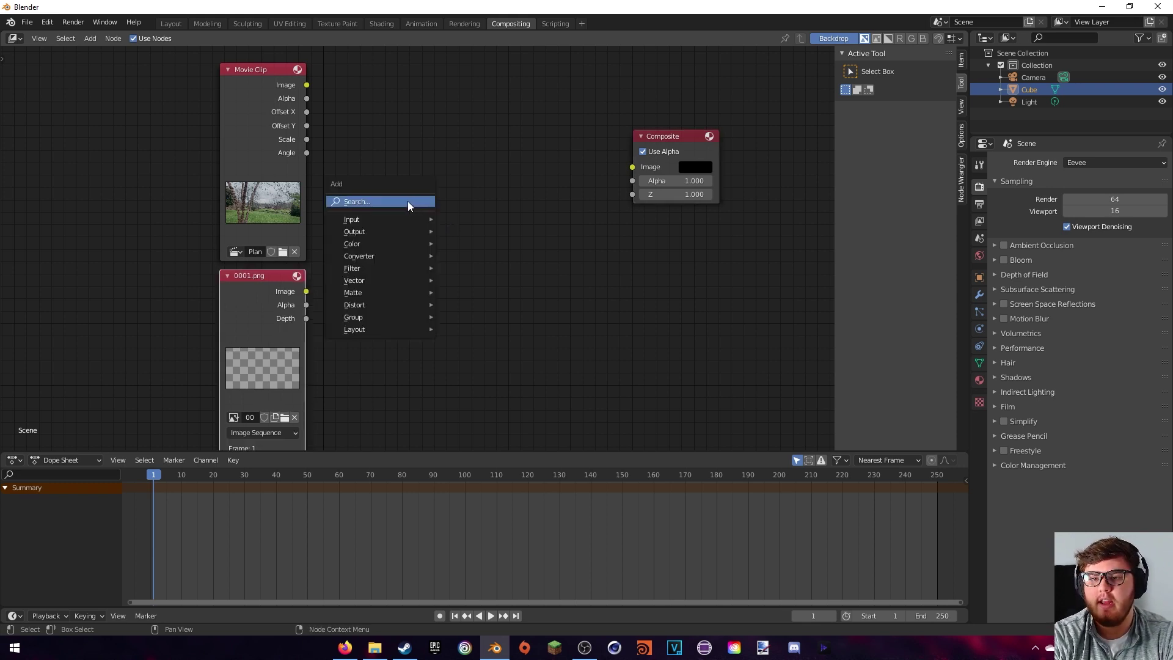
pyautogui.click(408, 200)
pyautogui.write('alp')
pyautogui.press('Return')
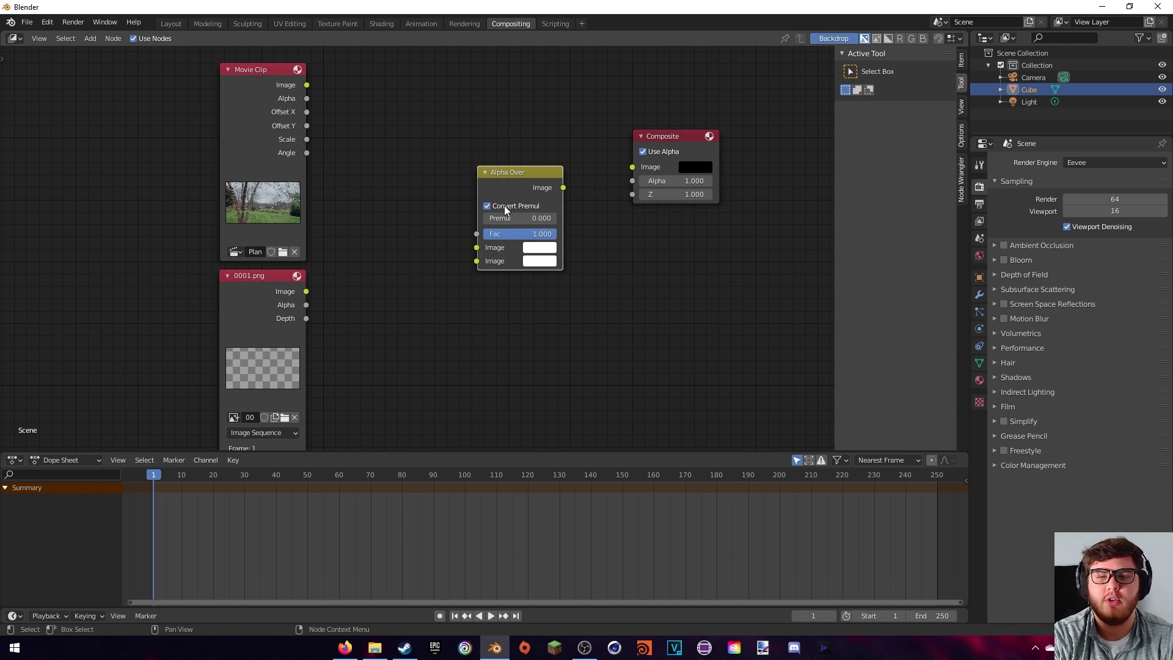
pyautogui.moveTo(306, 292); pyautogui.dragTo(477, 261)
pyautogui.moveTo(306, 85); pyautogui.dragTo(476, 247)
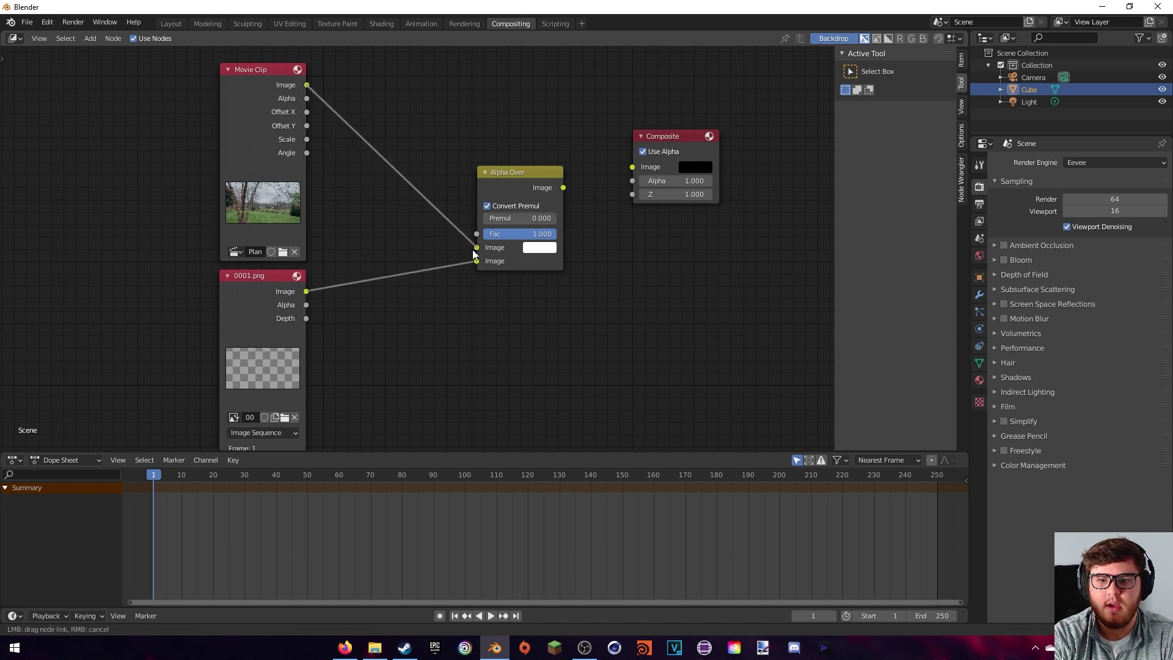
# Connect the Alpha Over output to a new Viewer node as backdrop preview and place the Viewer below the Composite node
pyautogui.moveTo(593, 238); pyautogui.dragTo(493, 251, button='middle')
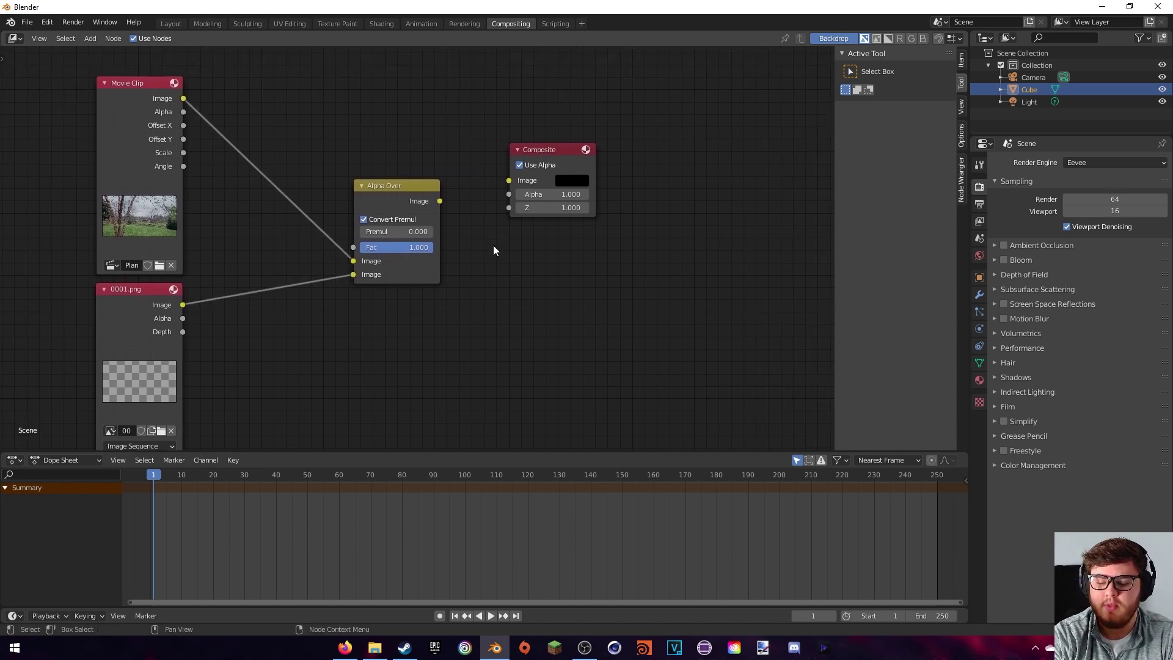
pyautogui.keyDown('ctrl'); pyautogui.keyDown('shift'); pyautogui.click(412, 196); pyautogui.keyUp('shift'); pyautogui.keyUp('ctrl')
pyautogui.moveTo(517, 205); pyautogui.dragTo(552, 259)
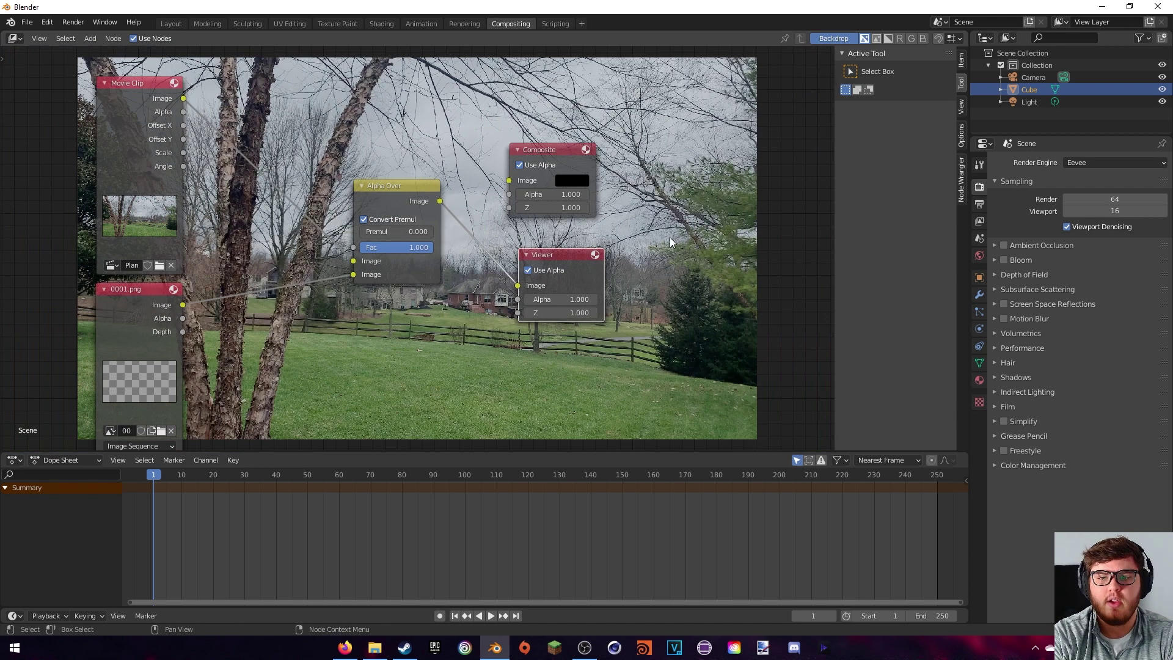
pyautogui.moveTo(636, 260); pyautogui.dragTo(651, 302, button='middle')
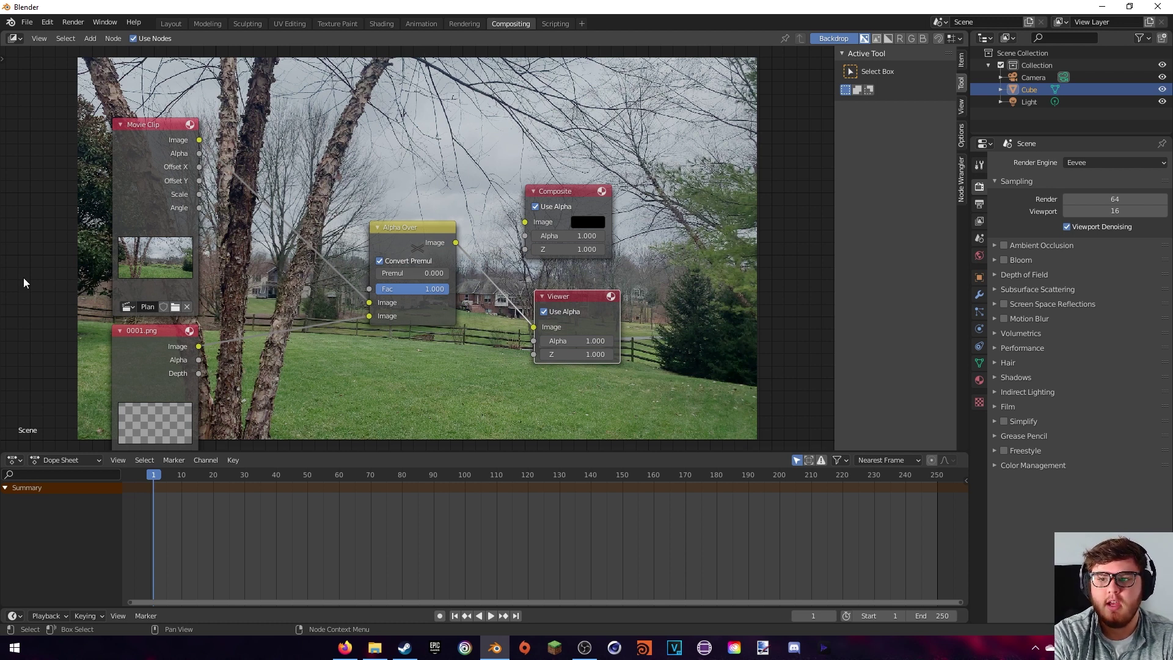
pyautogui.click(171, 23)
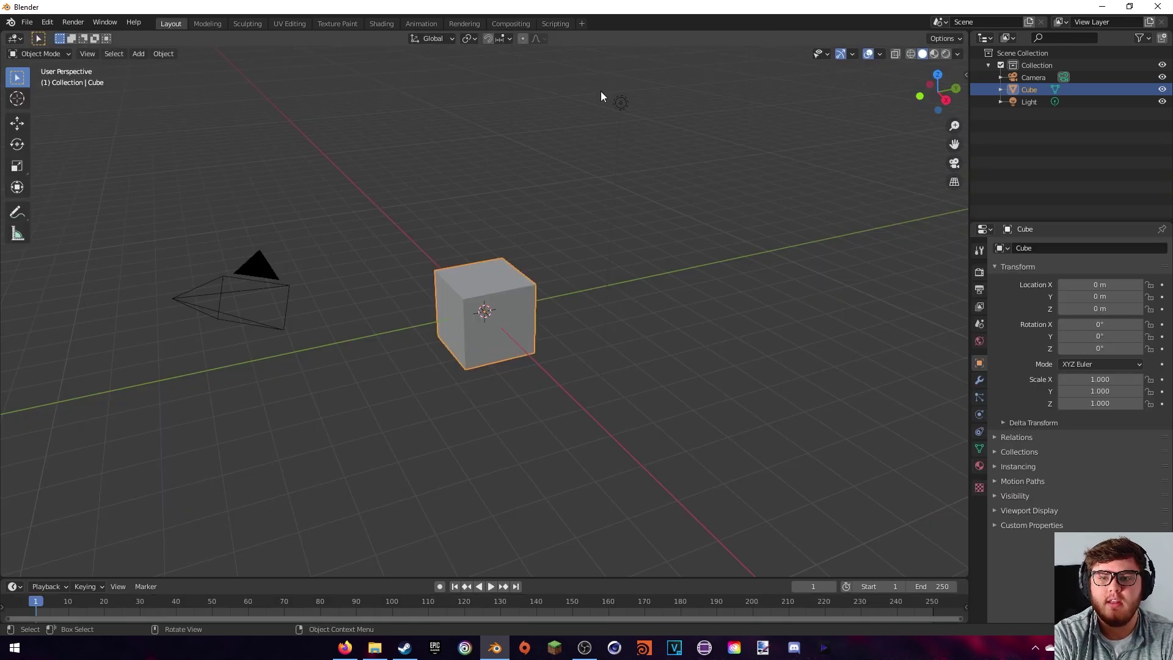
pyautogui.click(506, 23)
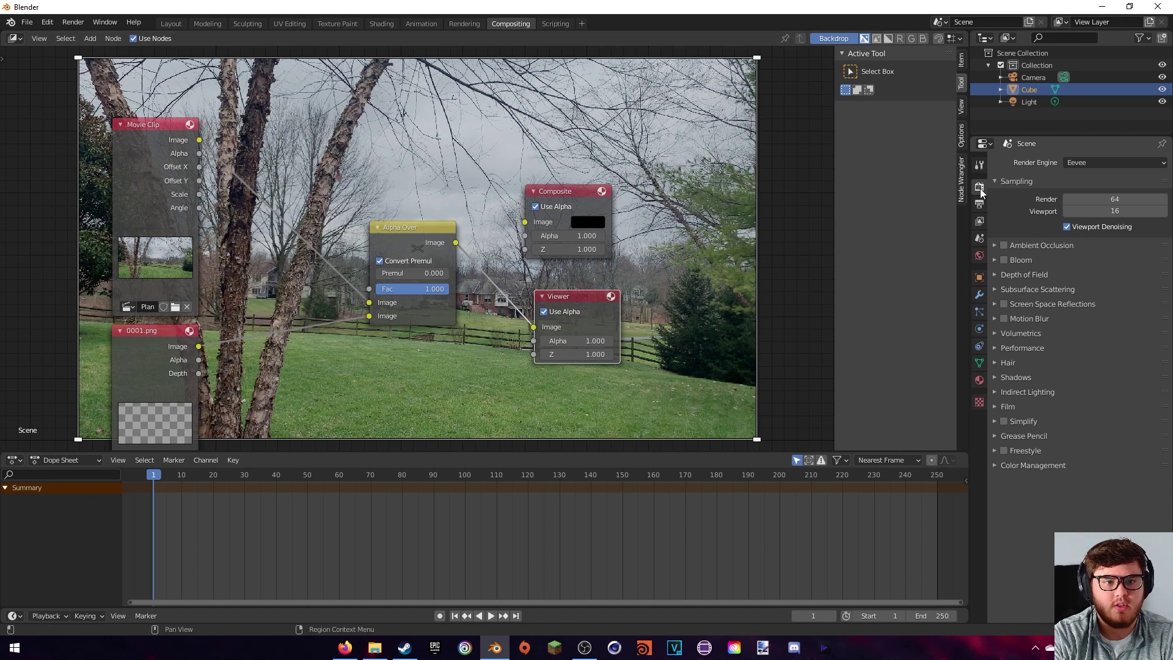
# Set the scene's color management view transform to Standard
pyautogui.click(994, 464)
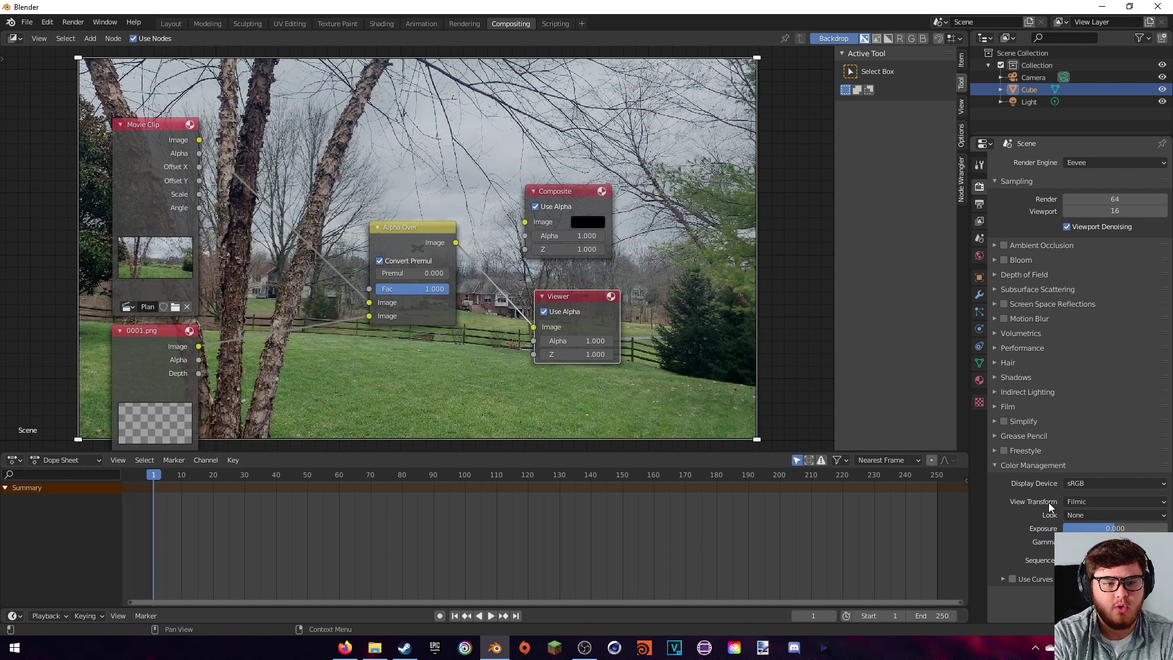
pyautogui.click(1085, 502)
pyautogui.click(1083, 516)
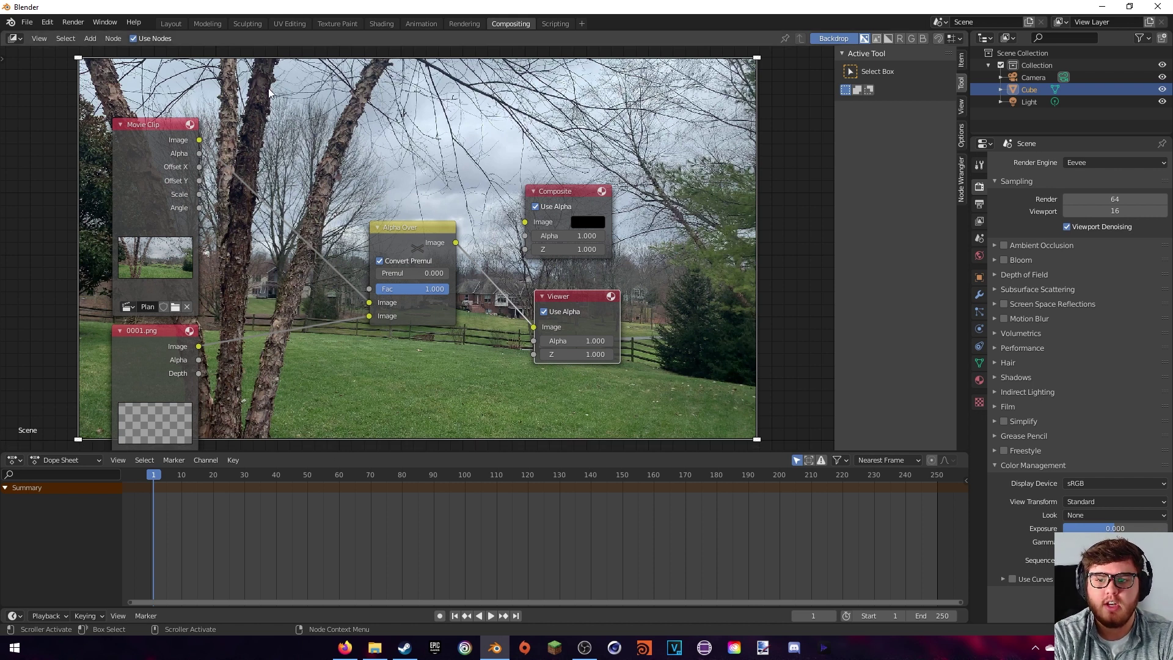
# Go to frame 35 to preview the explosion sequence over the footage
pyautogui.moveTo(249, 387); pyautogui.dragTo(344, 205, button='middle')
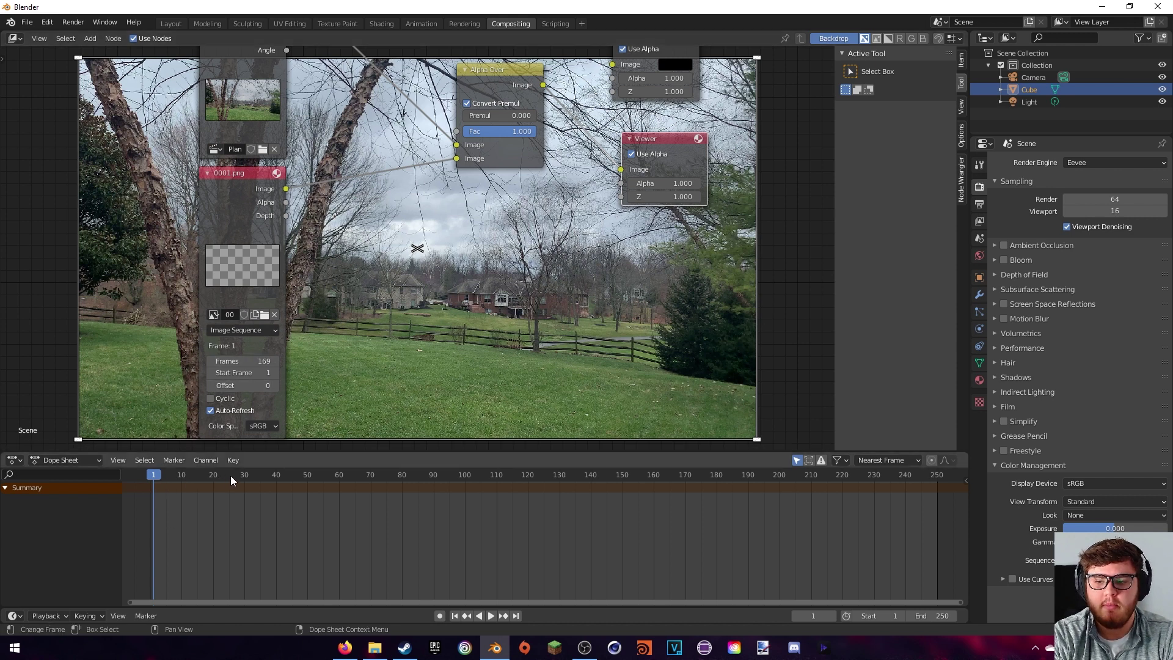
pyautogui.click(261, 477)
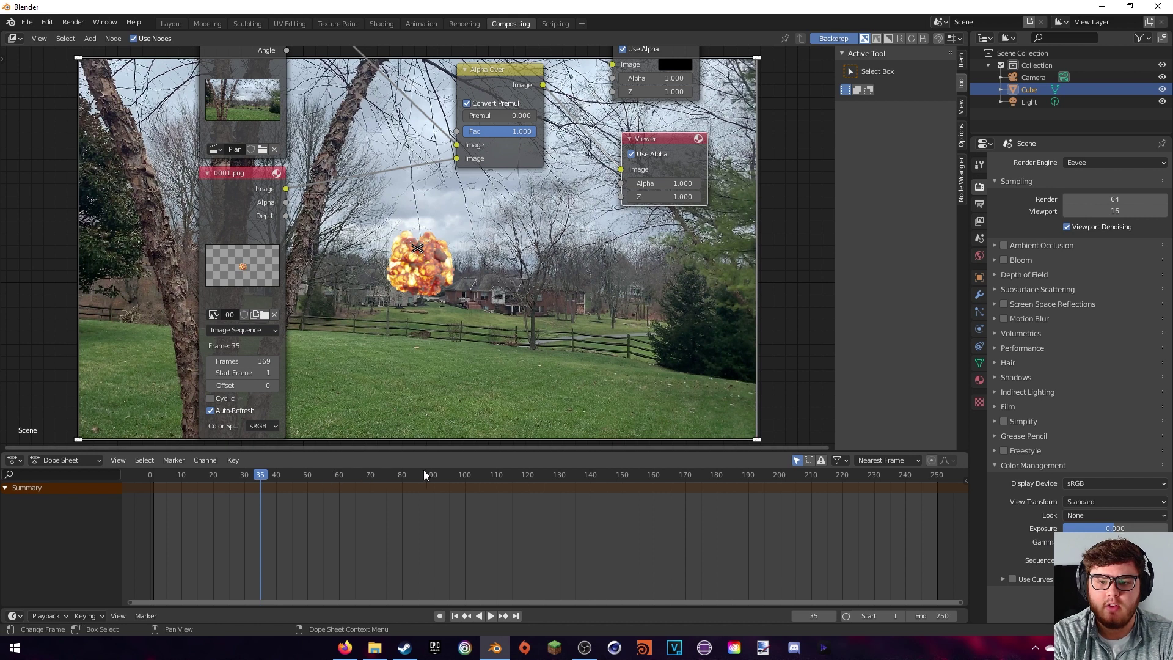
# Scrub to frame 115 to inspect how the explosion smoke sits over the trees in the footage
pyautogui.moveTo(461, 481); pyautogui.dragTo(512, 482)
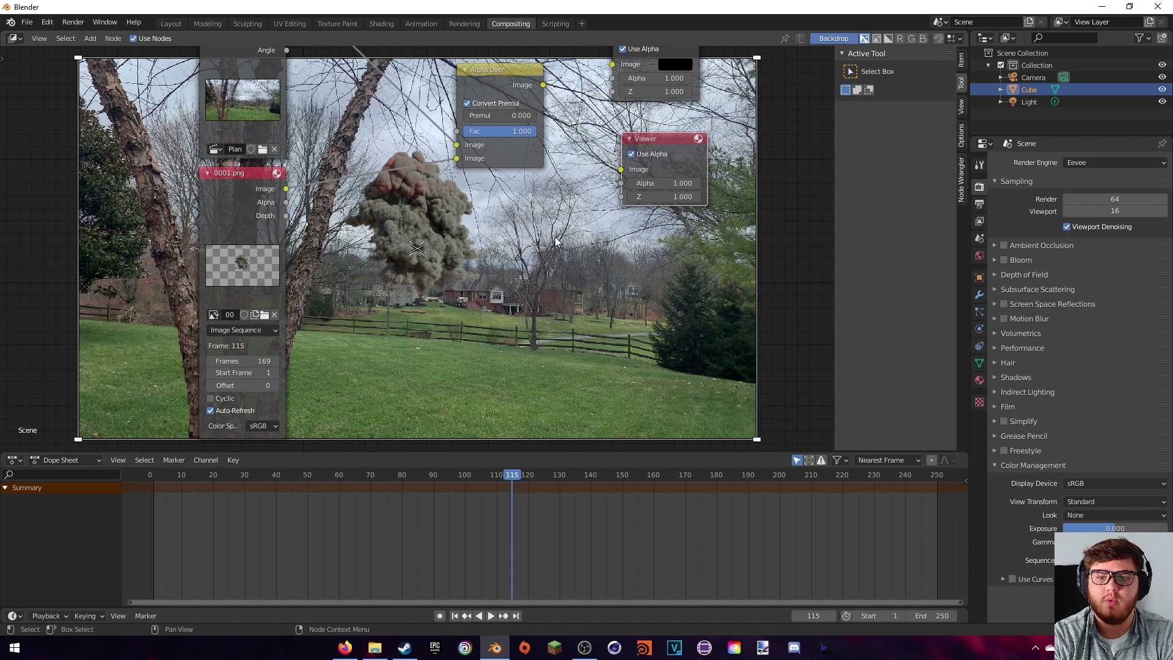
pyautogui.moveTo(556, 242); pyautogui.dragTo(532, 239, button='middle')
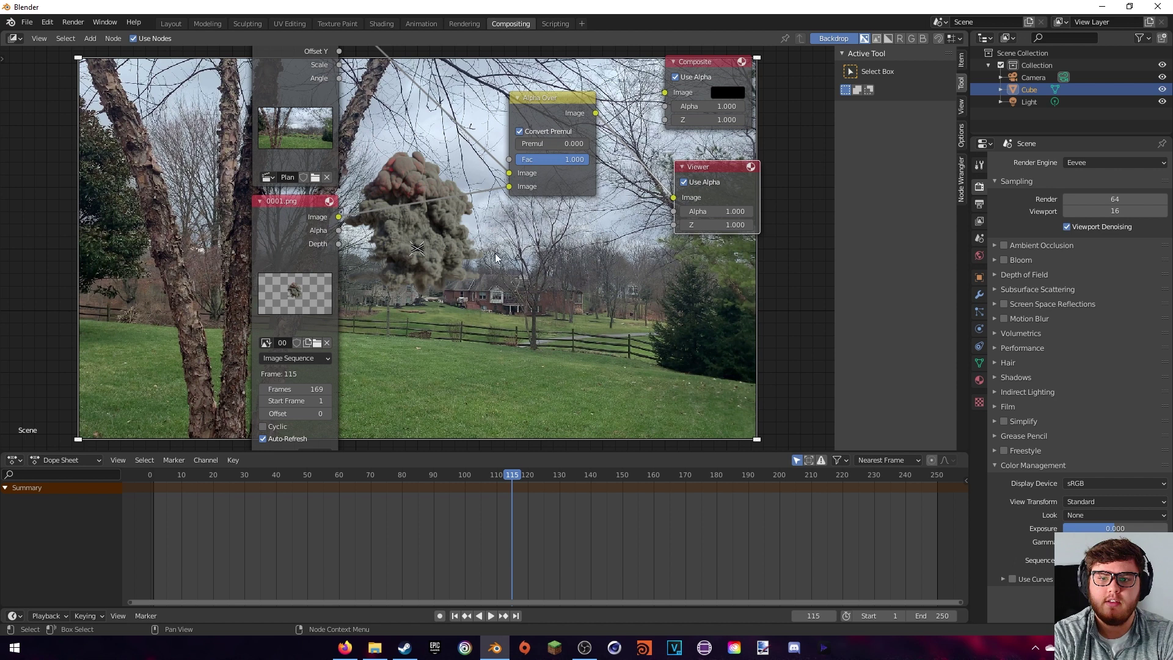
pyautogui.moveTo(513, 234); pyautogui.dragTo(492, 247, button='middle')
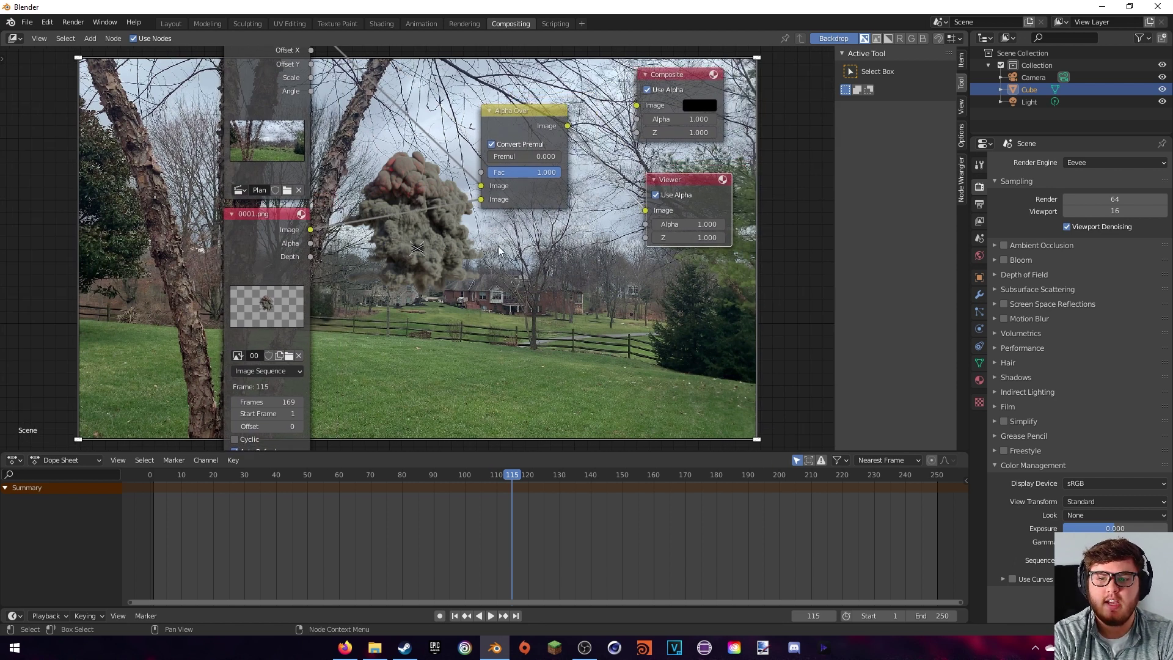
pyautogui.moveTo(481, 239); pyautogui.dragTo(425, 398, button='middle')
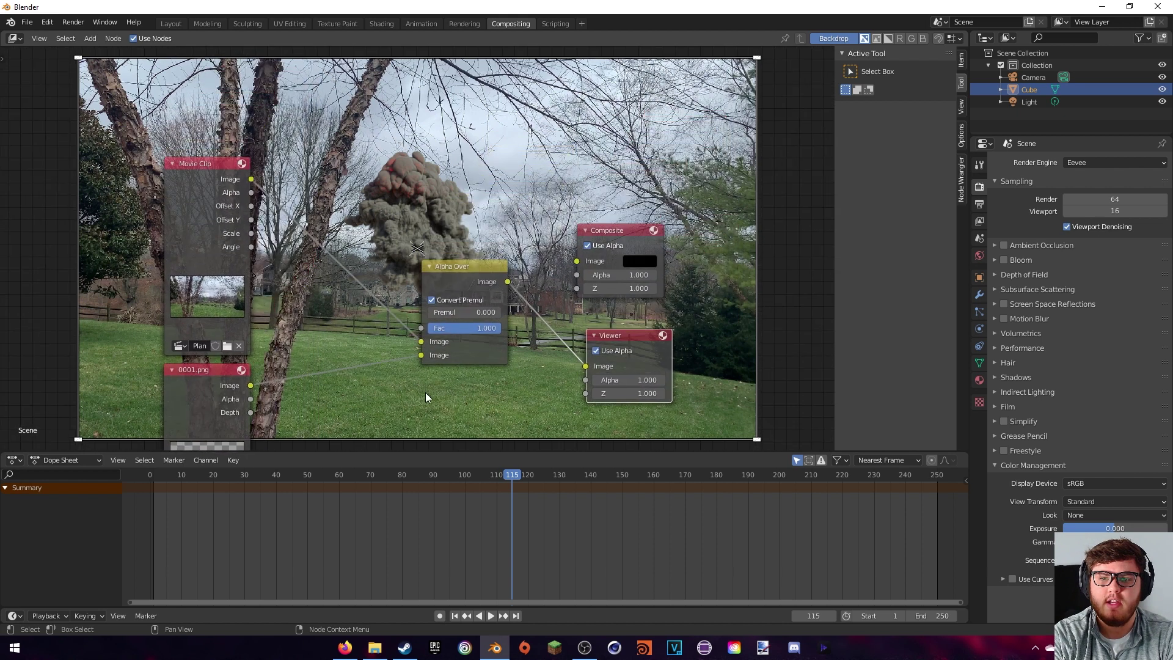
pyautogui.moveTo(453, 246); pyautogui.dragTo(468, 310, button='middle')
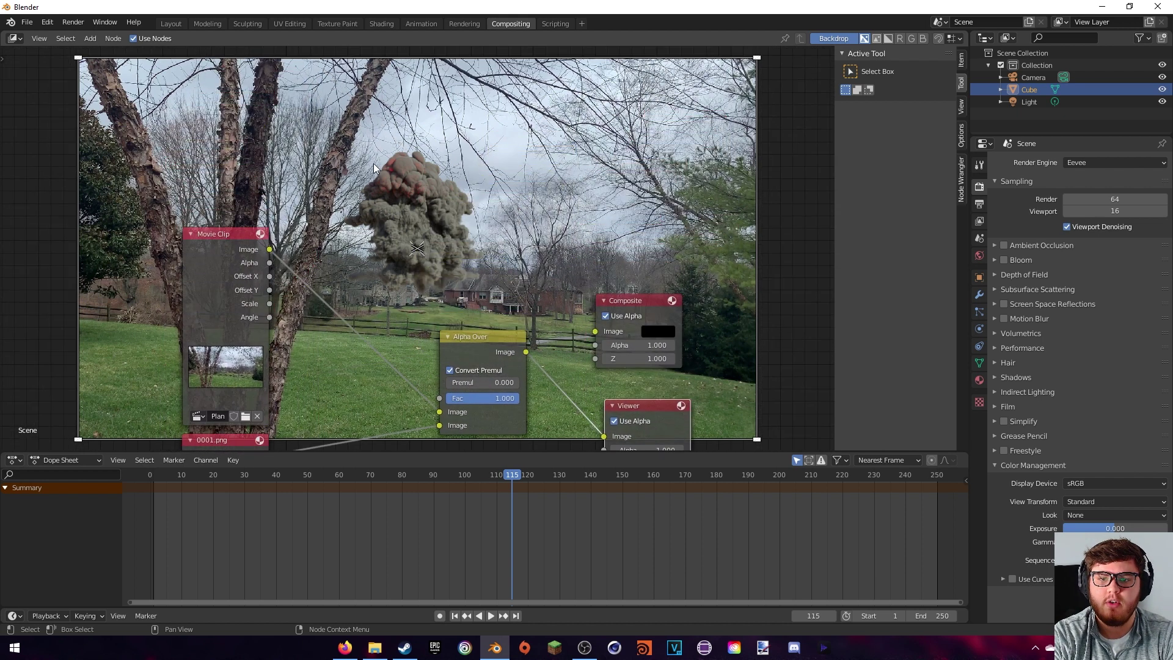
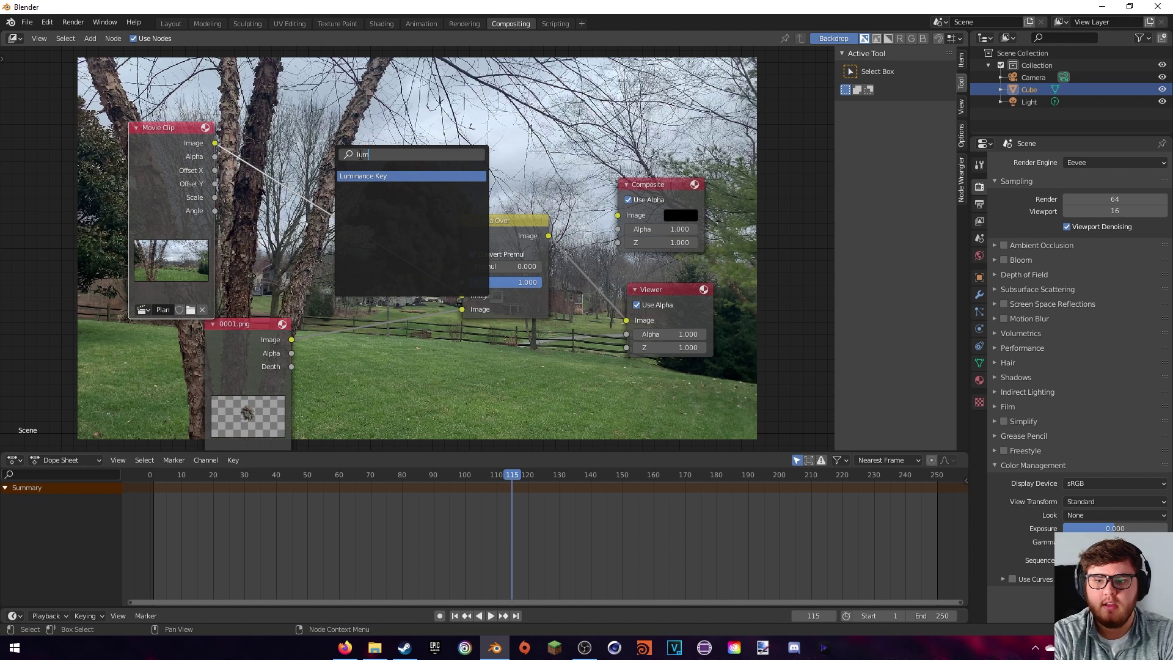
# Add a Luminance Key node, feed it the Movie Clip image, and preview its matte in the Viewer
pyautogui.click(376, 175)
pyautogui.click(397, 135)
pyautogui.moveTo(469, 113); pyautogui.dragTo(492, 209, button='middle')
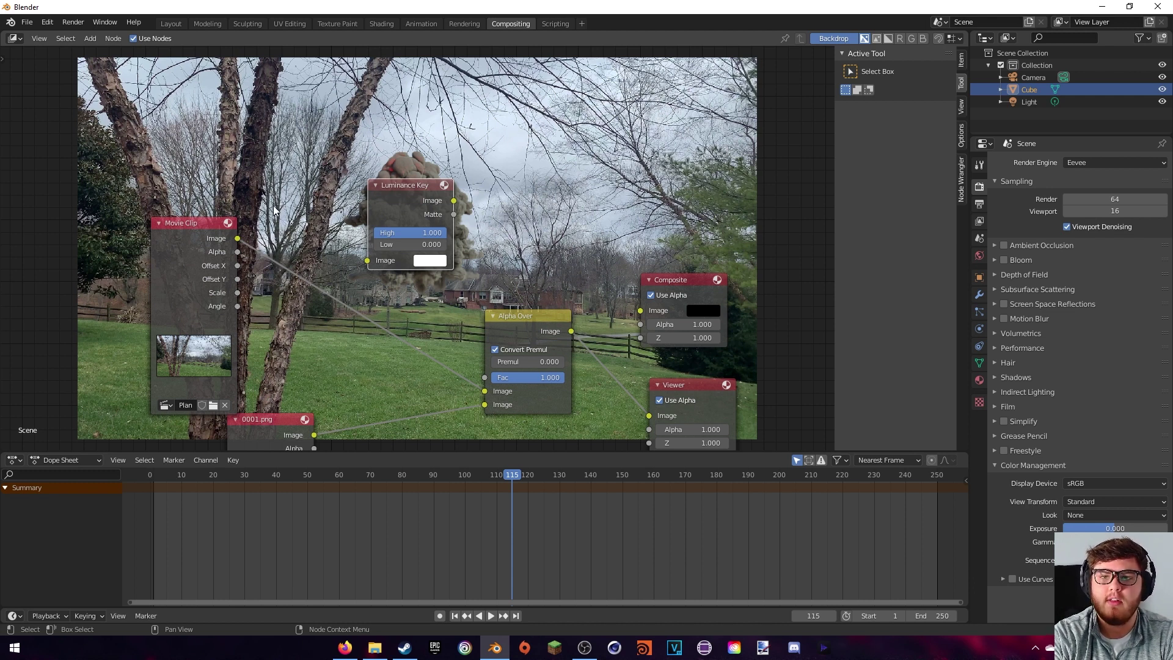
pyautogui.moveTo(237, 238); pyautogui.dragTo(367, 260)
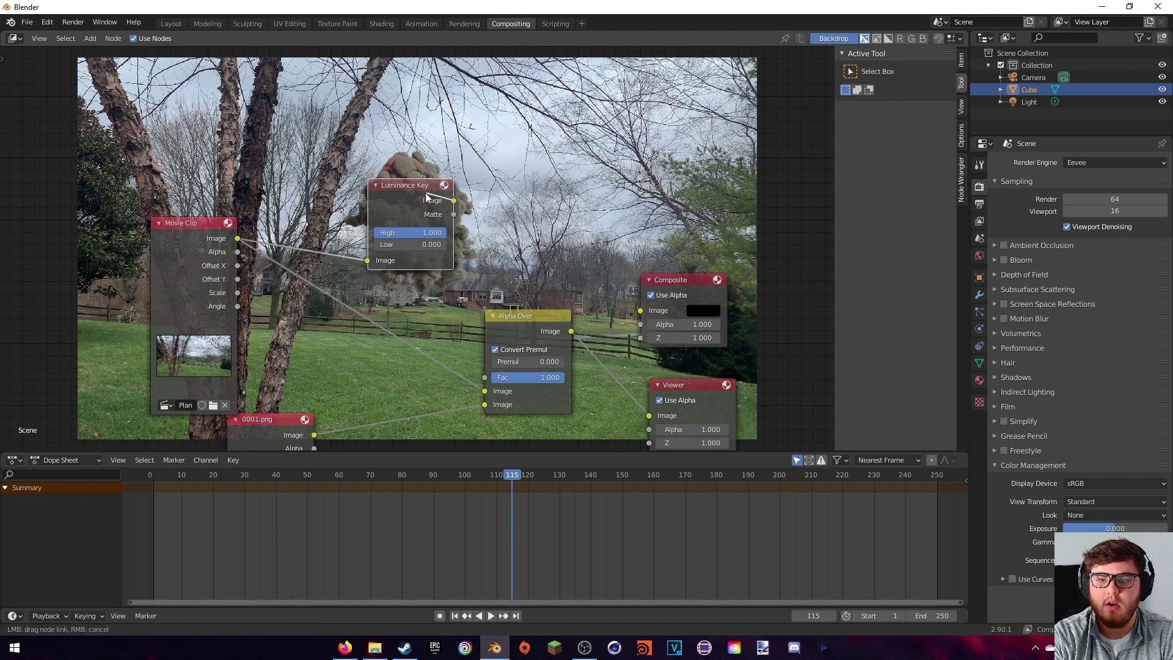
pyautogui.moveTo(424, 209); pyautogui.dragTo(404, 203)
pyautogui.keyDown('ctrl'); pyautogui.keyDown('shift'); pyautogui.click(405, 202); pyautogui.keyUp('shift'); pyautogui.keyUp('ctrl')
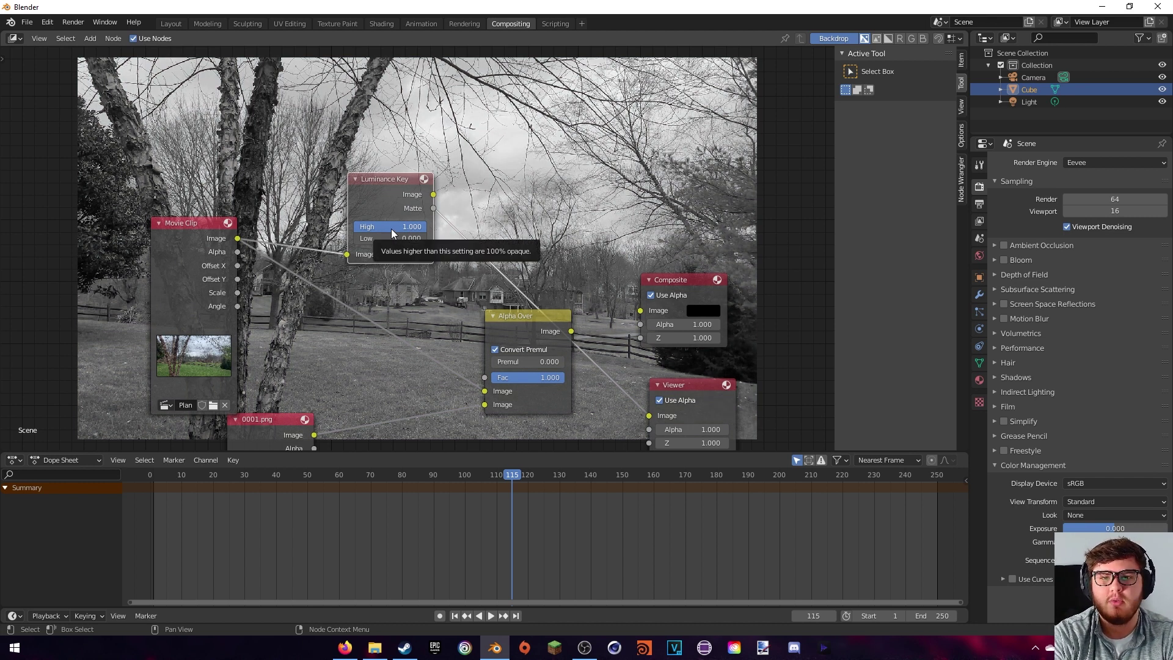
# Set both the High and Low values of the Luminance Key to 0.192
pyautogui.click(391, 230)
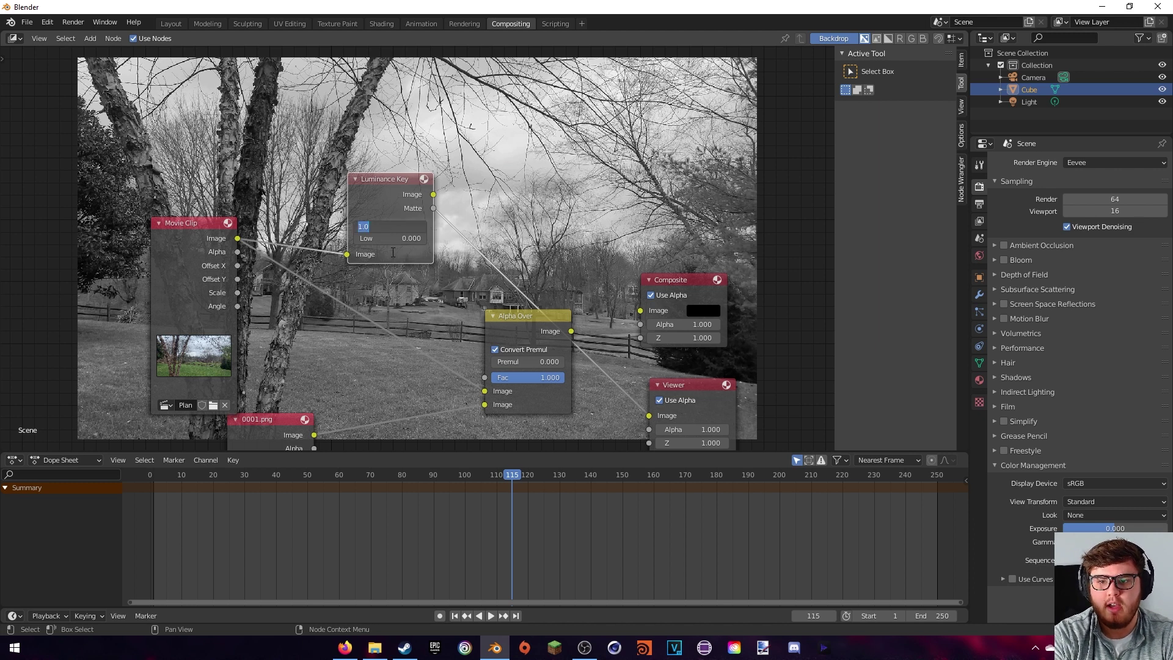
pyautogui.moveTo(393, 252); pyautogui.dragTo(391, 226)
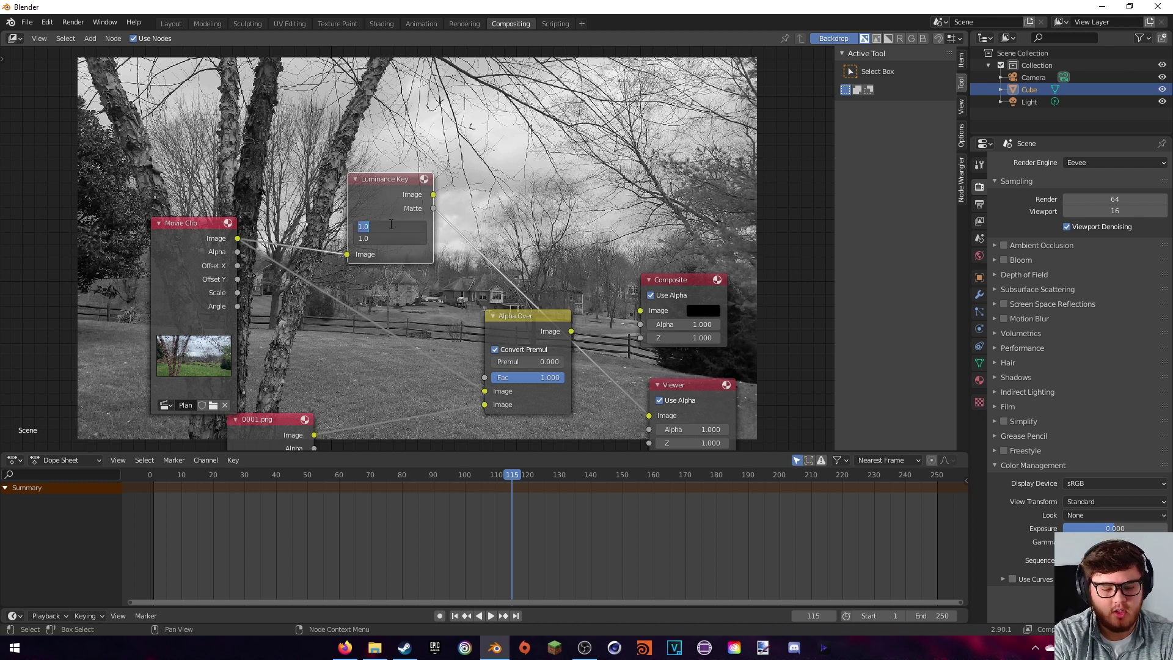
pyautogui.write('1')
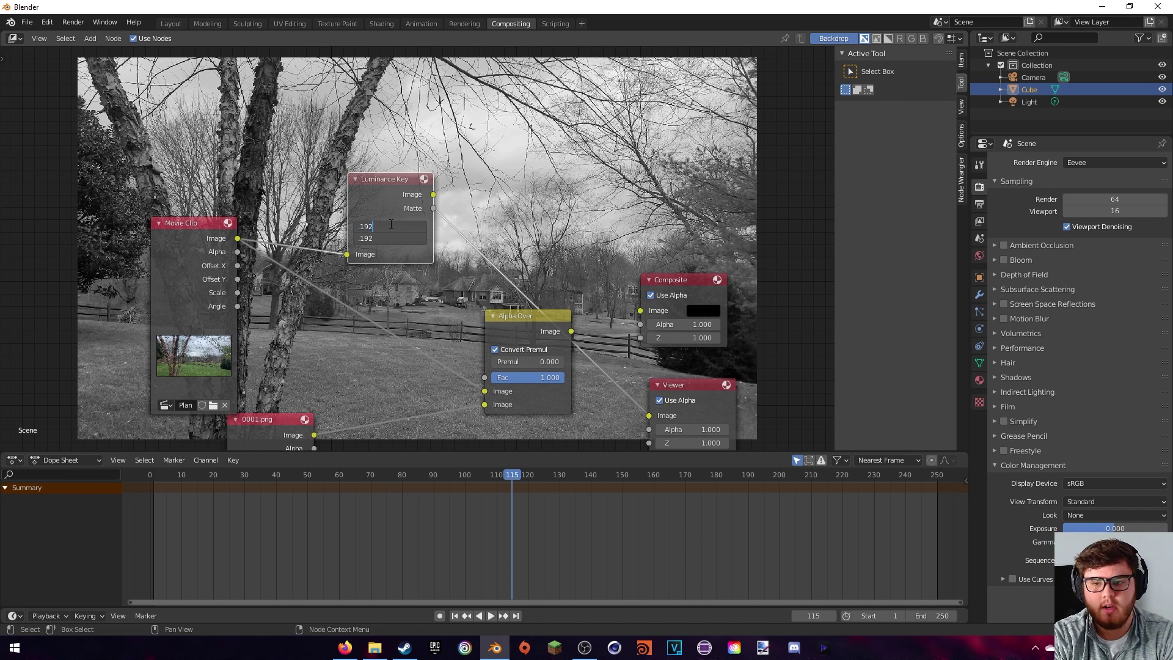
pyautogui.write('92')
pyautogui.press('Return')
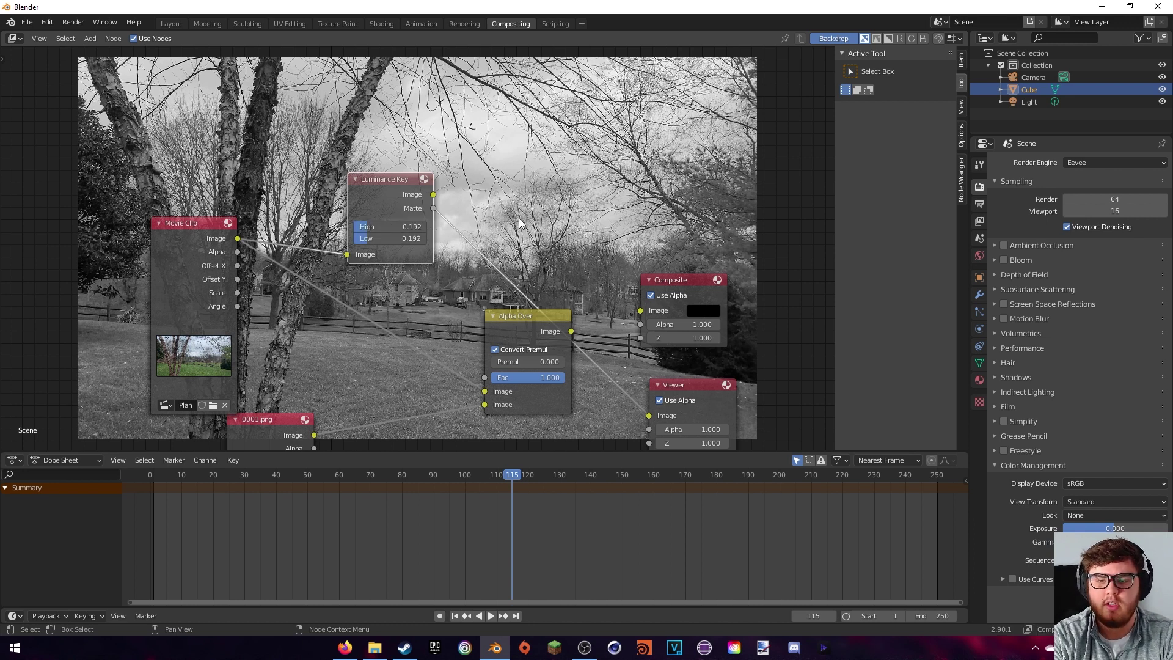
# Insert a Blur node between the Luminance Key matte and the Viewer, and place the Alpha Over node below it
pyautogui.moveTo(527, 213); pyautogui.dragTo(474, 226, button='middle')
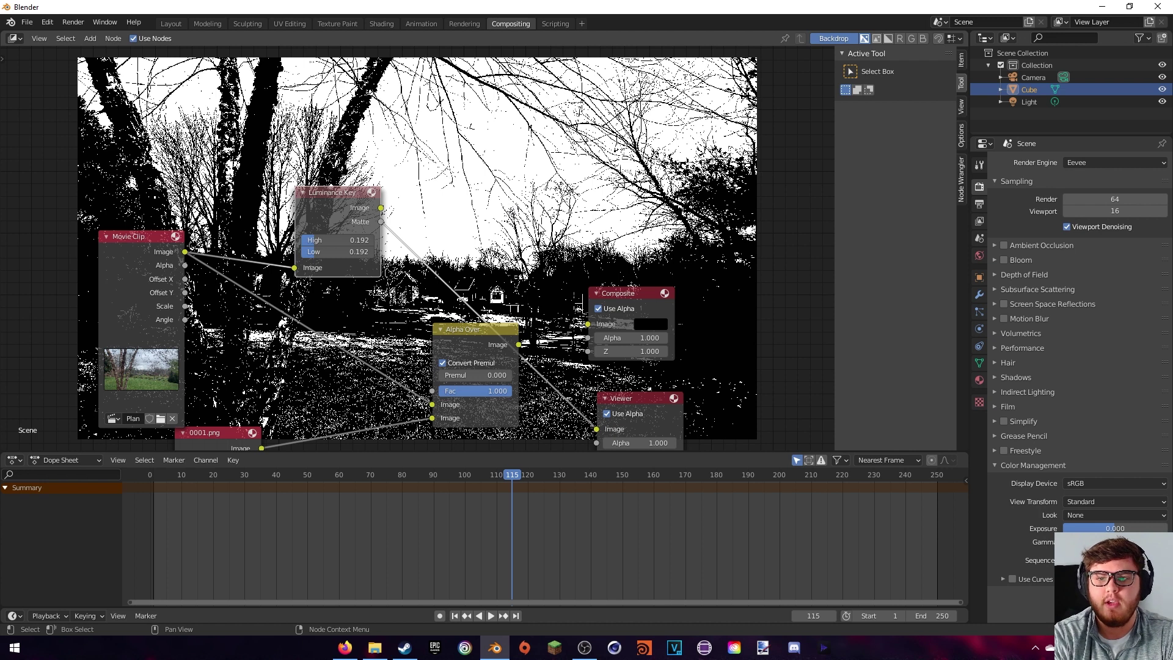
pyautogui.moveTo(466, 267); pyautogui.dragTo(434, 277, button='middle')
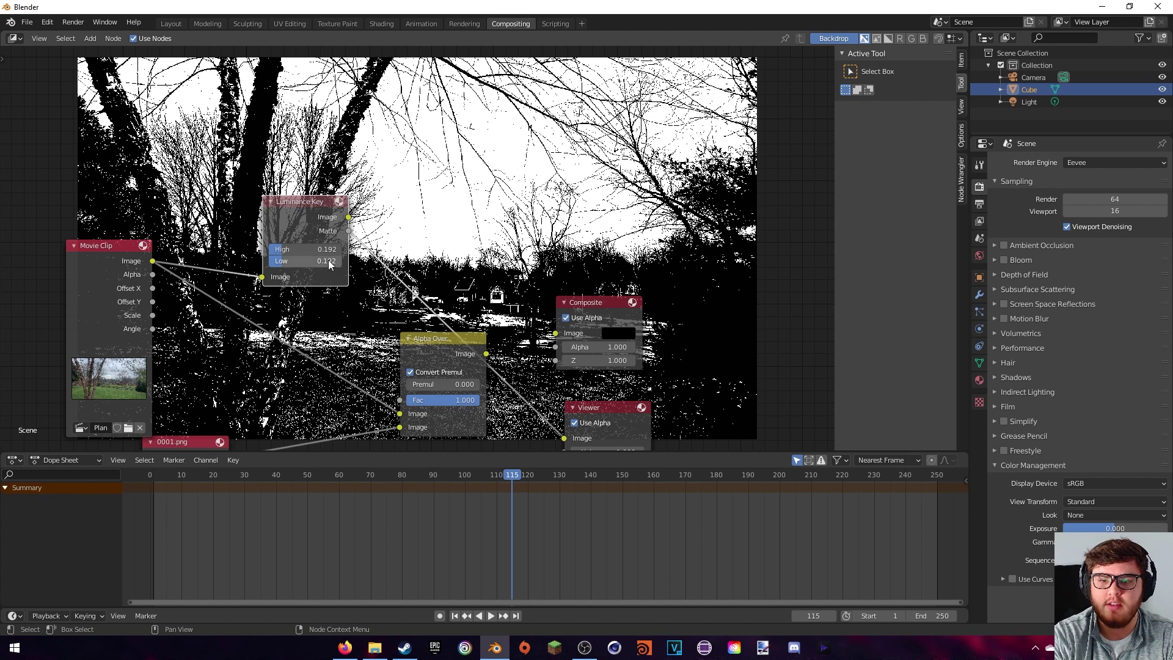
pyautogui.moveTo(430, 248); pyautogui.dragTo(536, 204, button='middle')
pyautogui.moveTo(410, 184); pyautogui.dragTo(396, 178)
pyautogui.hotkey('shift', 'a')
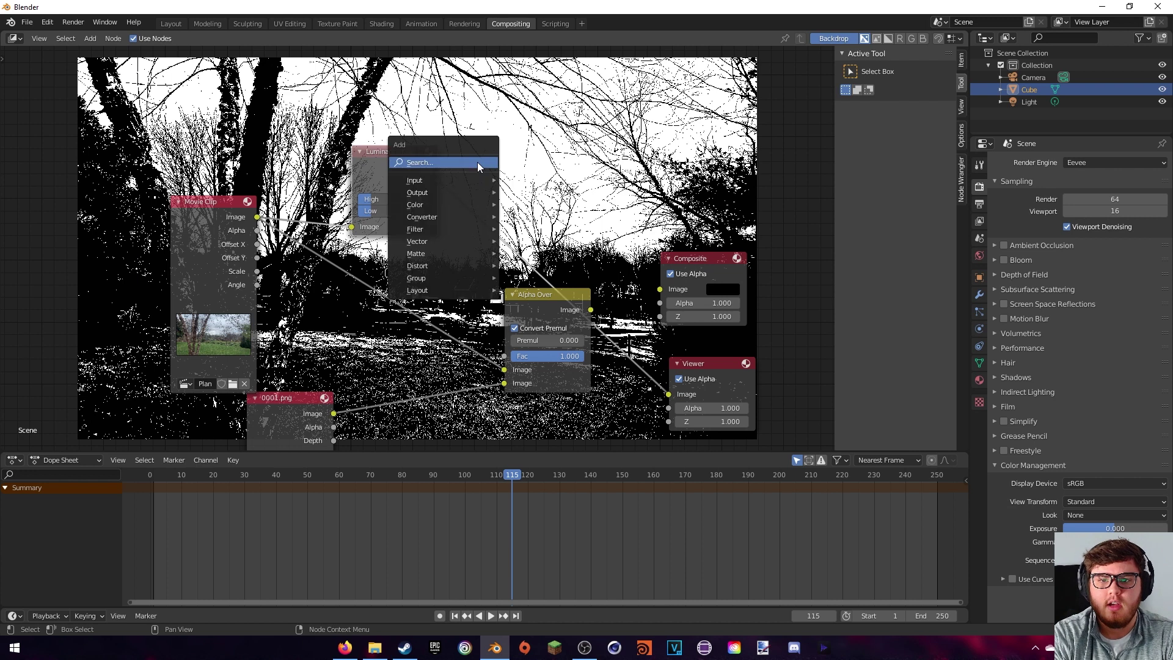
pyautogui.write('blur')
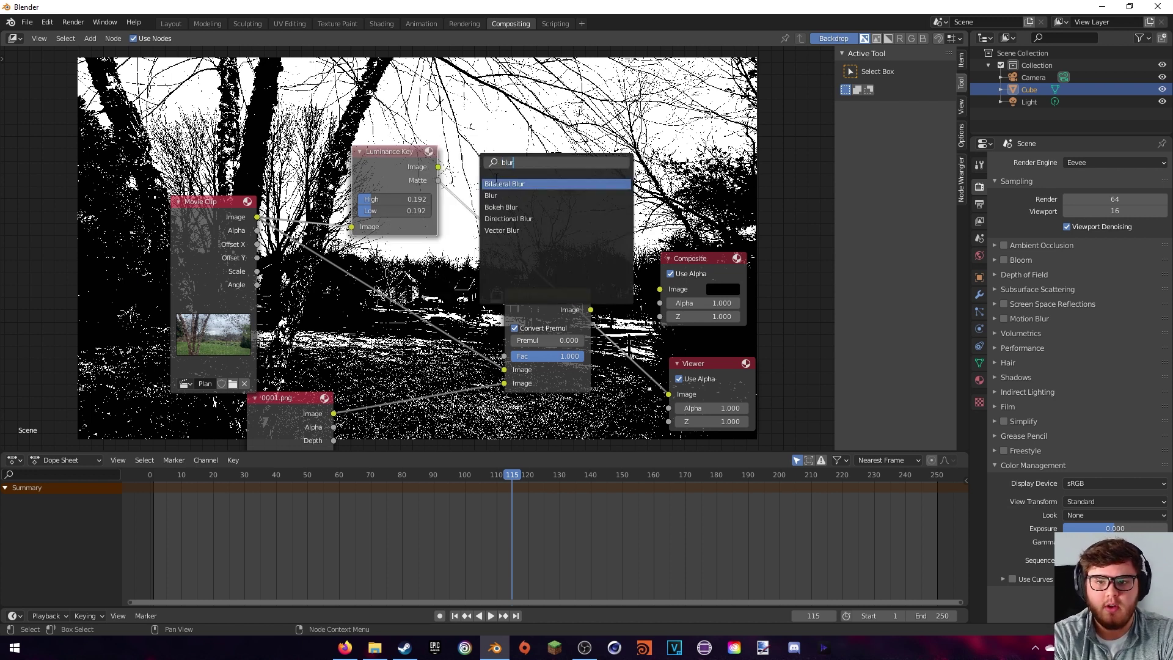
pyautogui.click(490, 195)
pyautogui.click(594, 260)
pyautogui.keyDown('shift'); pyautogui.moveTo(594, 260); pyautogui.dragTo(552, 286, button='middle'); pyautogui.keyUp('shift')
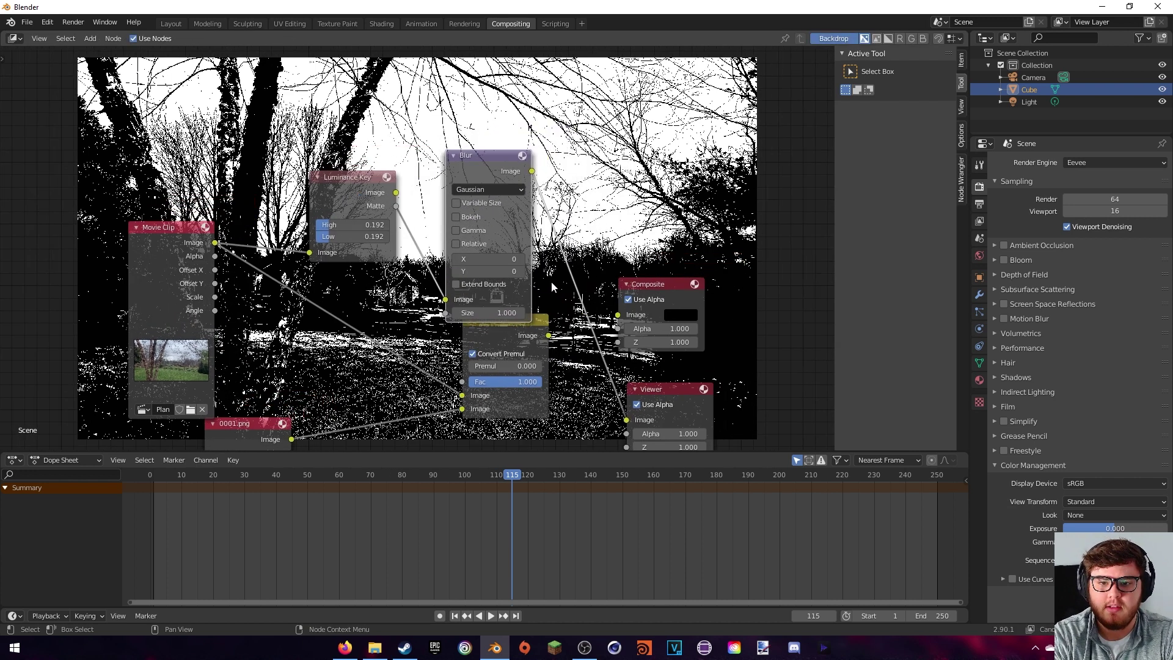
pyautogui.moveTo(540, 319); pyautogui.dragTo(536, 366)
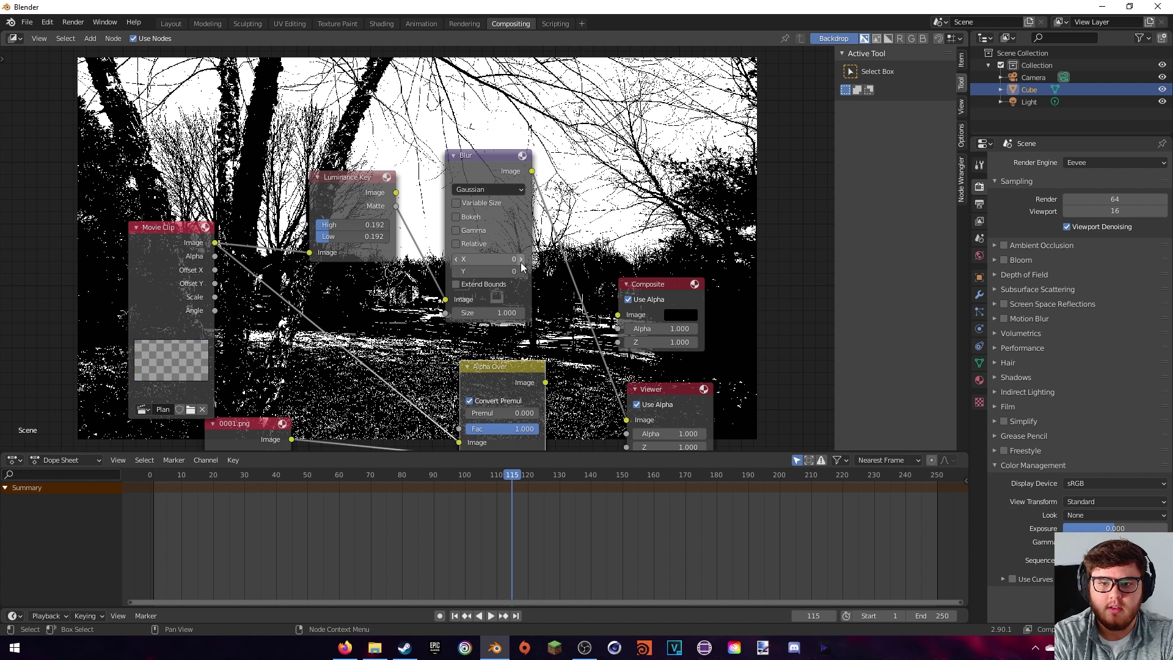
# Set the Blur node's X and Y values to 2
pyautogui.moveTo(519, 259); pyautogui.dragTo(519, 271)
pyautogui.write('2')
pyautogui.press('Return')
pyautogui.keyDown('shift'); pyautogui.moveTo(549, 303); pyautogui.dragTo(470, 242, button='middle'); pyautogui.keyUp('shift')
pyautogui.press('Home')
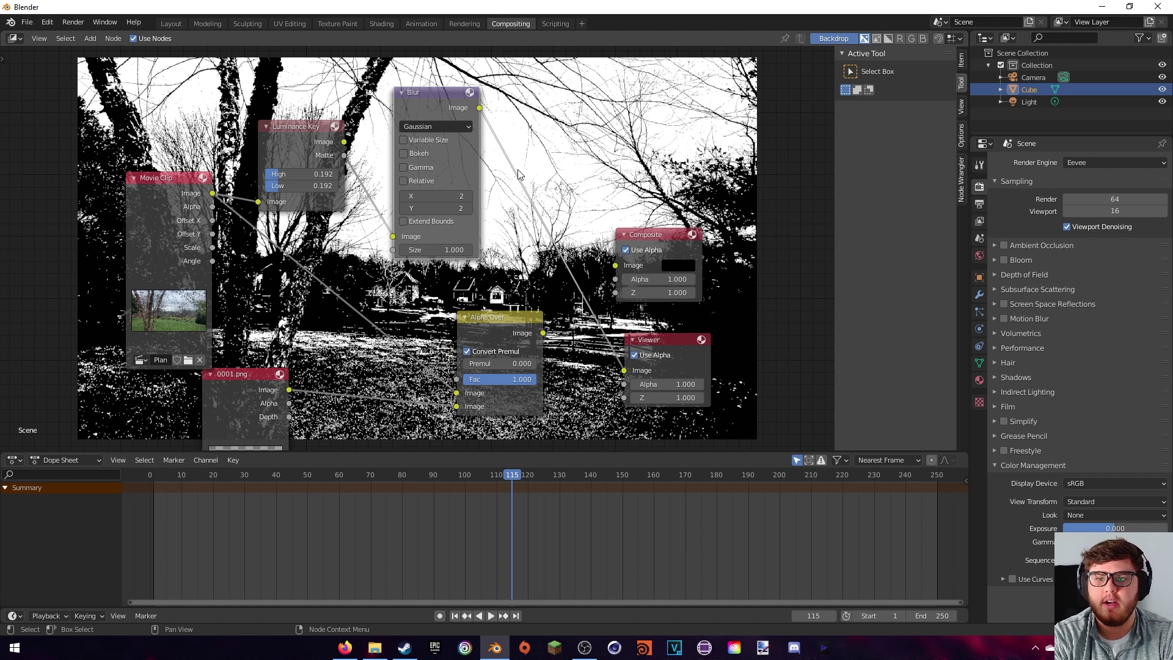
# Connect the Blur output to the Alpha Over factor, view the Alpha Over result in the Viewer, and go to frame 63
pyautogui.moveTo(479, 108); pyautogui.dragTo(459, 379)
pyautogui.moveTo(517, 323); pyautogui.dragTo(562, 313)
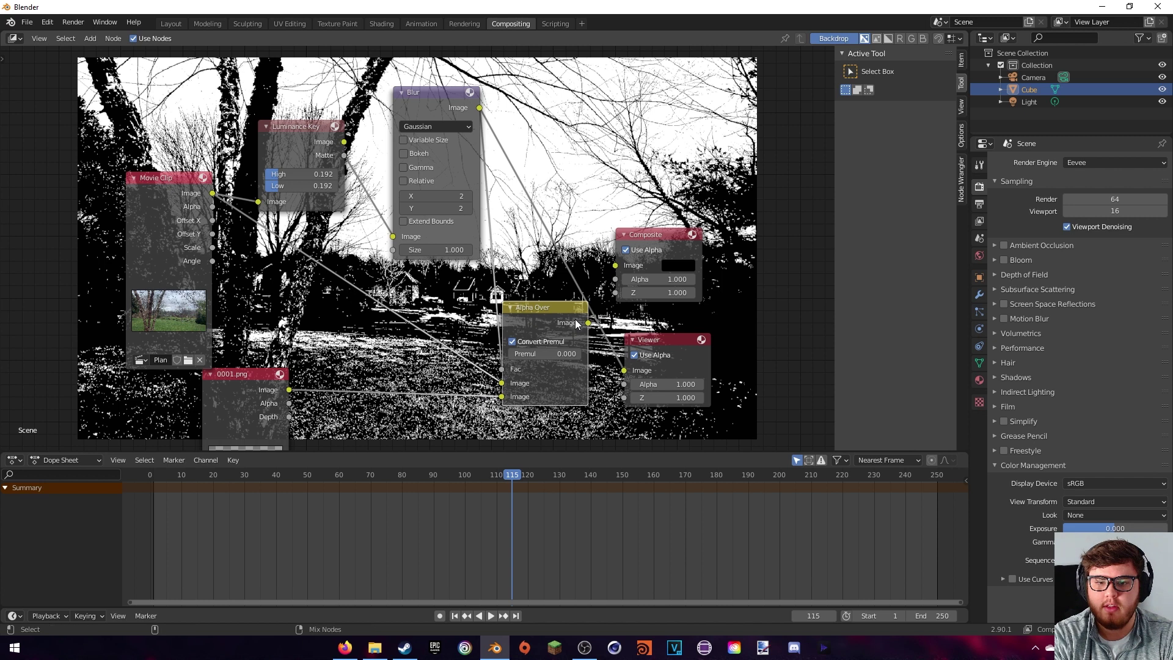
pyautogui.moveTo(654, 306); pyautogui.dragTo(654, 256, button='middle')
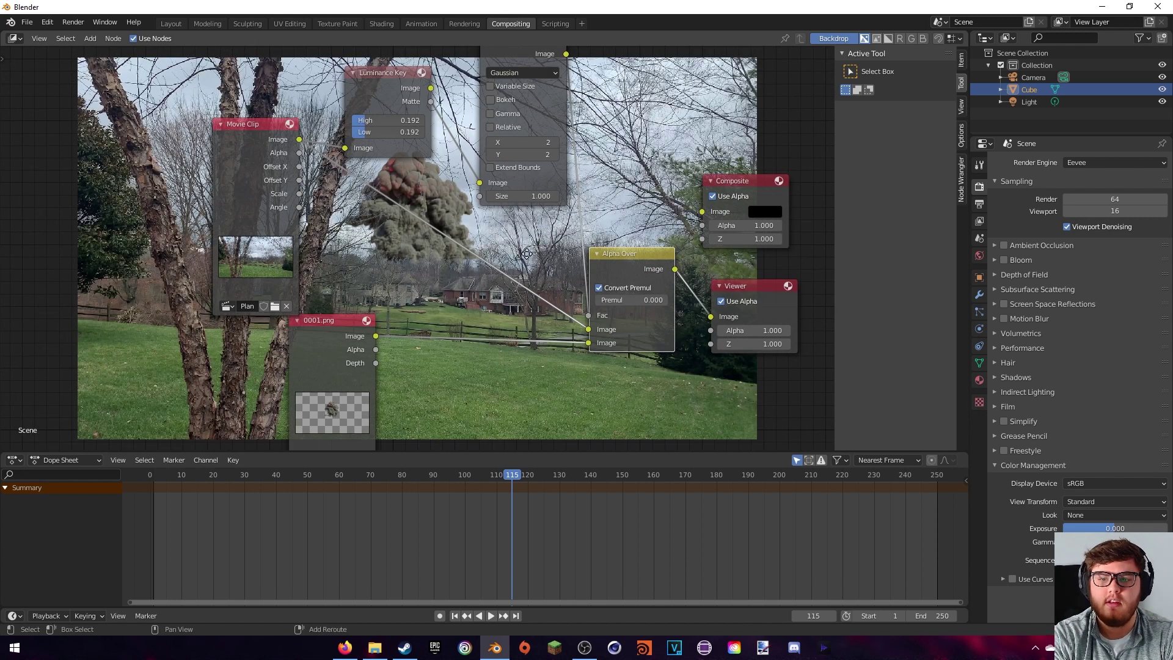
pyautogui.moveTo(527, 255); pyautogui.dragTo(489, 221, button='middle')
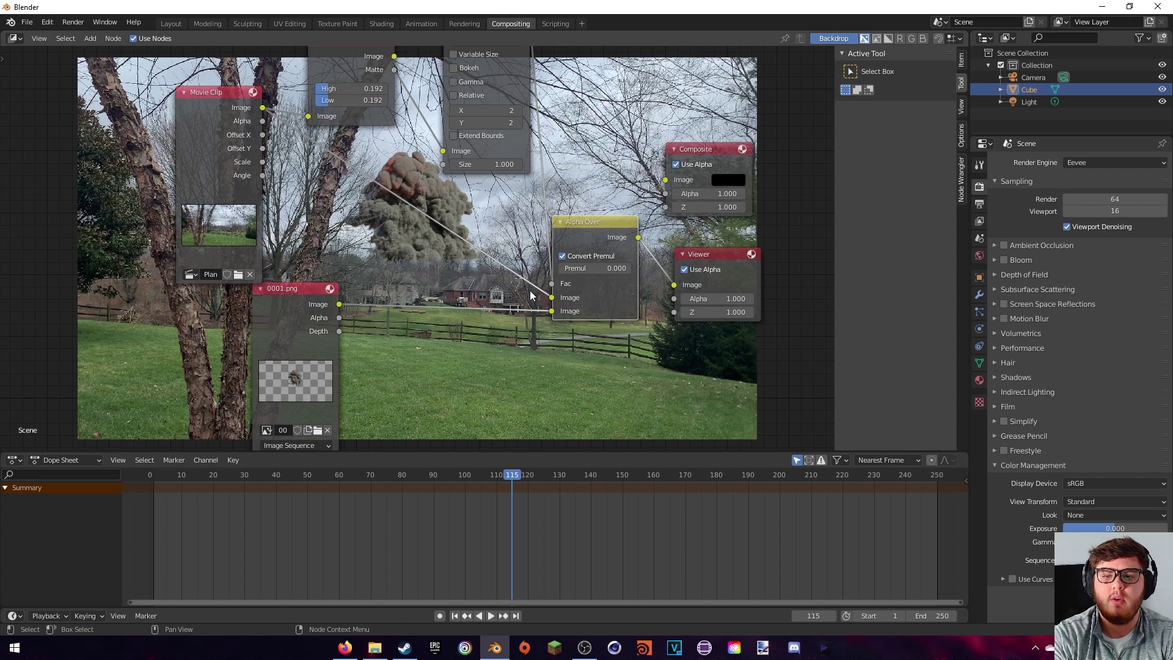
pyautogui.click(349, 481)
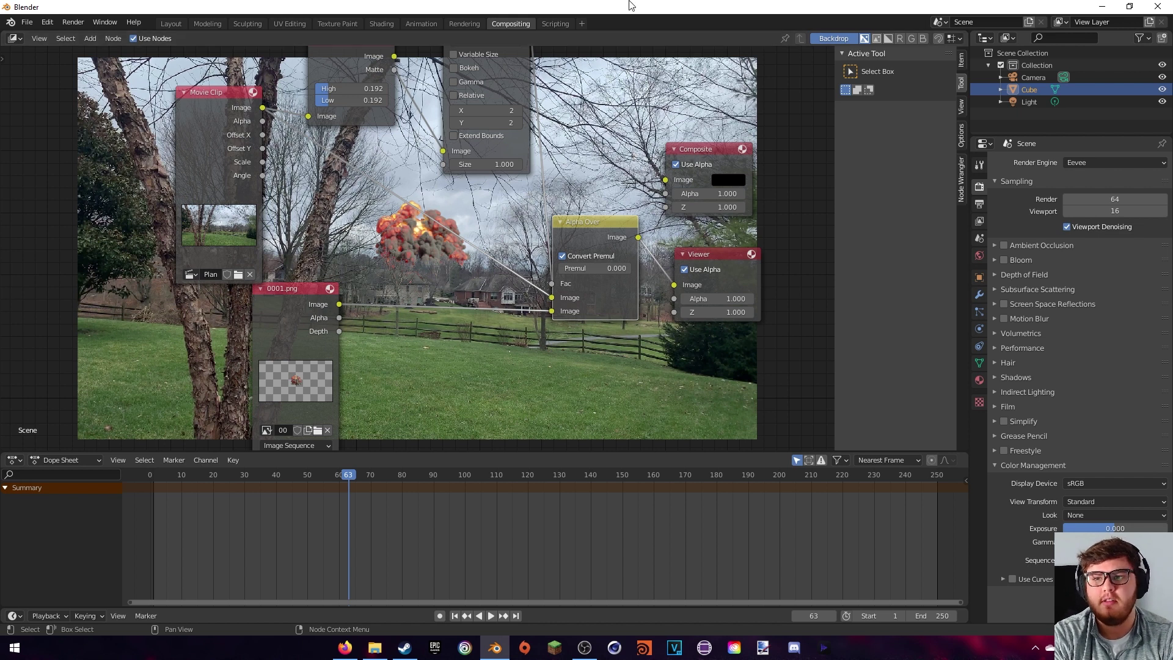
# In the Layout workspace, change the 3D viewport to a Movie Clip Editor and load Plane_VFX_tut.m4v
pyautogui.click(173, 24)
pyautogui.click(15, 40)
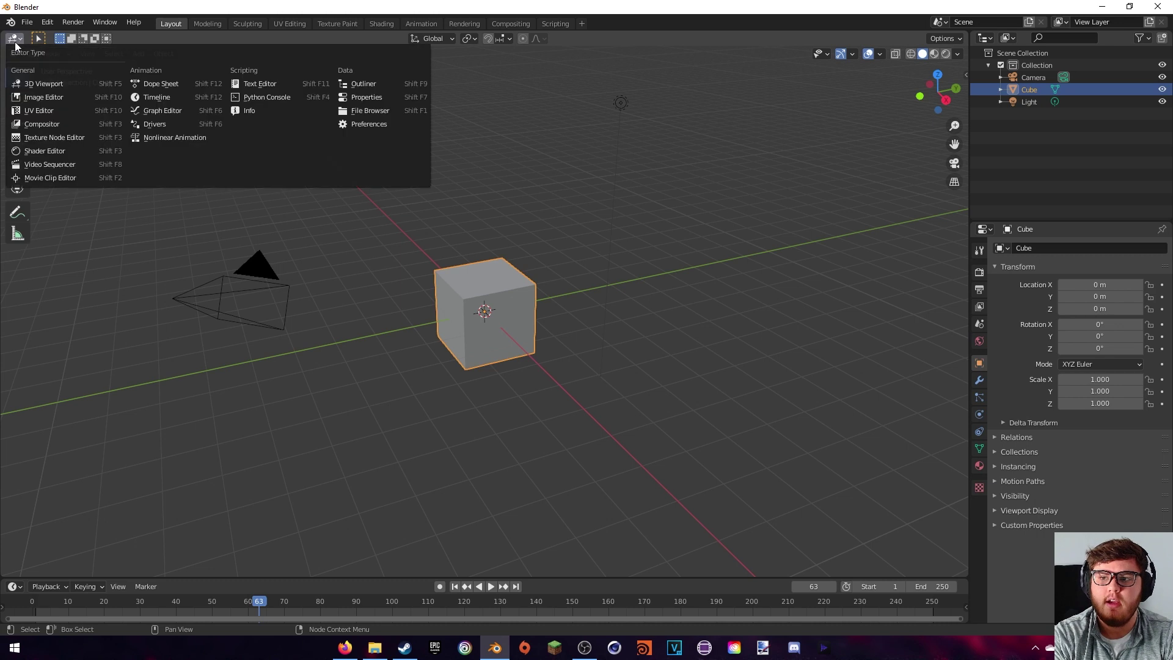
pyautogui.click(27, 177)
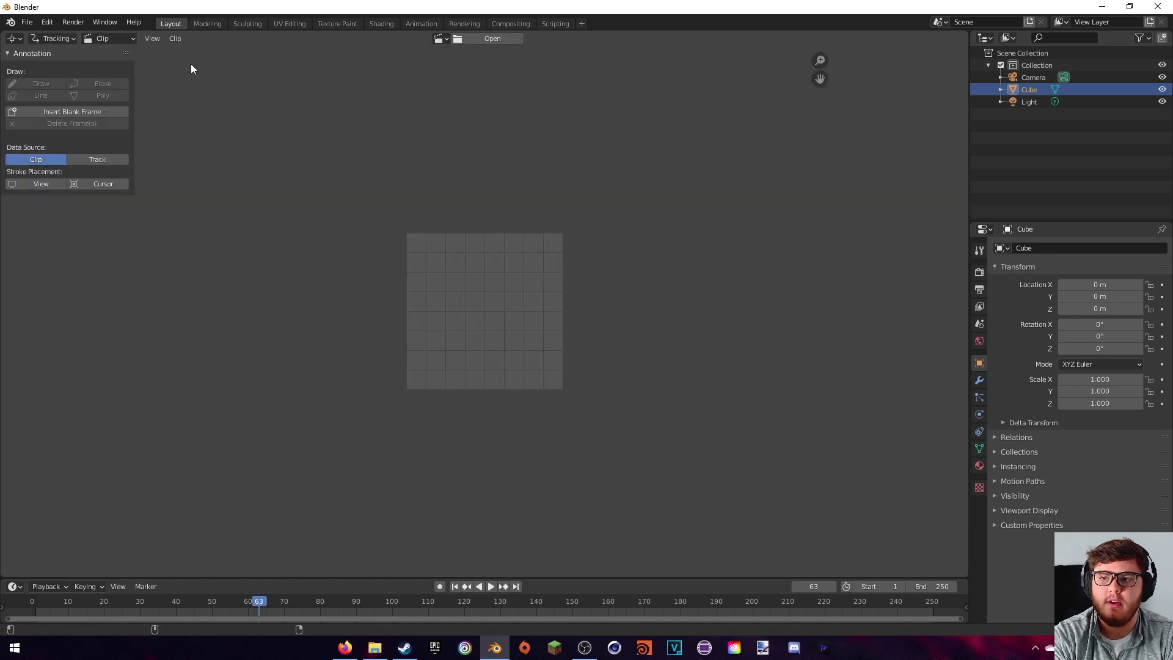
pyautogui.click(441, 38)
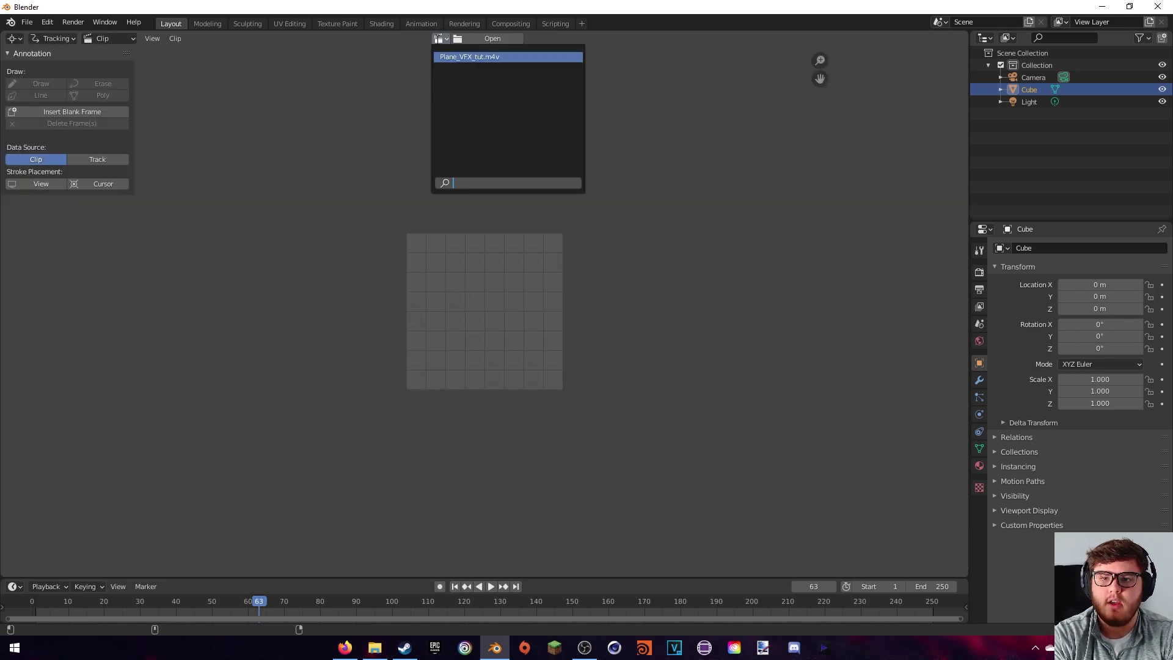
pyautogui.click(443, 59)
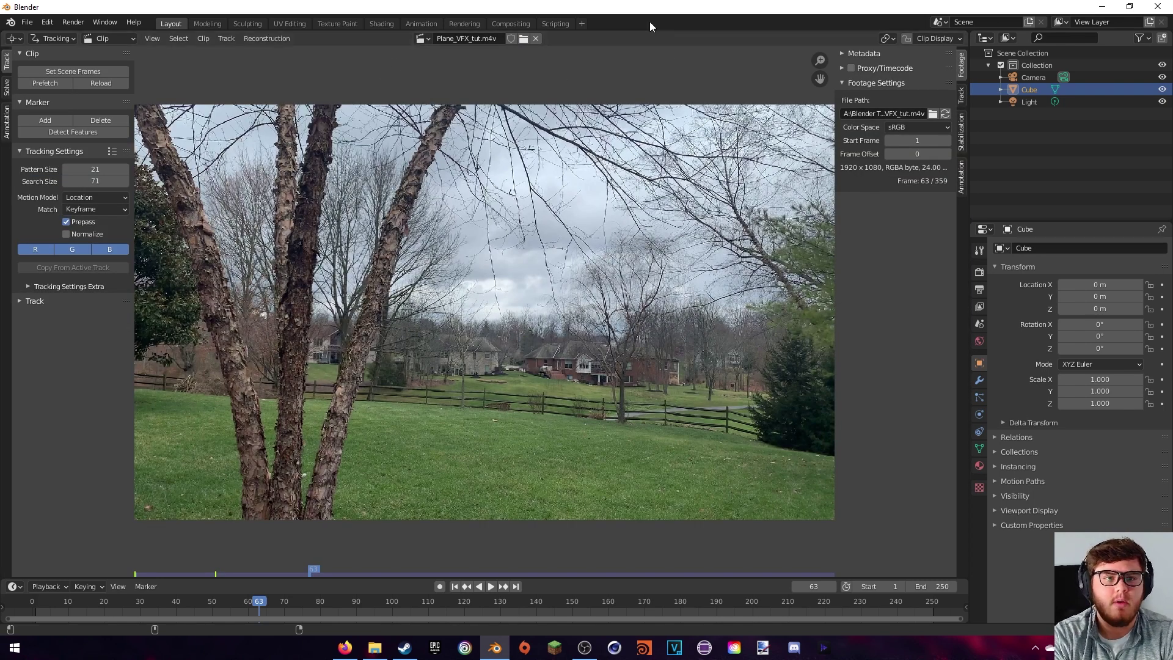
# Enable 2D Stabilization for the clip and go to frame 1 with the view on the fence and houses
pyautogui.click(962, 125)
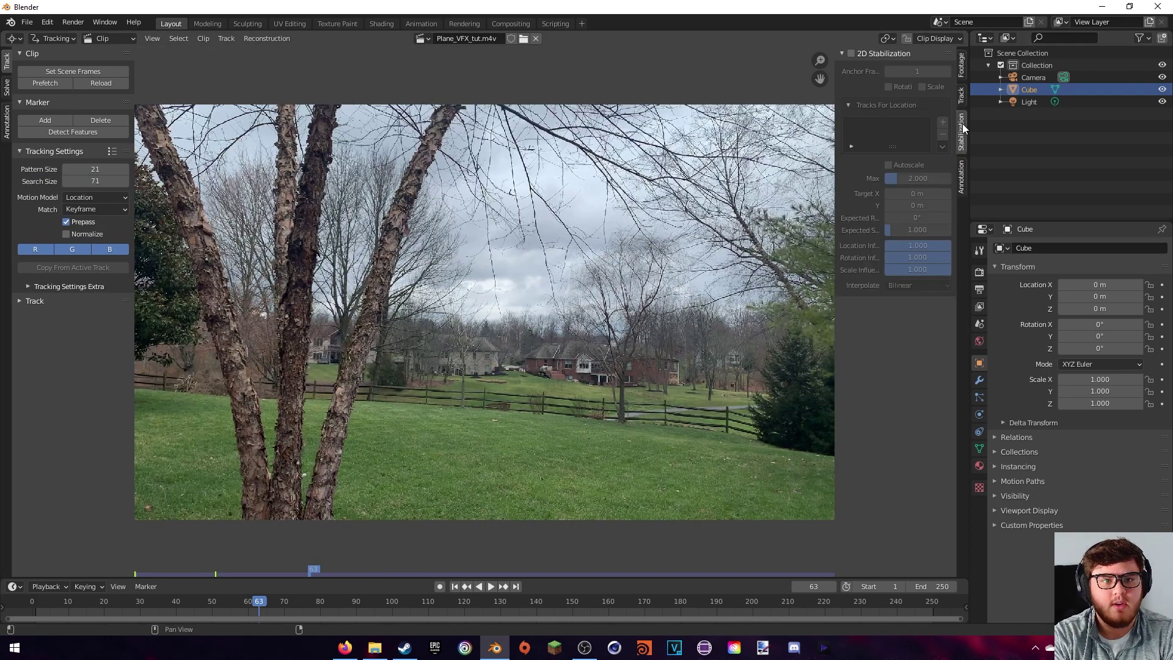
pyautogui.click(851, 53)
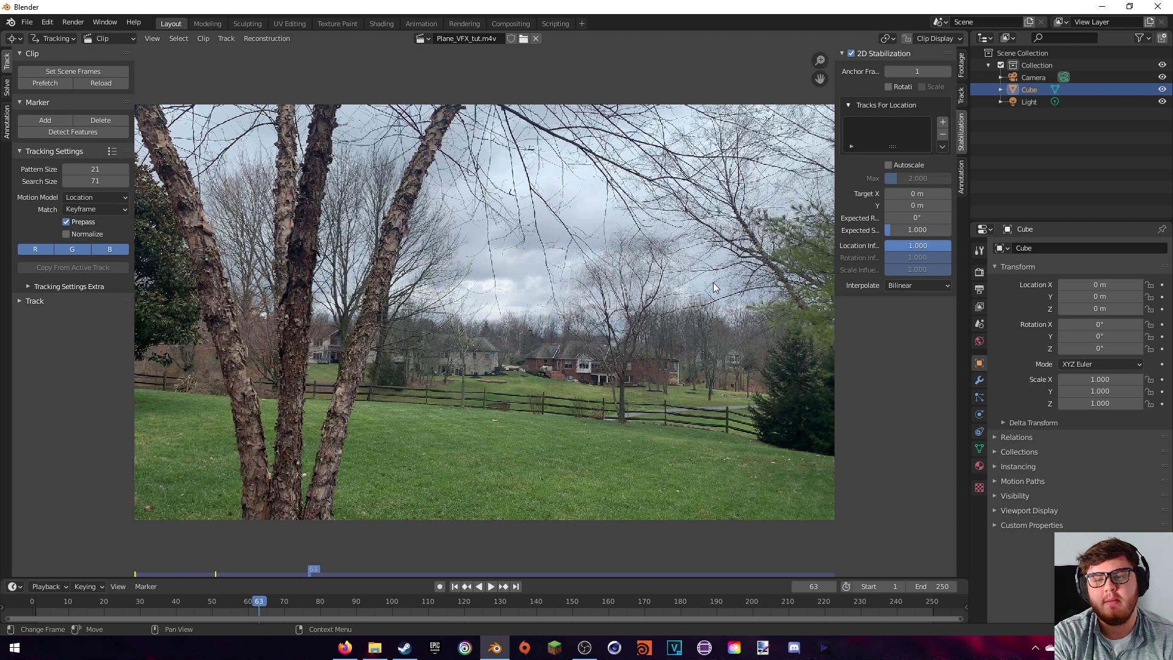
pyautogui.scroll(4, 644, 358)
pyautogui.moveTo(616, 419); pyautogui.dragTo(629, 194, button='middle')
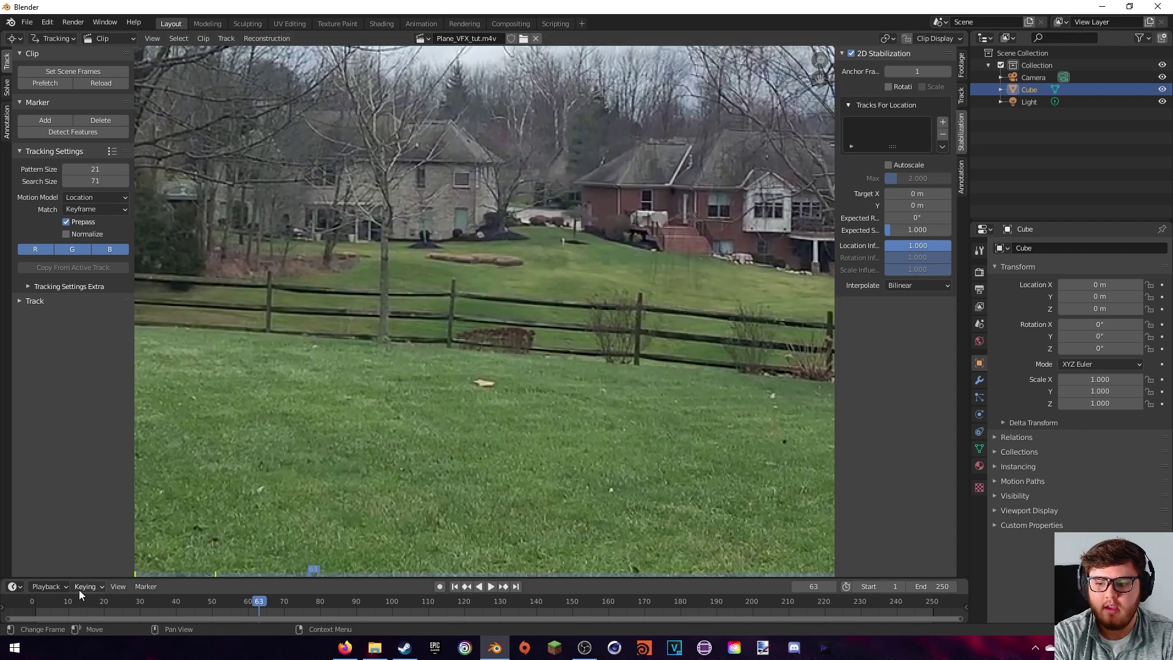
pyautogui.click(36, 605)
pyautogui.moveTo(358, 245); pyautogui.dragTo(414, 310, button='middle')
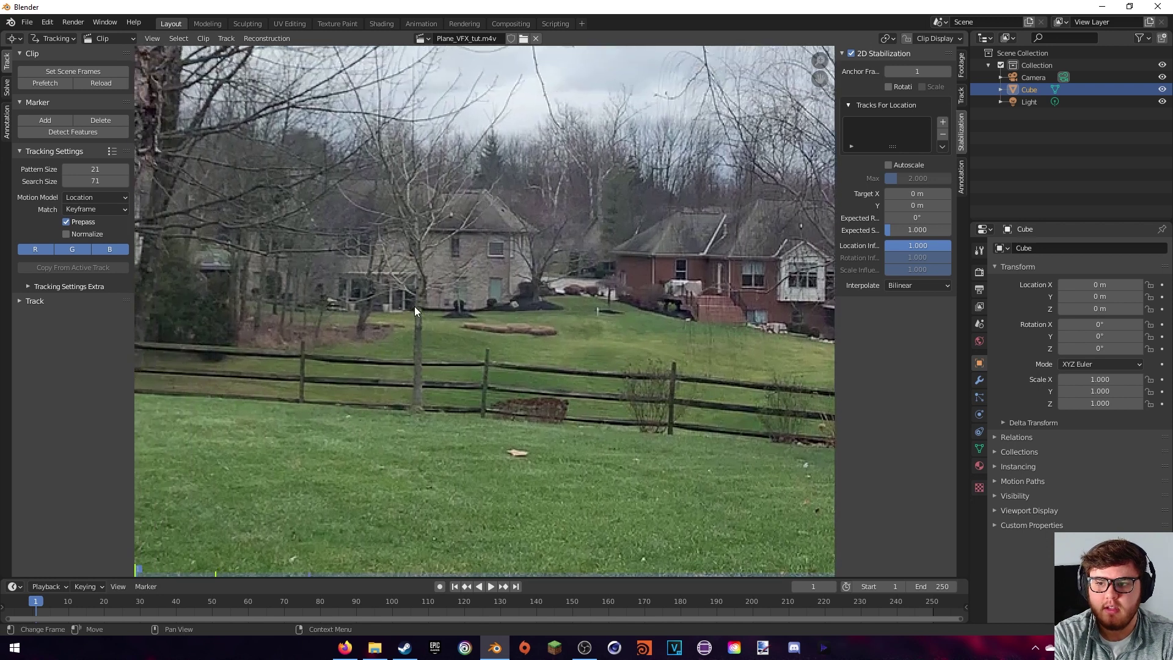
# Set the tracking settings to match the previous frame with Normalize enabled and a correlation of 0.9
pyautogui.click(84, 211)
pyautogui.click(93, 232)
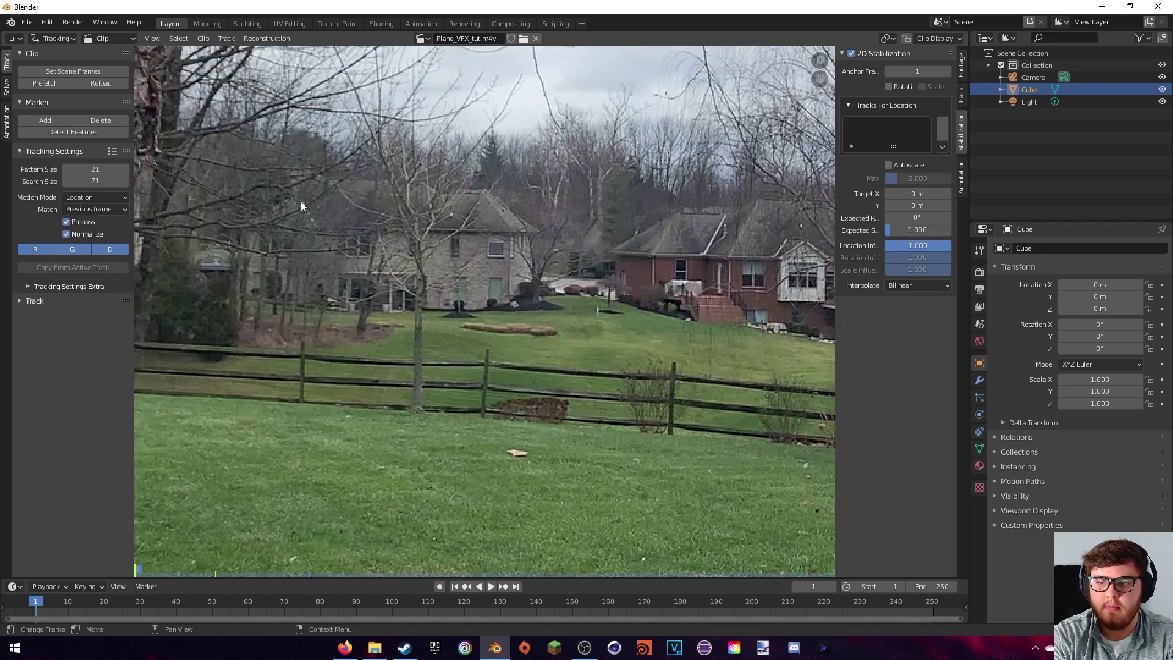
pyautogui.click(34, 288)
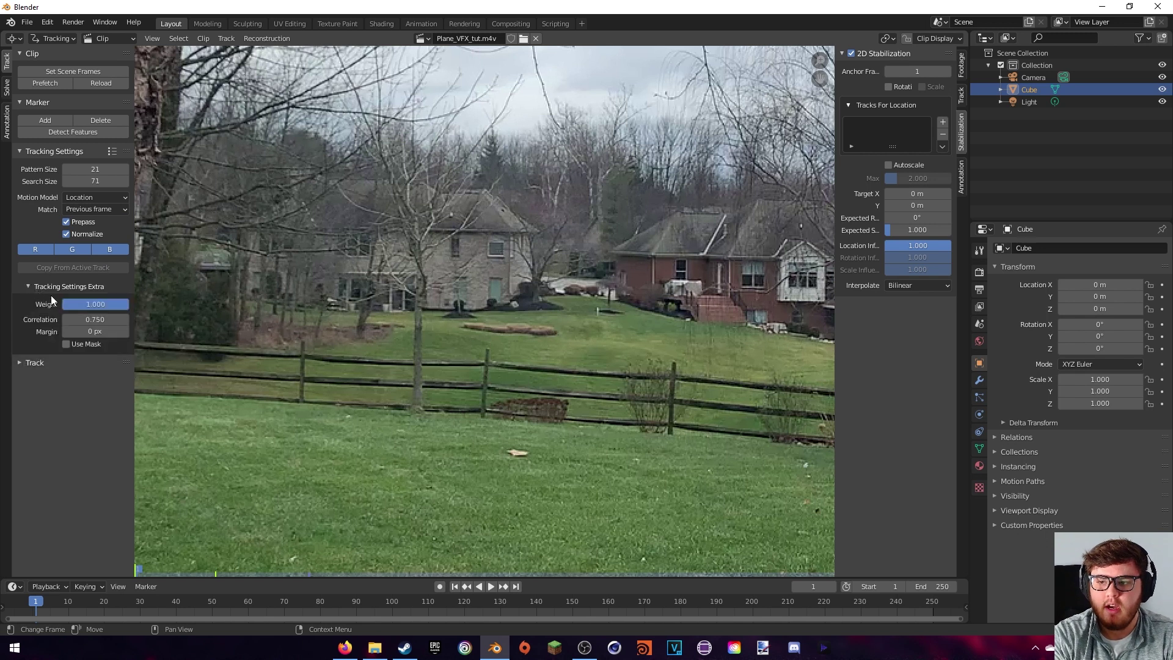
pyautogui.click(95, 319)
pyautogui.hotkey('ctrl', 'a')
pyautogui.write('0.9')
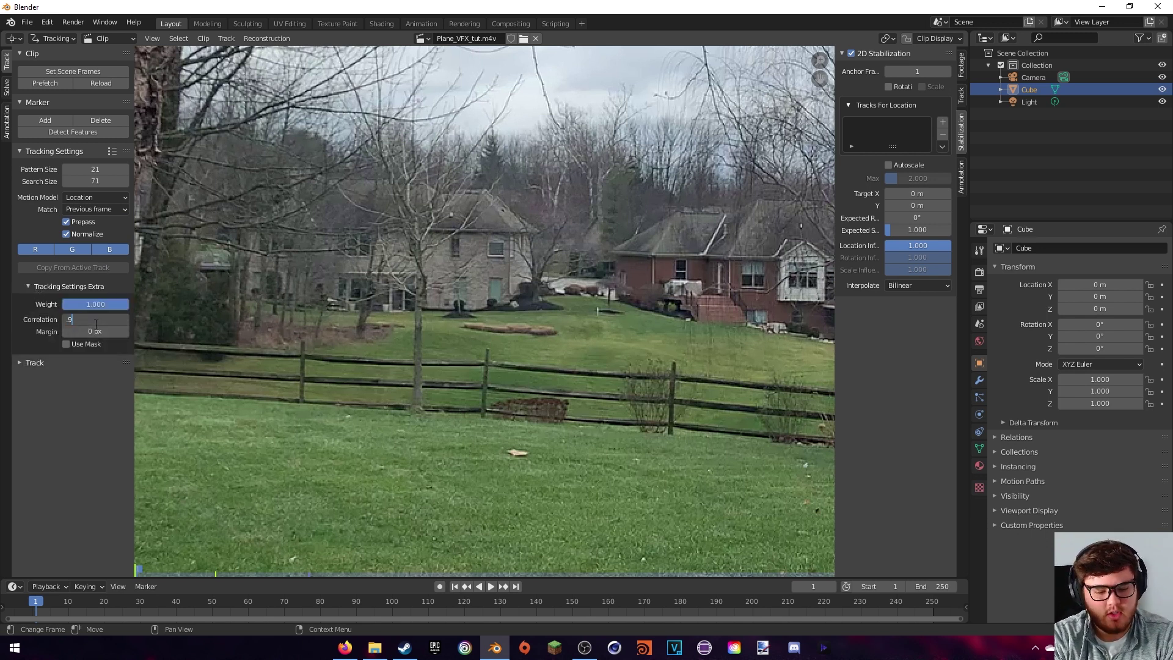
pyautogui.press('Return')
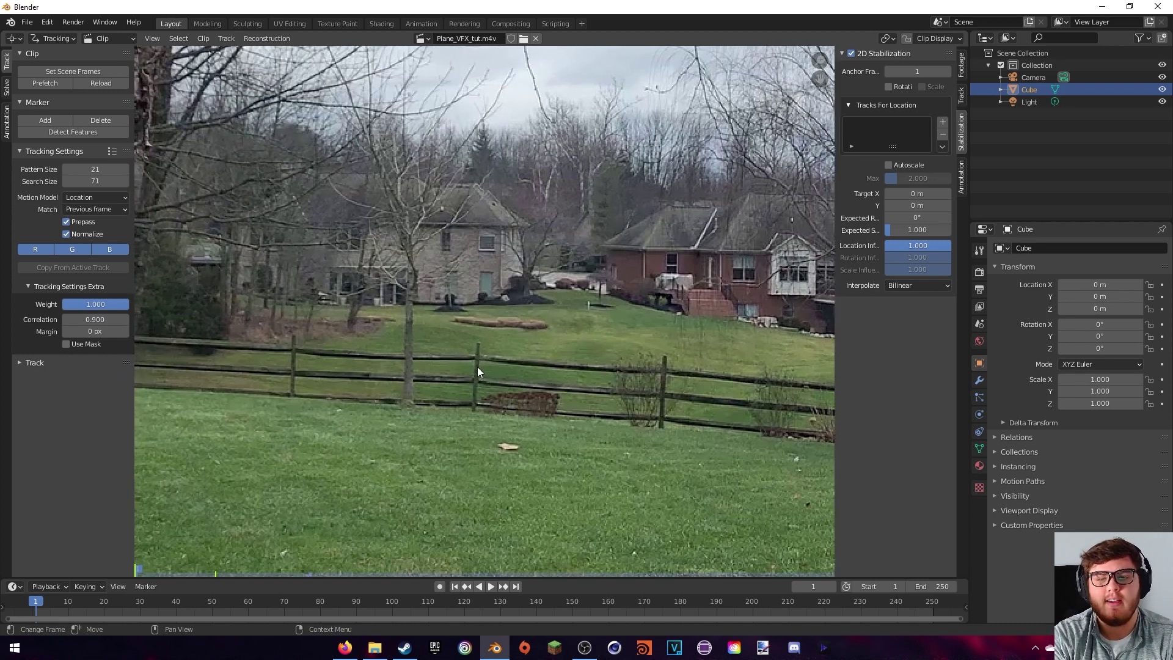
# Add tracking markers on the top of the middle fence post and on the light patch in the grass
pyautogui.scroll(2, 538, 367)
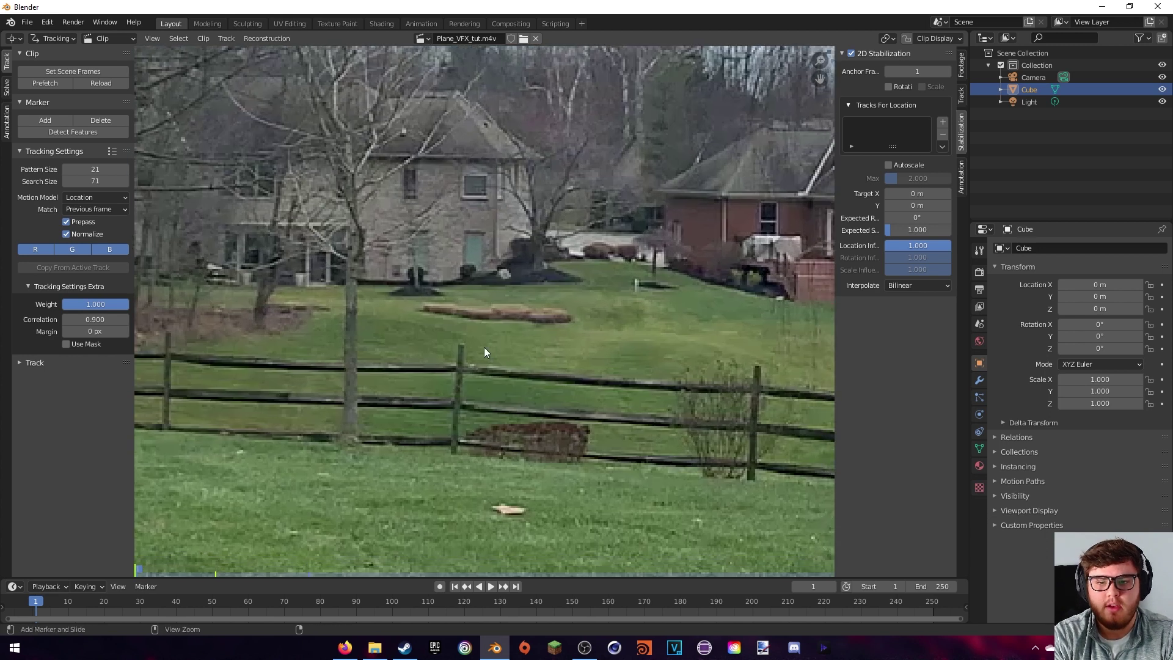
pyautogui.keyDown('ctrl'); pyautogui.click(461, 353); pyautogui.keyUp('ctrl')
pyautogui.moveTo(531, 357)
pyautogui.mouseDown(button='middle')
pyautogui.moveTo(471, 227)
pyautogui.moveTo(484, 199)
pyautogui.mouseUp(button='middle')
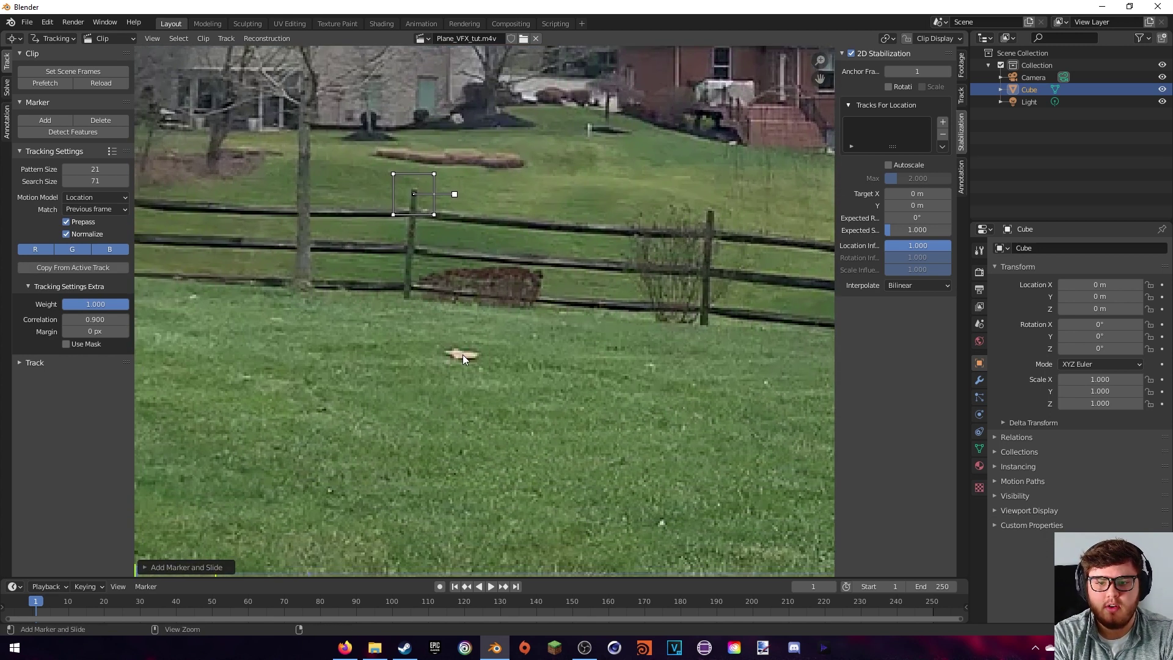
pyautogui.keyDown('ctrl'); pyautogui.click(463, 355); pyautogui.keyUp('ctrl')
pyautogui.moveTo(527, 358); pyautogui.dragTo(512, 463, button='middle')
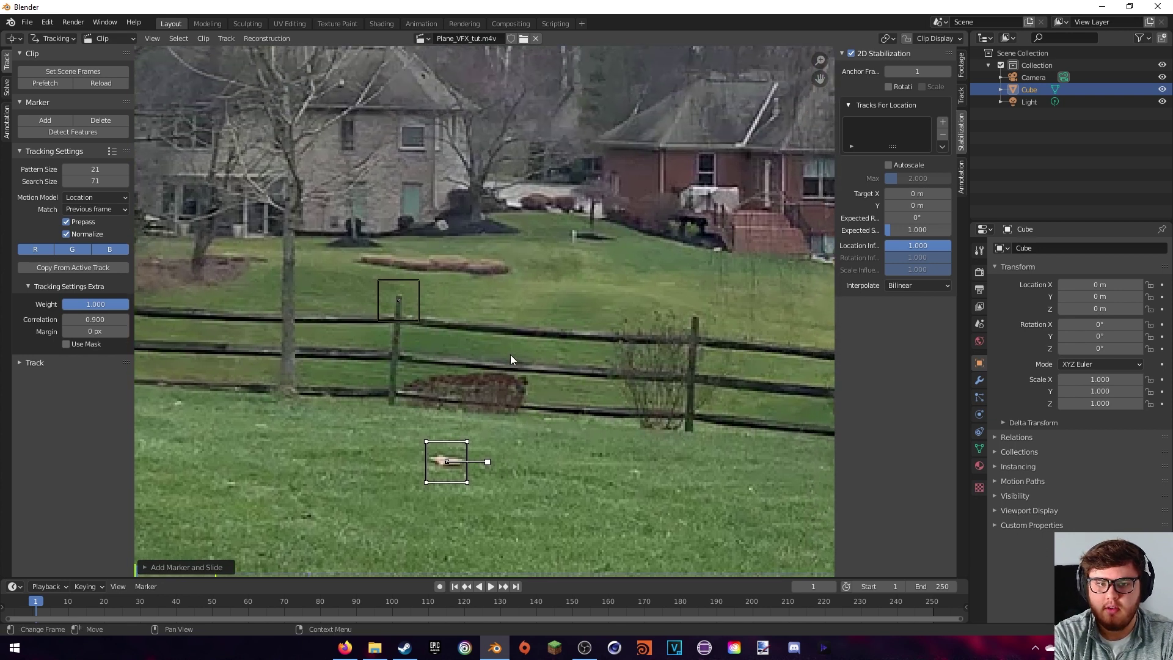
# Track both markers forward from frame 1 to frame 250
pyautogui.press('a')
pyautogui.moveTo(504, 313); pyautogui.dragTo(478, 341, button='middle')
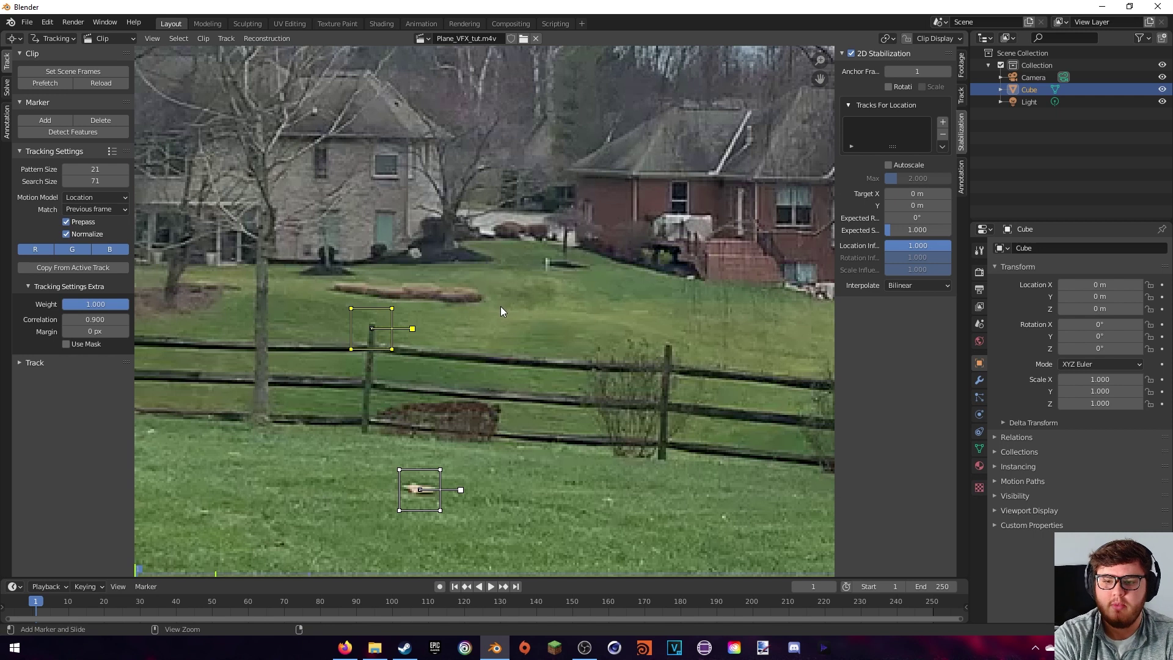
pyautogui.hotkey('ctrl', 't')
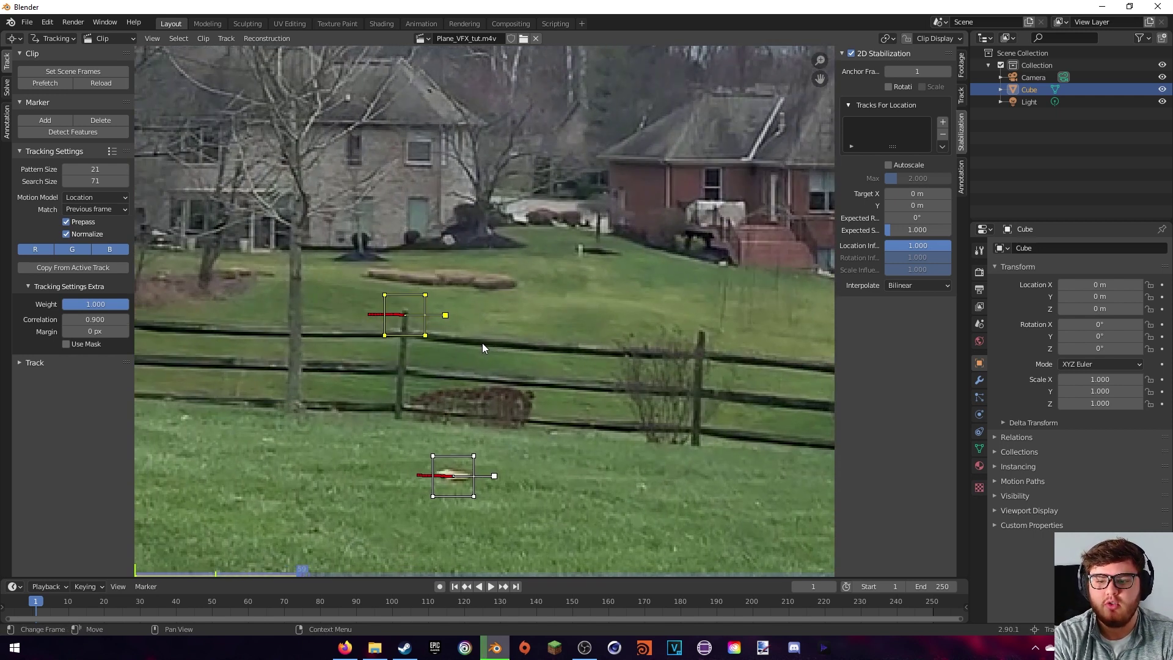
pyautogui.scroll(-2, 482, 344)
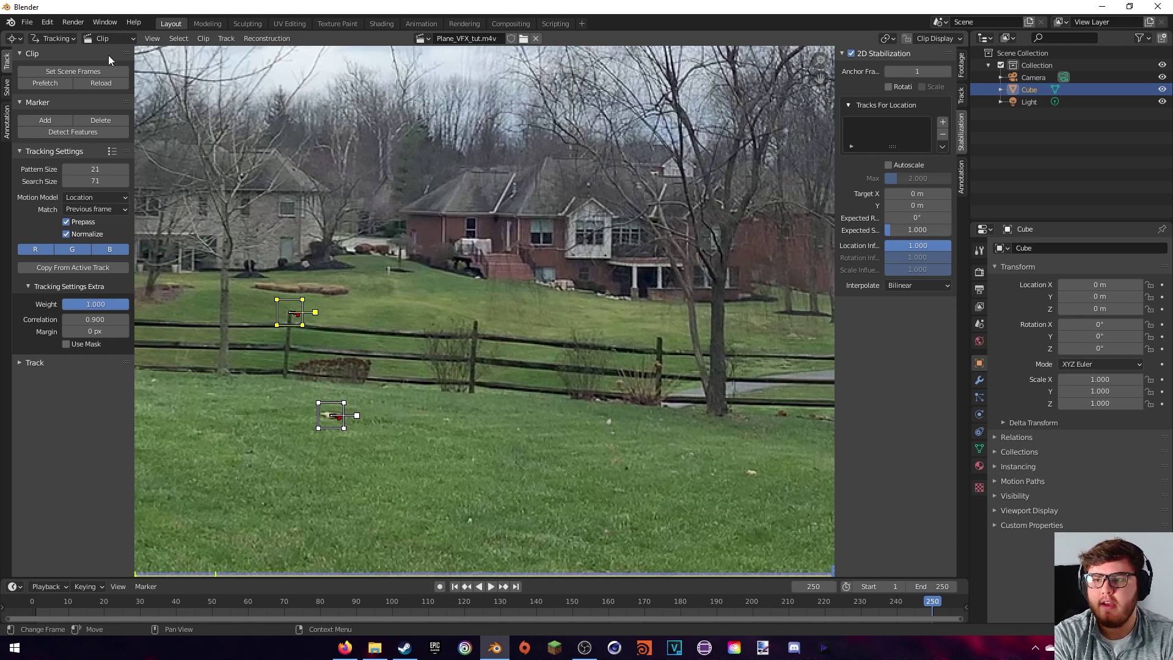
# Match the scene range to the clip, set the end frame to 358, and continue tracking both markers to that frame
pyautogui.click(99, 71)
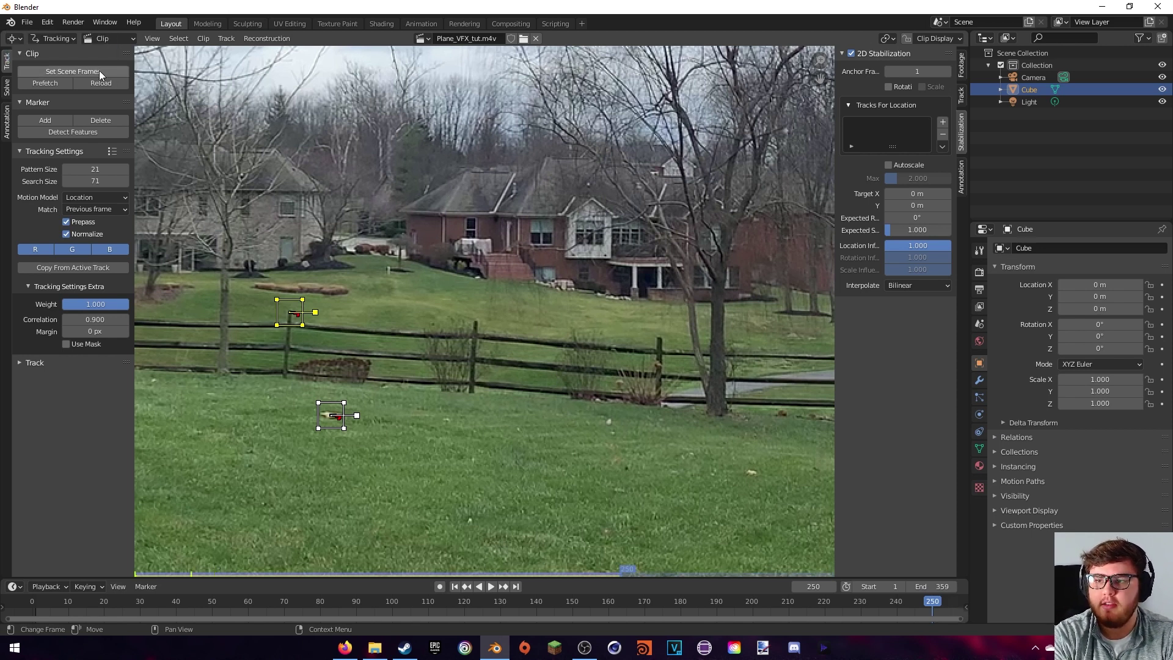
pyautogui.click(911, 587)
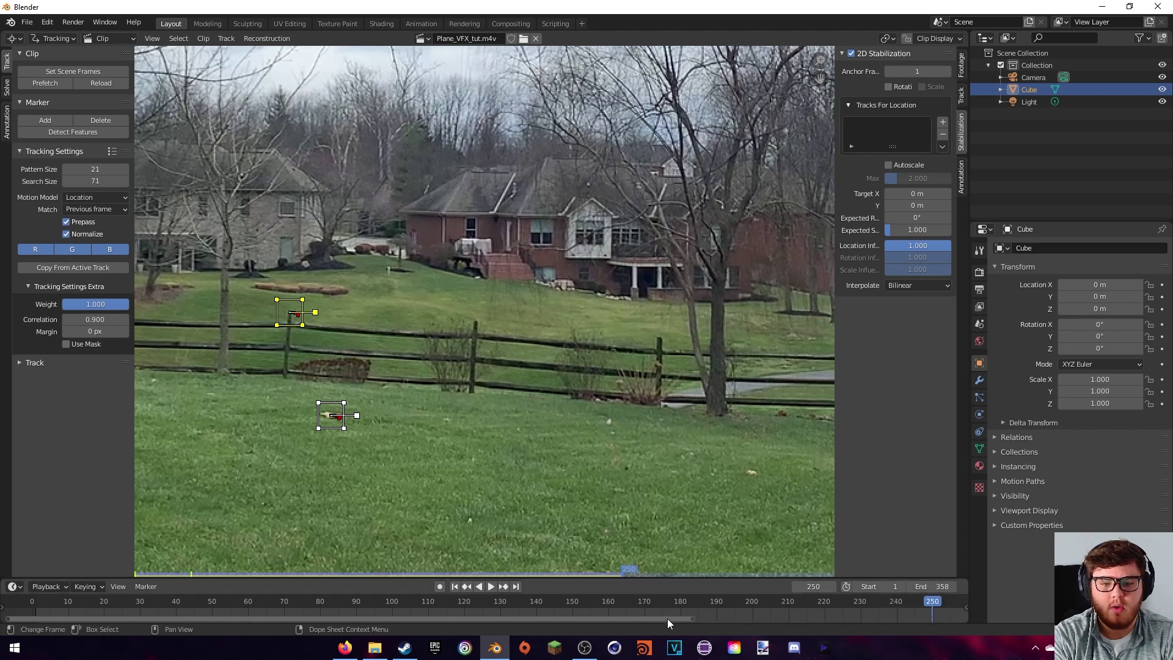
pyautogui.moveTo(667, 618); pyautogui.dragTo(791, 617)
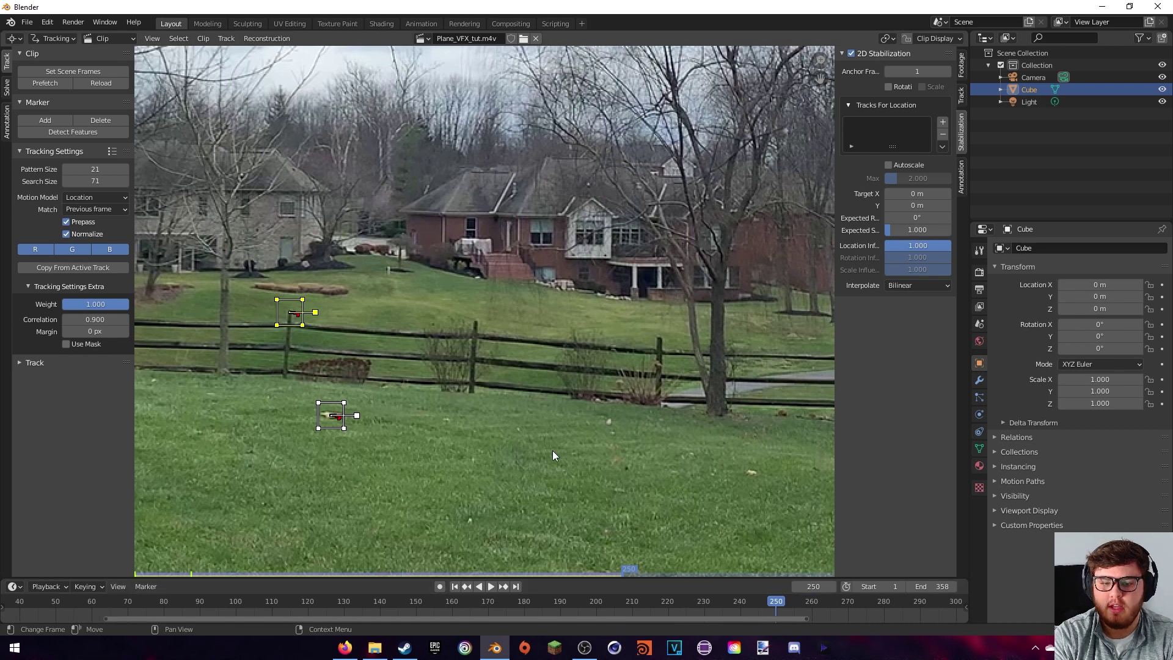
pyautogui.hotkey('ctrl', 't')
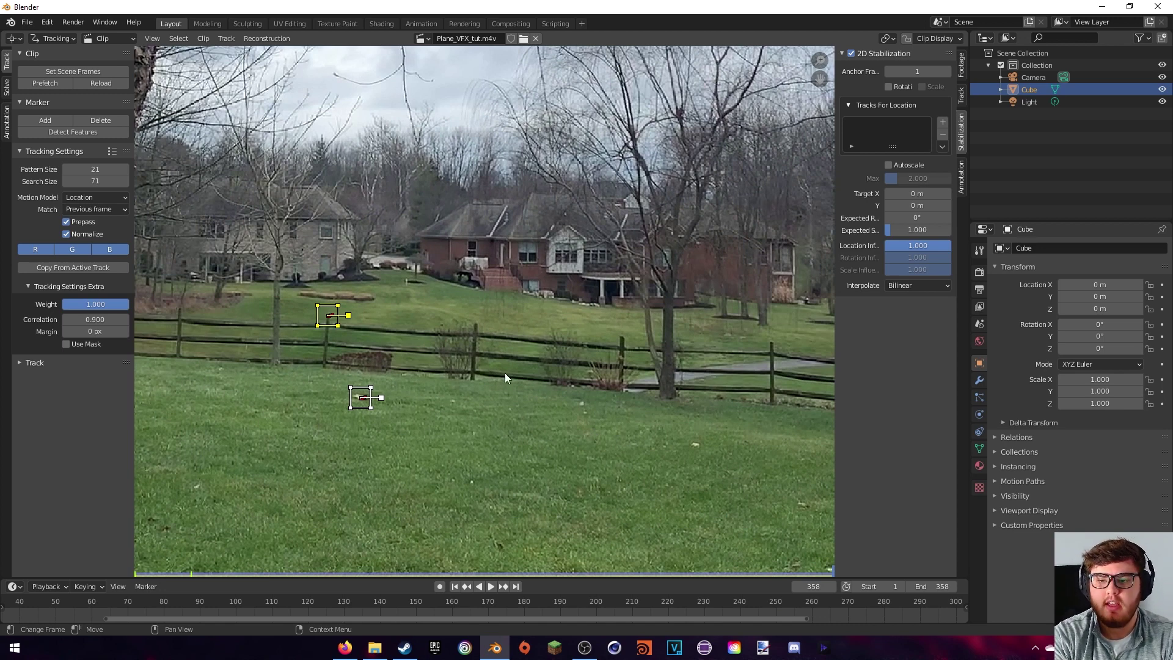
pyautogui.moveTo(283, 603); pyautogui.dragTo(509, 586)
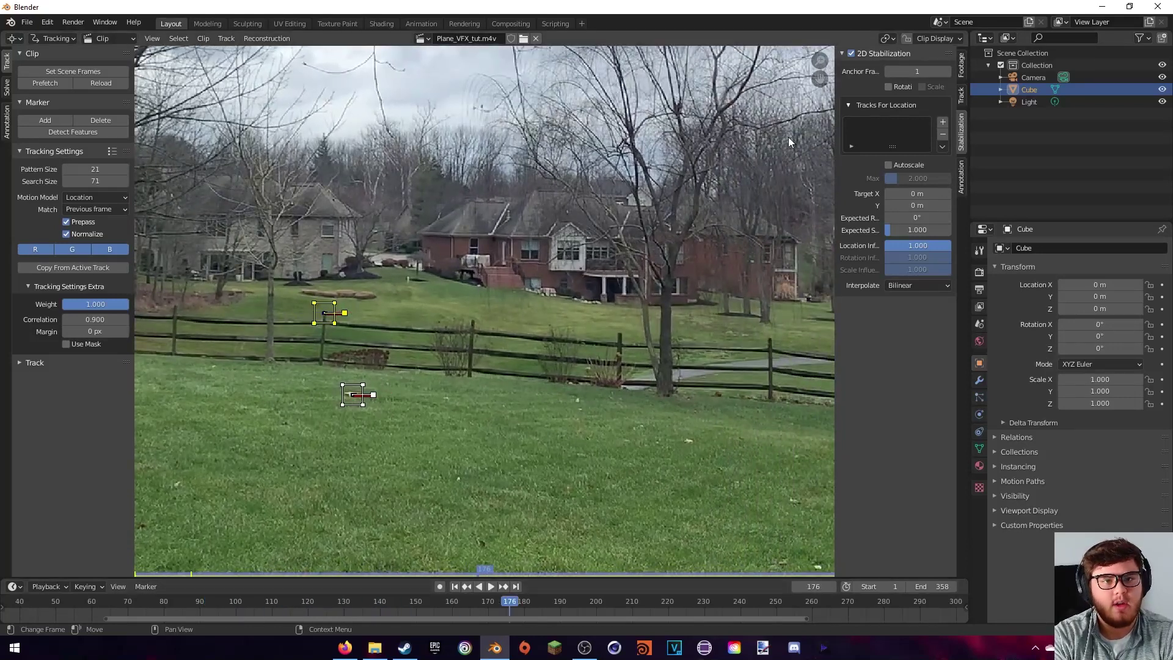
# Enable rotation stabilization and add both tracks to the location and the rotation/scale tracks
pyautogui.click(892, 86)
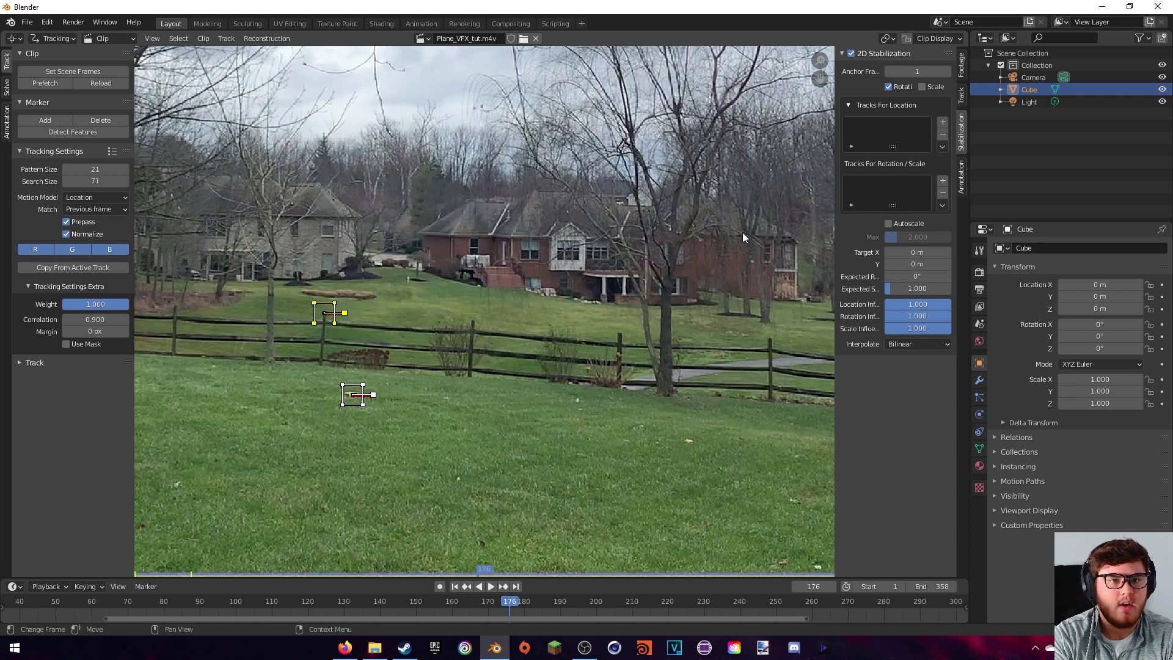
pyautogui.click(942, 123)
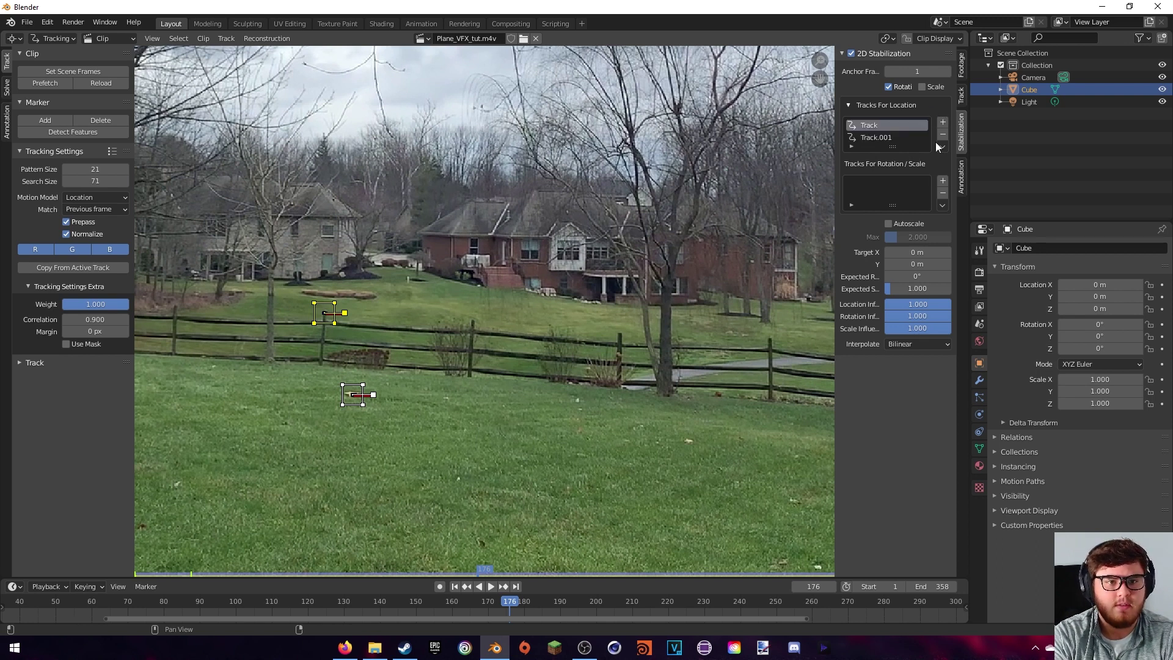
pyautogui.click(943, 183)
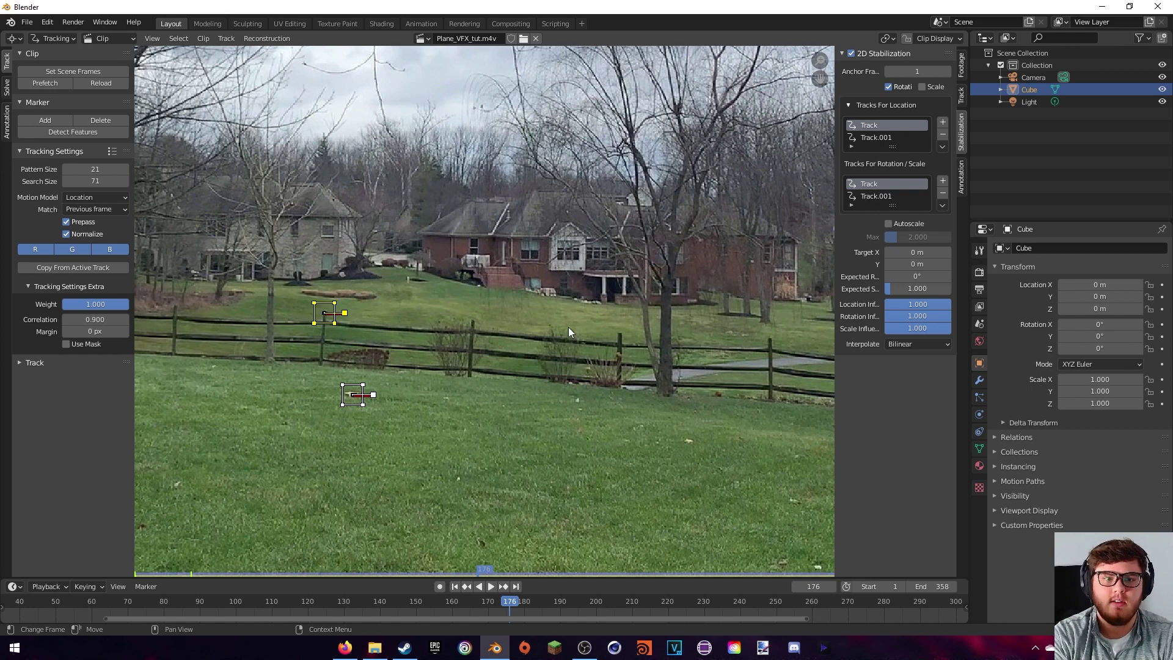
# Turn on Show Stable in the clip display and scrub to frame 238 to check the stabilization
pyautogui.scroll(-3, 568, 327)
pyautogui.moveTo(453, 600)
pyautogui.mouseDown()
pyautogui.moveTo(313, 607)
pyautogui.moveTo(518, 604)
pyautogui.moveTo(420, 606)
pyautogui.moveTo(451, 605)
pyautogui.mouseUp()
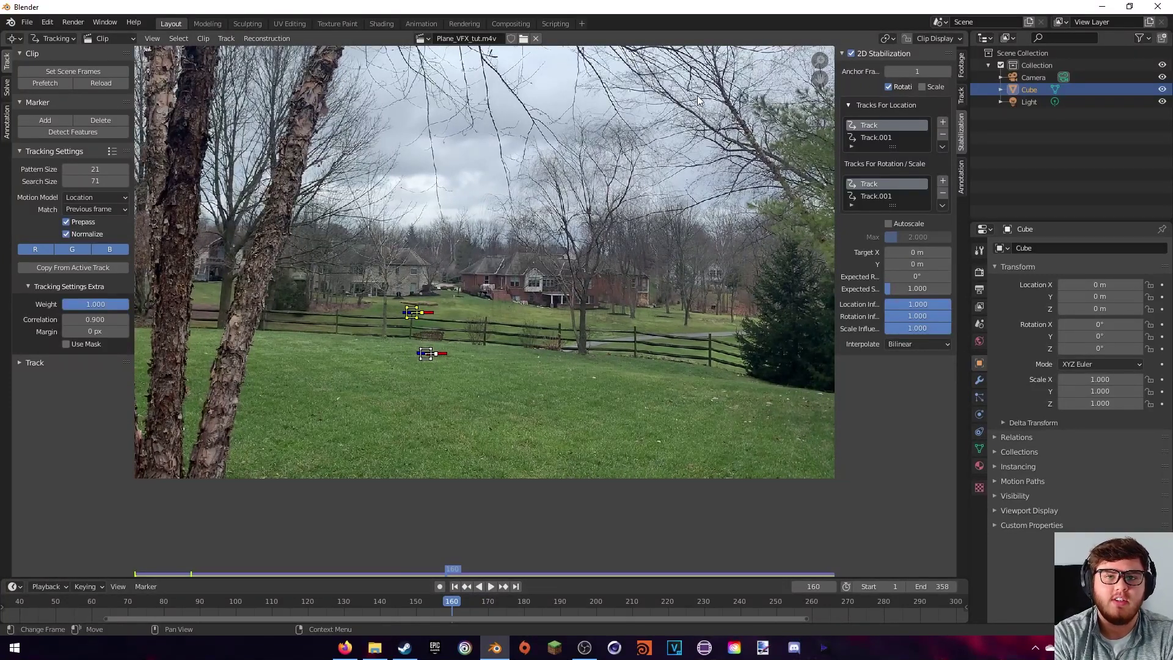
pyautogui.click(927, 37)
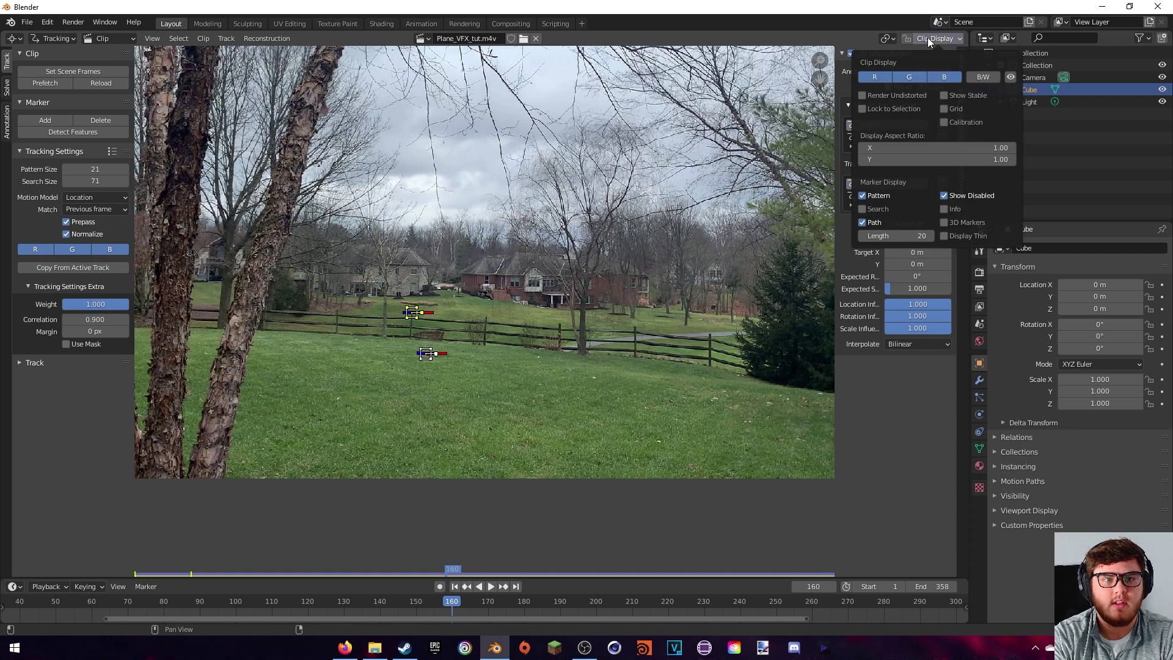
pyautogui.click(942, 98)
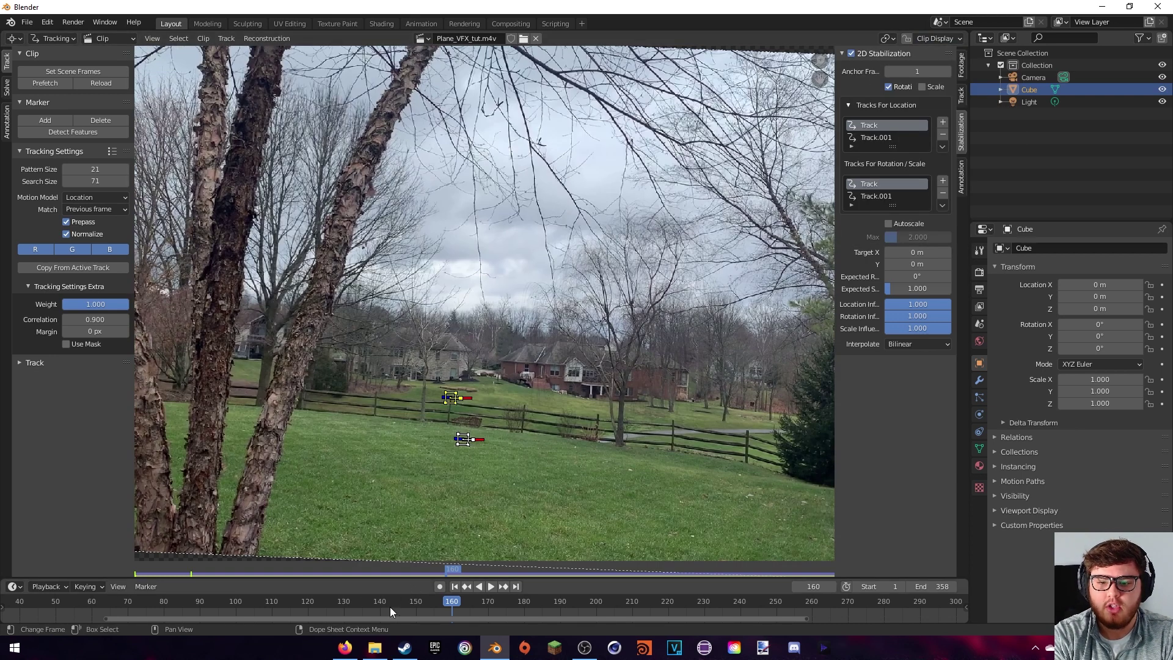
pyautogui.moveTo(389, 607); pyautogui.dragTo(733, 595)
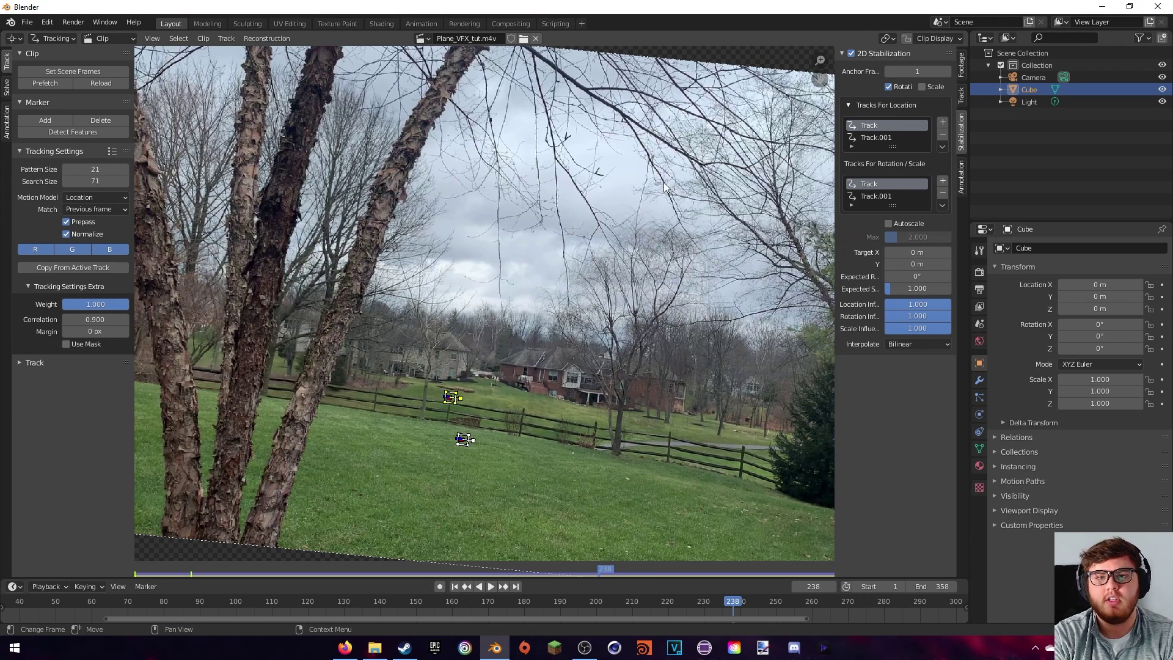
# In the Compositing workspace, make room beside the Movie Clip node and insert a Stabilize 2D node on its link to Alpha Over
pyautogui.click(511, 23)
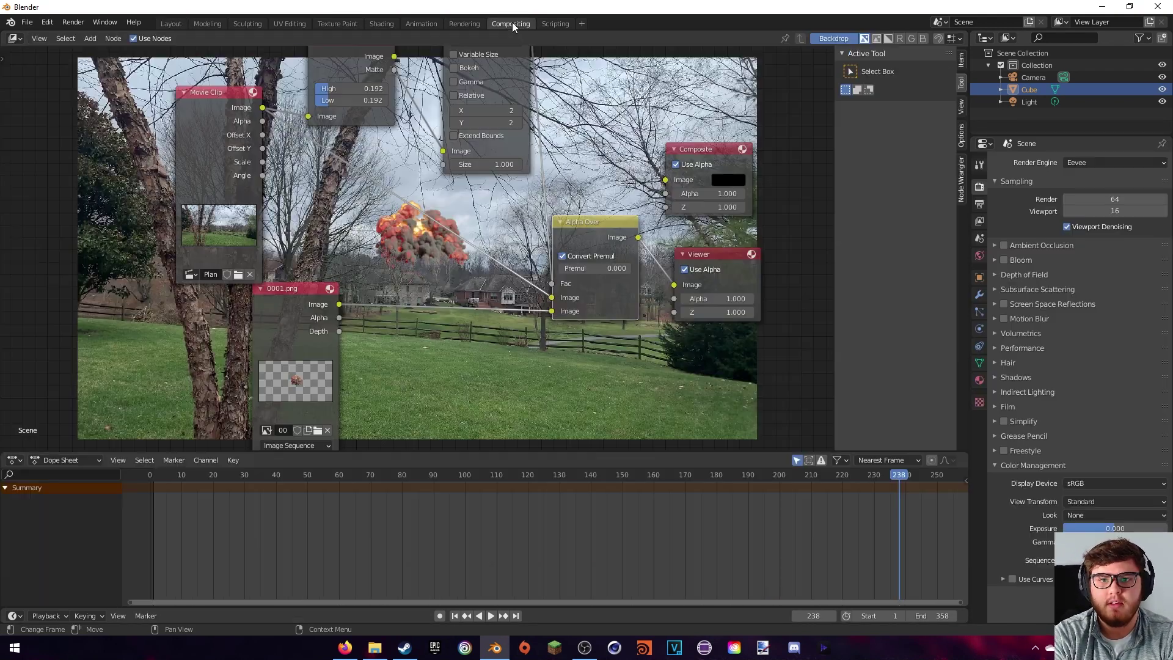
pyautogui.moveTo(232, 244); pyautogui.dragTo(87, 256)
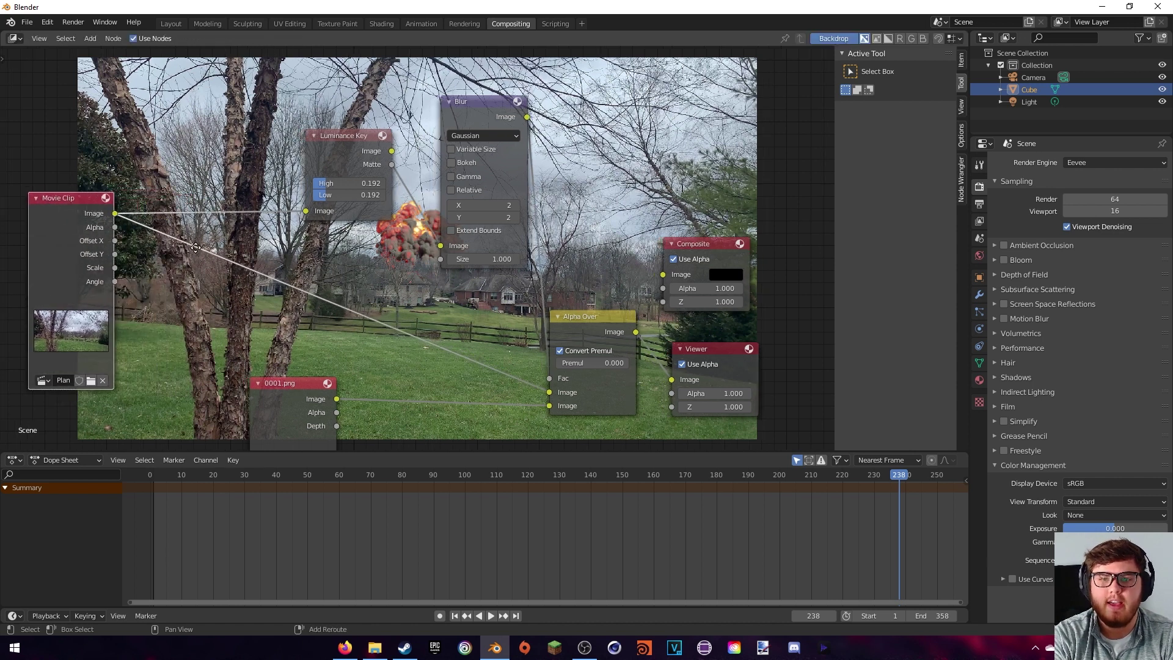
pyautogui.moveTo(212, 245); pyautogui.dragTo(232, 222, button='middle')
pyautogui.hotkey('shift', 'a')
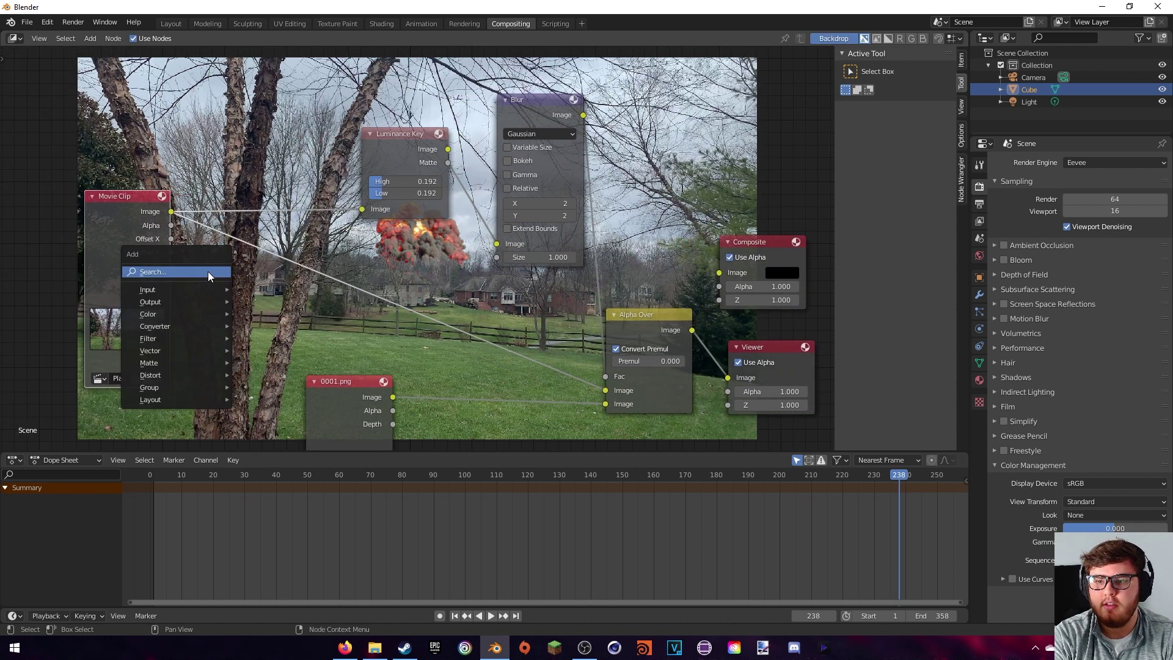
pyautogui.write('sta')
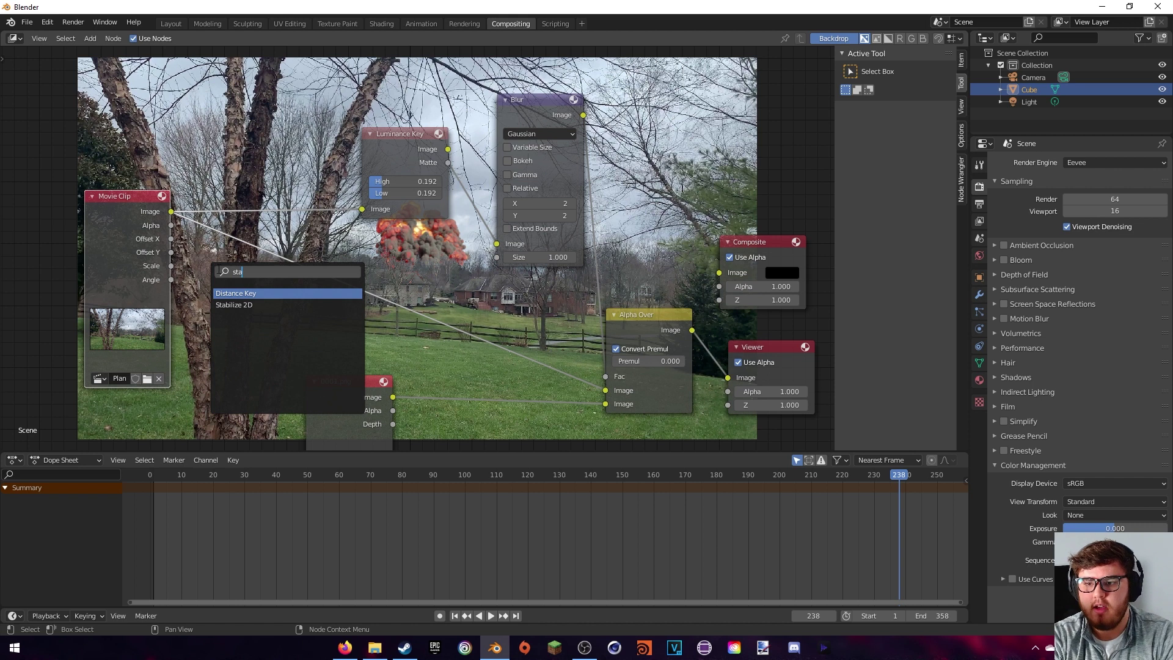
pyautogui.click(234, 304)
pyautogui.click(257, 278)
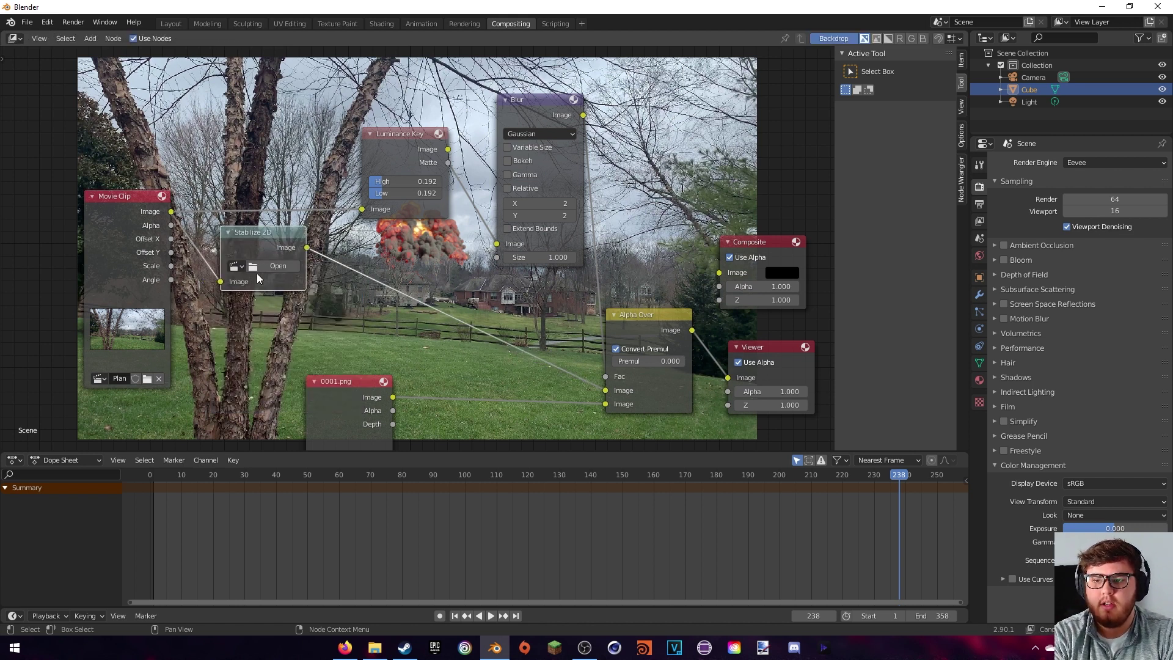
# Connect the Stabilize 2D output to the Luminance Key image input and assign Plane_VFX_tut.m4v to the Stabilize 2D node
pyautogui.moveTo(327, 272); pyautogui.dragTo(330, 282, button='middle')
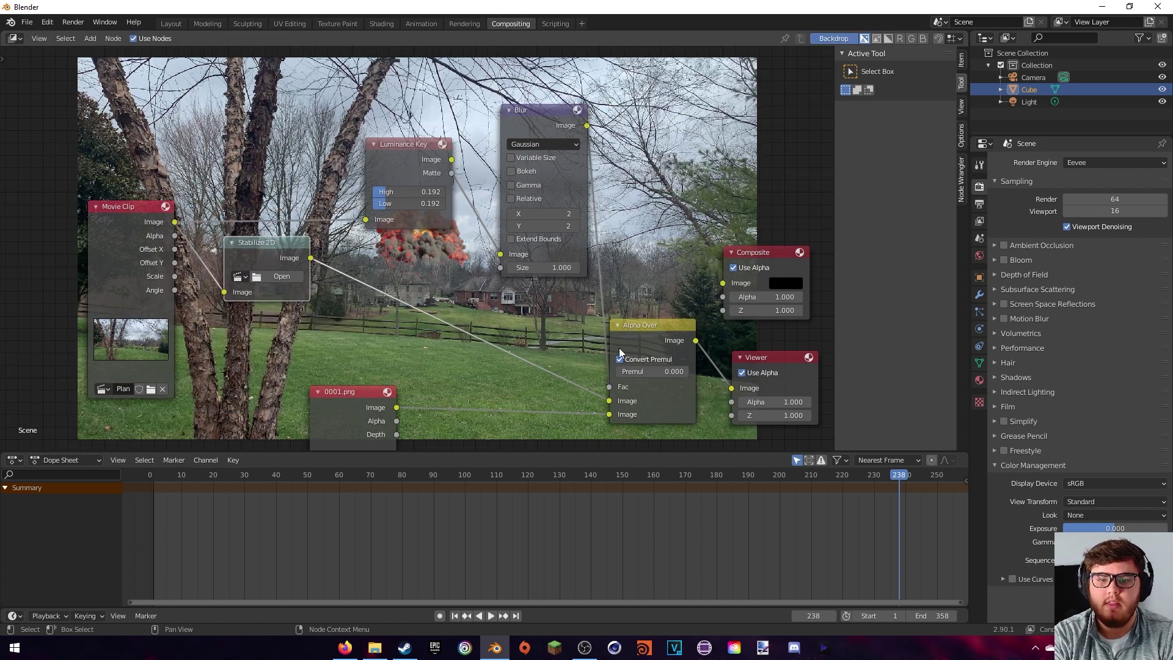
pyautogui.moveTo(619, 352); pyautogui.dragTo(554, 360, button='middle')
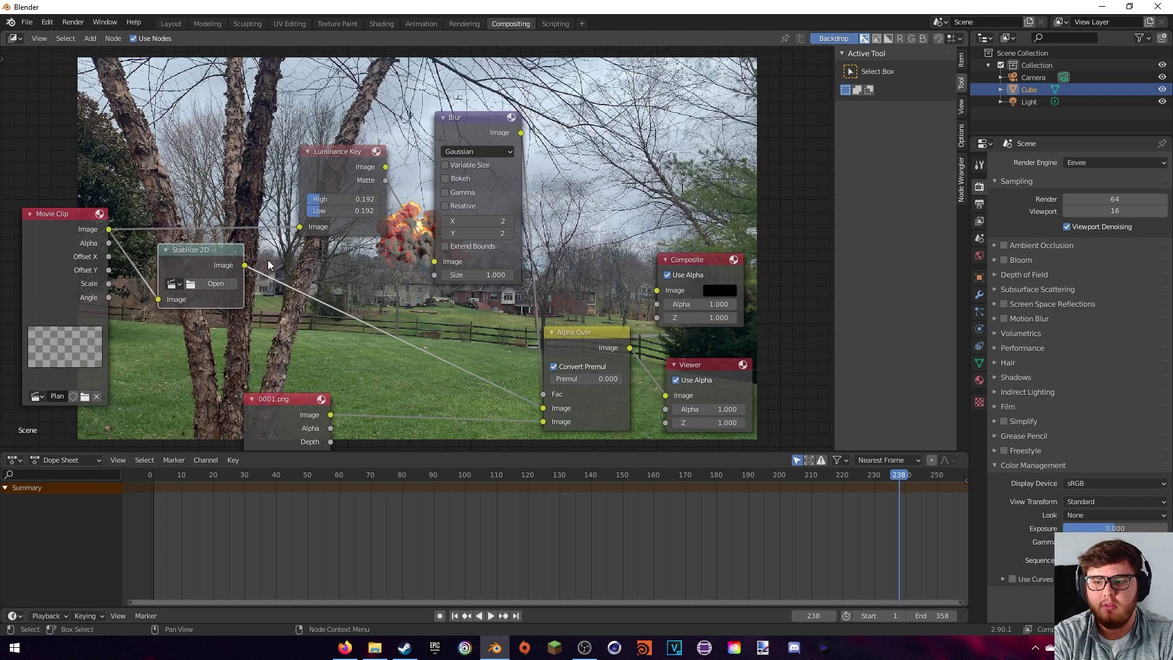
pyautogui.moveTo(245, 266); pyautogui.dragTo(300, 228)
pyautogui.moveTo(300, 231); pyautogui.dragTo(339, 204, button='middle')
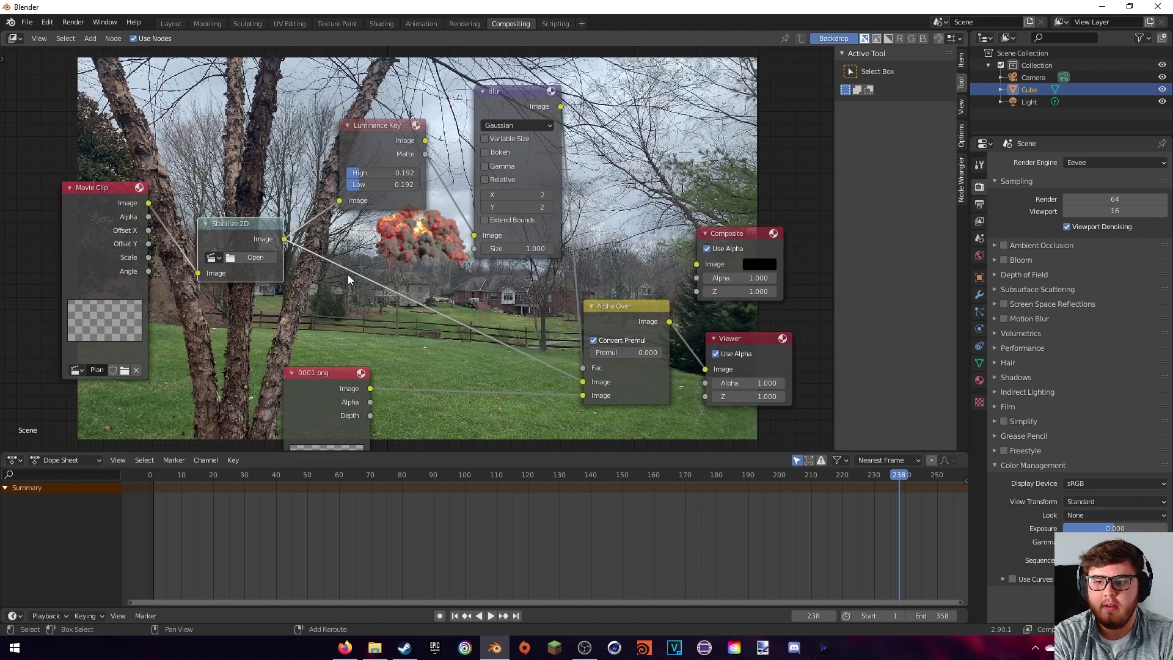
pyautogui.click(211, 257)
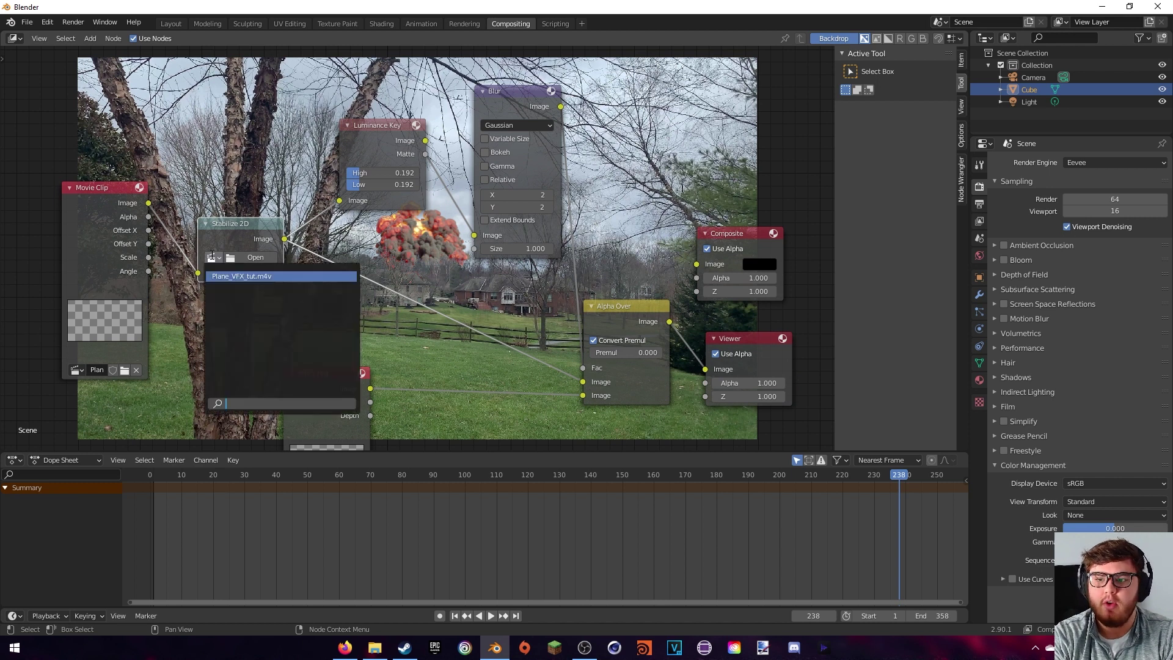
pyautogui.click(215, 276)
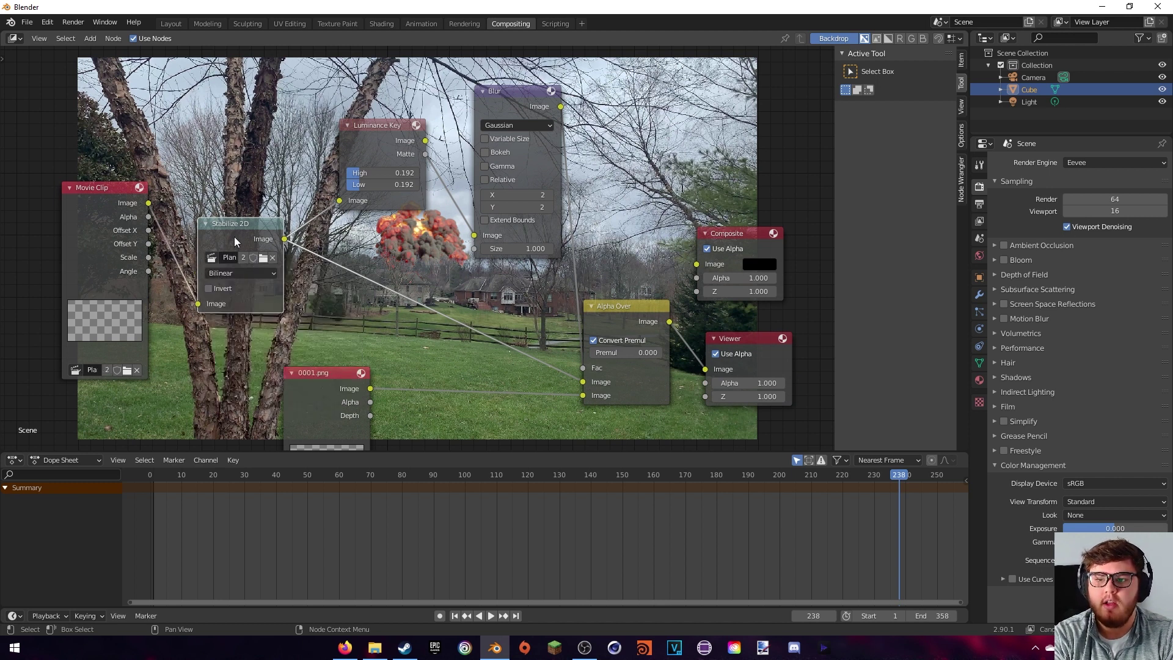
pyautogui.moveTo(343, 256); pyautogui.dragTo(331, 248, button='middle')
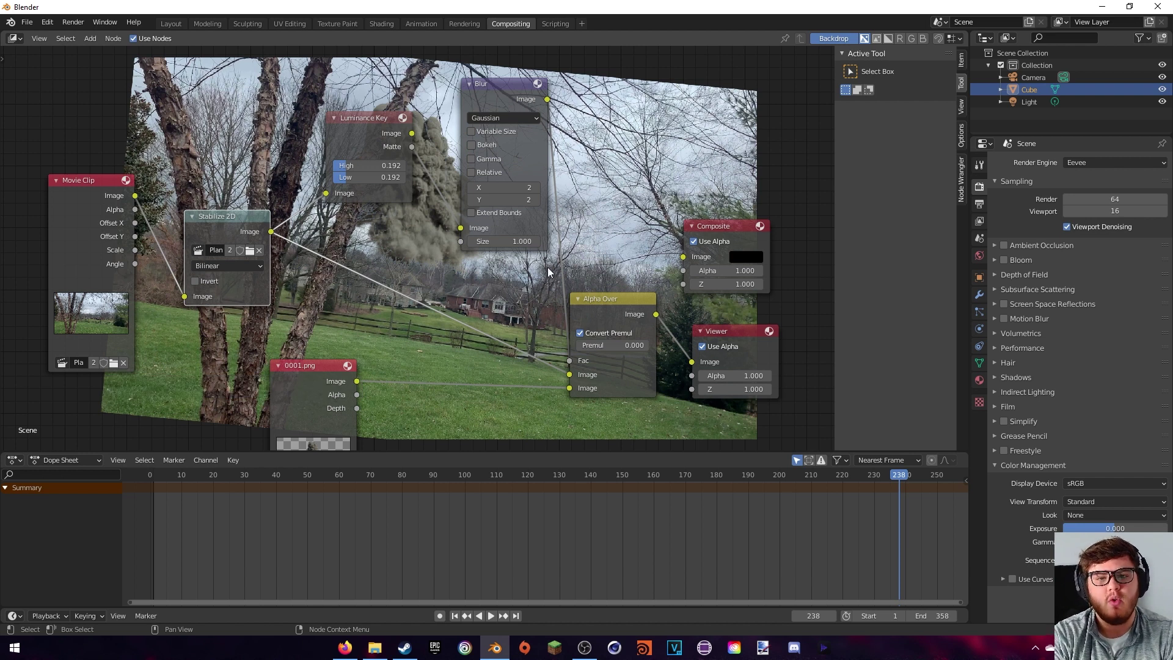
# Move the Composite and Viewer nodes farther away from the Alpha Over node to free space after it
pyautogui.moveTo(550, 273); pyautogui.dragTo(519, 220, button='middle')
pyautogui.moveTo(577, 185); pyautogui.dragTo(713, 162)
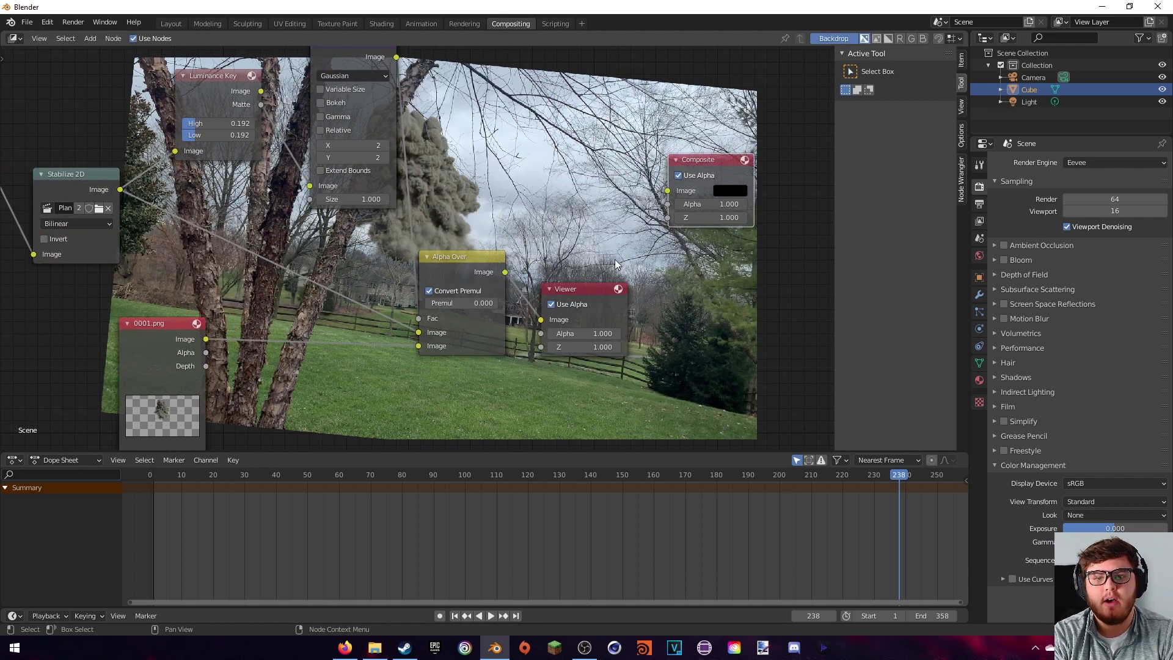
pyautogui.moveTo(581, 291); pyautogui.dragTo(793, 326)
pyautogui.moveTo(560, 287); pyautogui.dragTo(667, 309, button='middle')
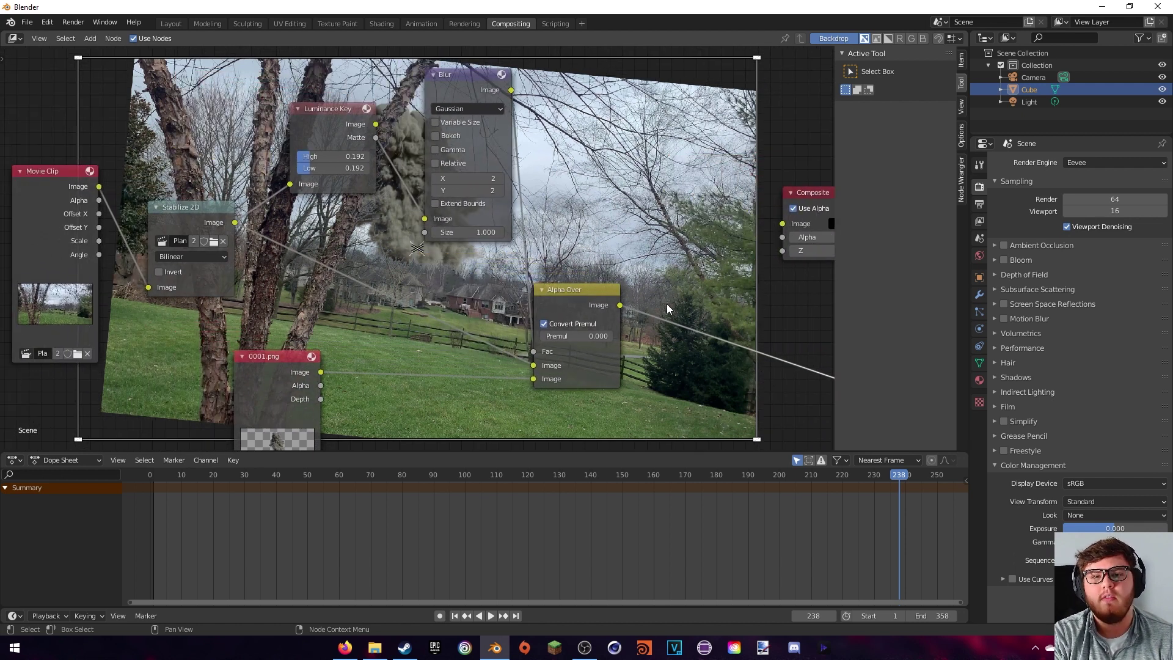
# Duplicate the Stabilize 2D node, insert the copy on the link after Alpha Over, and enable Invert on it
pyautogui.click(188, 214)
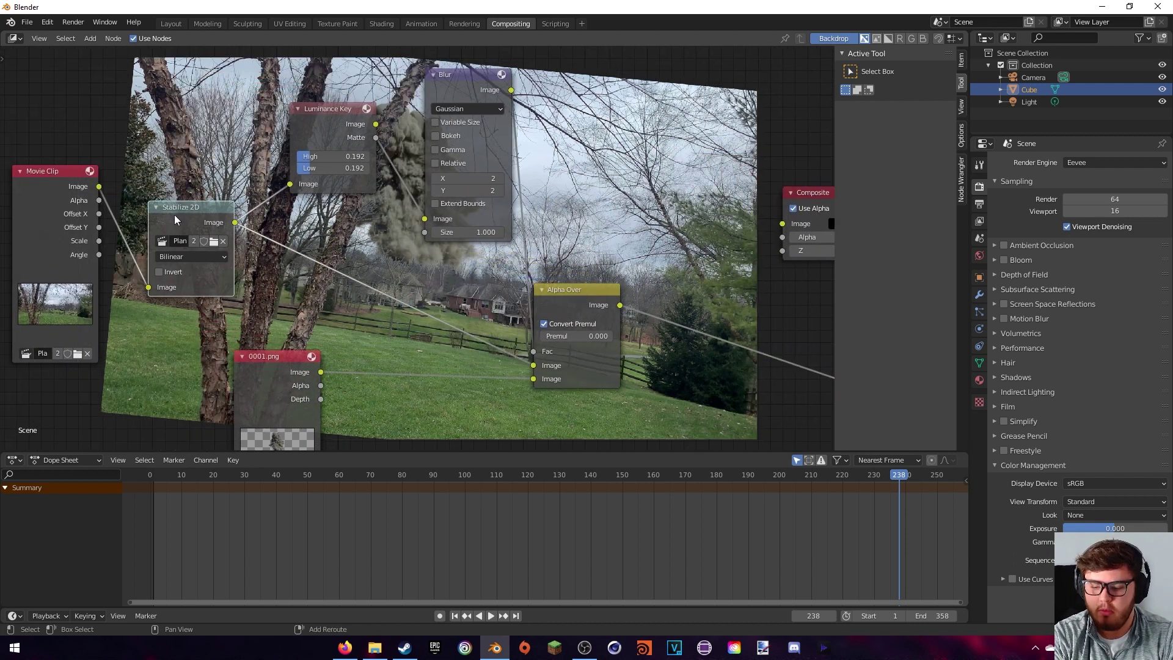
pyautogui.hotkey('shift', 'd')
pyautogui.click(715, 315)
pyautogui.moveTo(666, 277); pyautogui.dragTo(576, 235, button='middle')
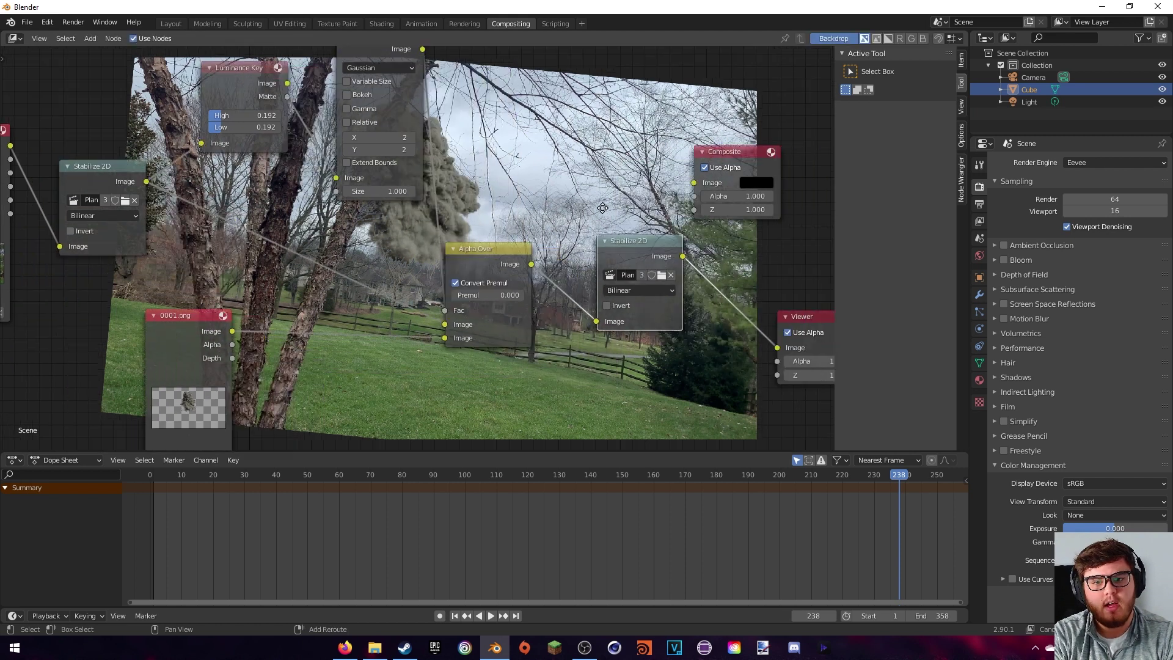
pyautogui.click(607, 306)
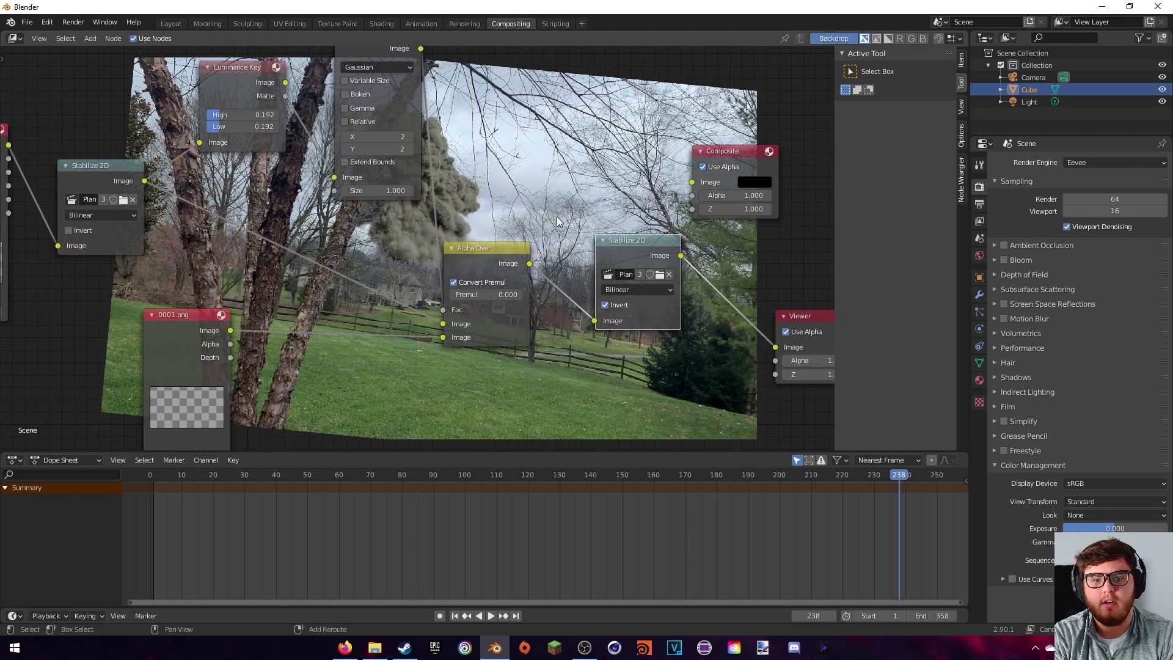
pyautogui.moveTo(557, 216); pyautogui.dragTo(616, 249, button='middle')
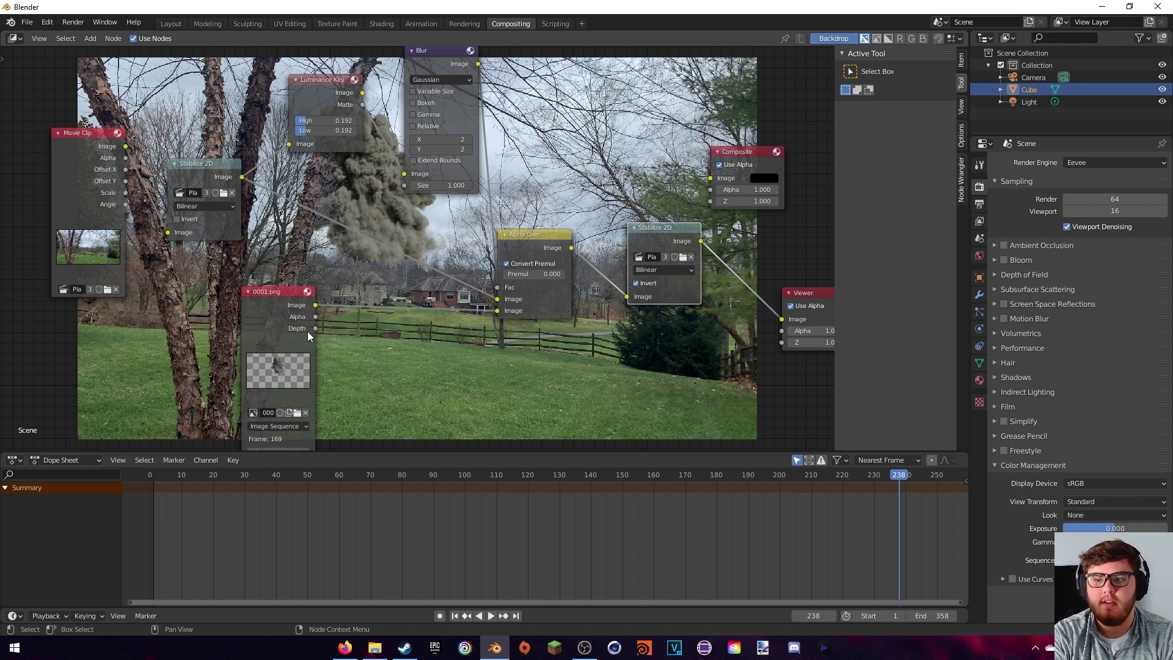
# Move the 0001.png node aside from the Alpha Over node and add two empty Image nodes below it
pyautogui.moveTo(276, 317); pyautogui.dragTo(184, 326)
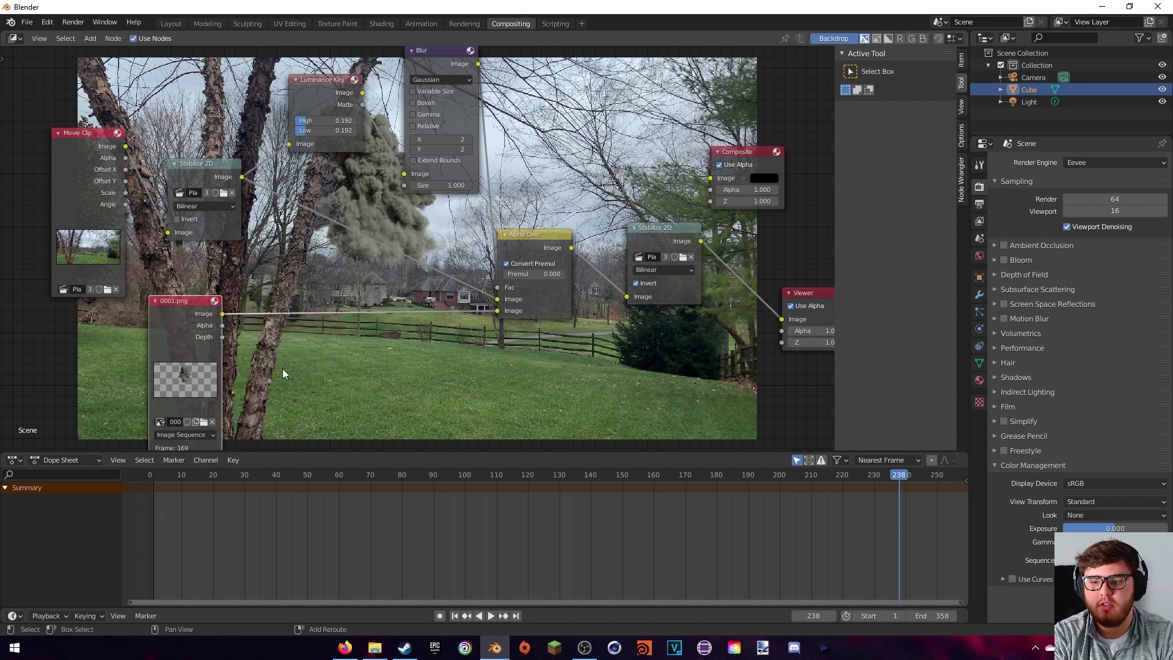
pyautogui.moveTo(283, 372); pyautogui.dragTo(328, 215, button='middle')
pyautogui.hotkey('shift', 'a')
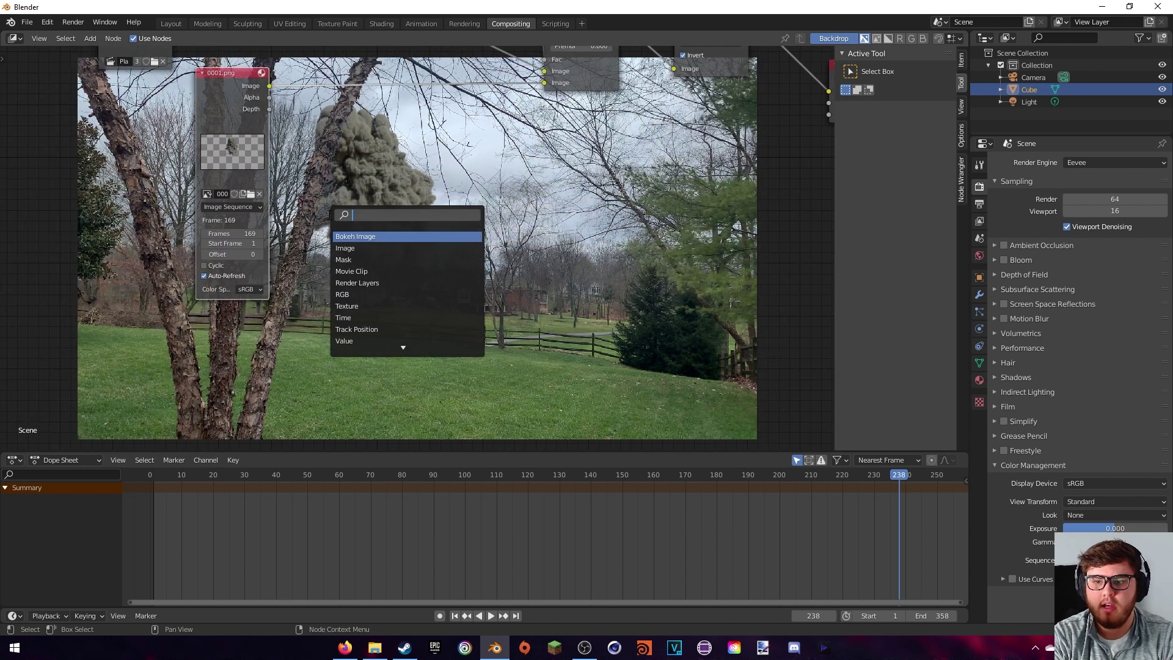
pyautogui.write('image')
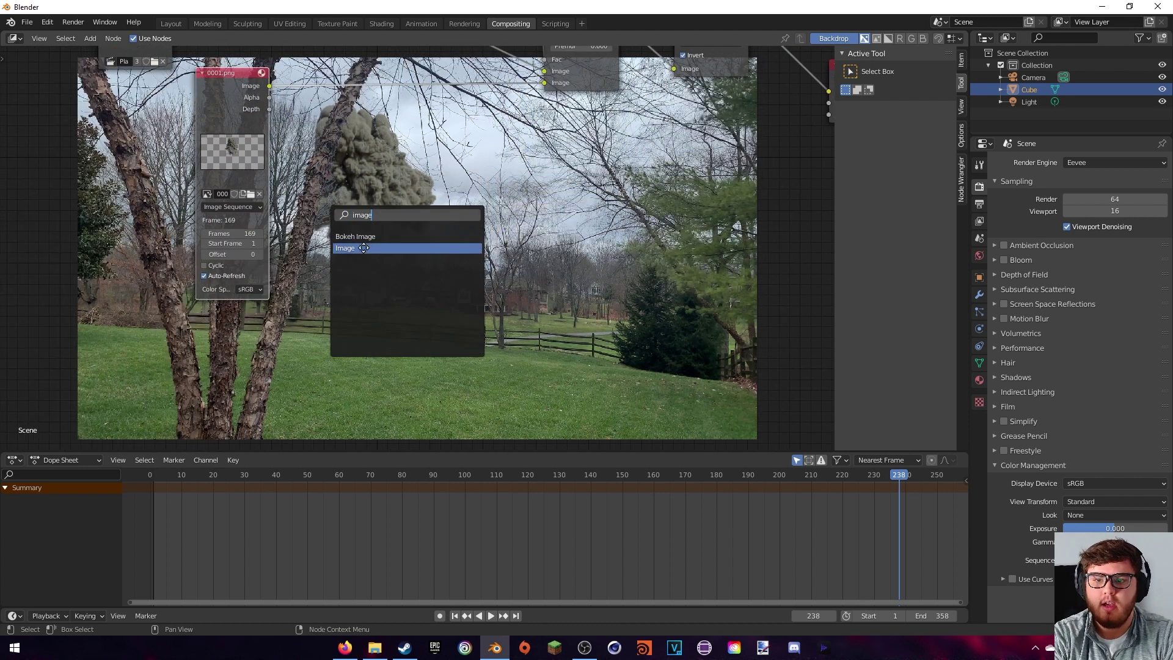
pyautogui.click(360, 248)
pyautogui.click(270, 349)
pyautogui.moveTo(270, 348); pyautogui.dragTo(320, 208, button='middle')
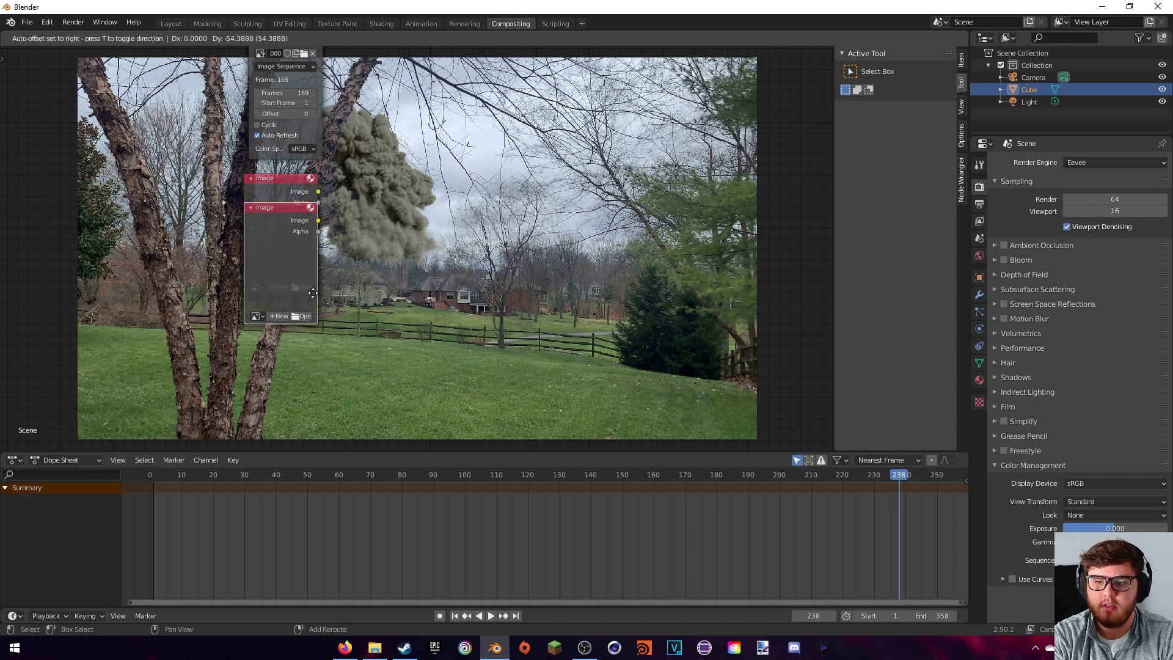
pyautogui.moveTo(598, 120); pyautogui.dragTo(652, 225, button='middle')
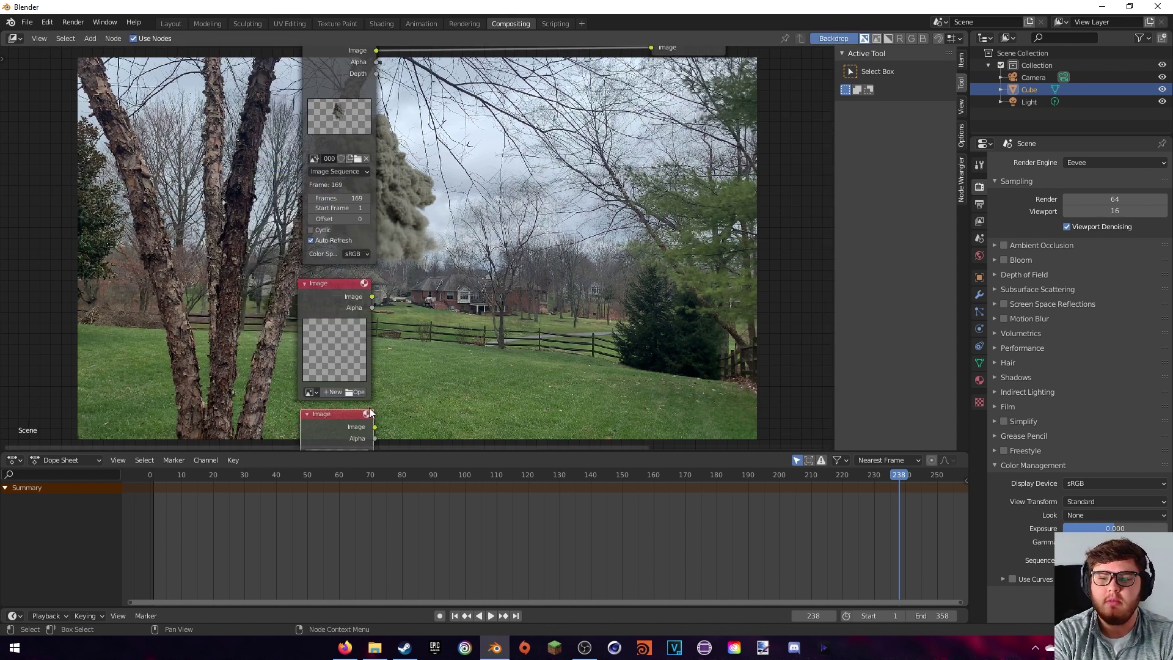
# Load all the PNG frames from A:\Blender Tutorials\Airplanes\Explosion 2 into the upper empty Image node
pyautogui.click(355, 392)
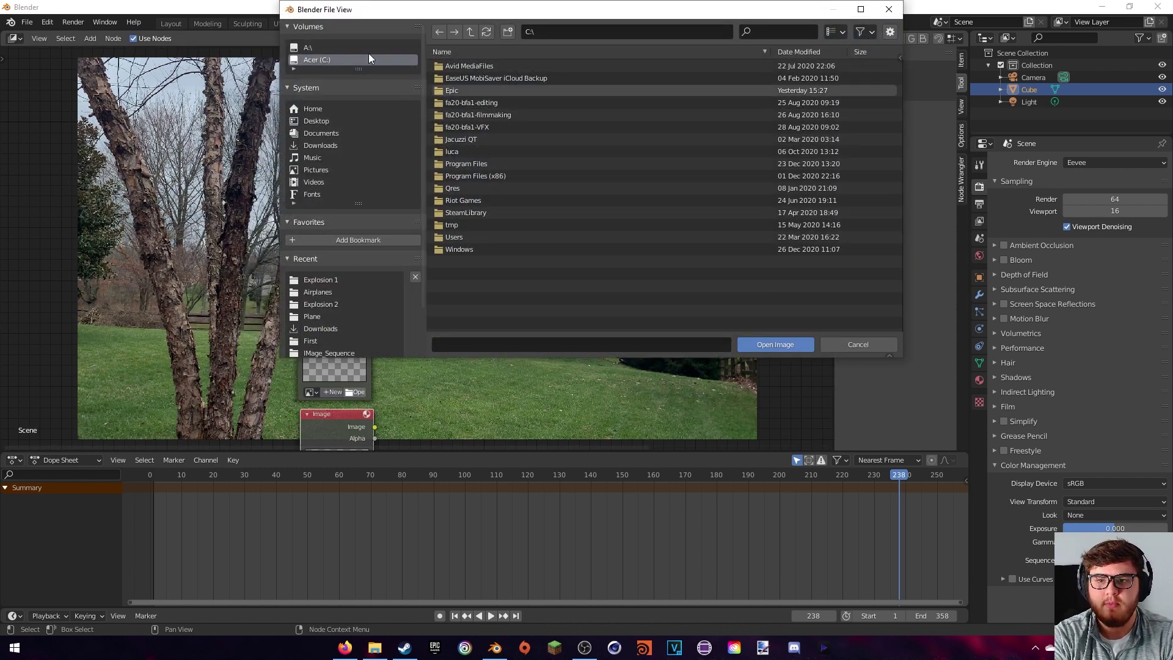
pyautogui.click(310, 47)
pyautogui.doubleClick(486, 115)
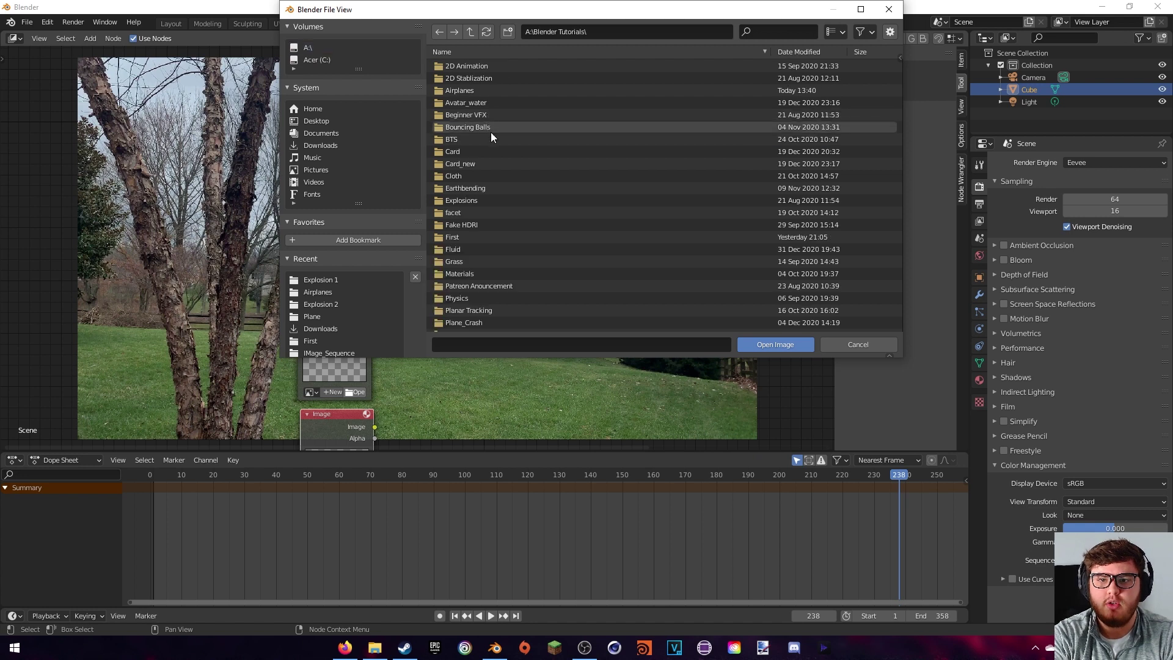
pyautogui.doubleClick(493, 194)
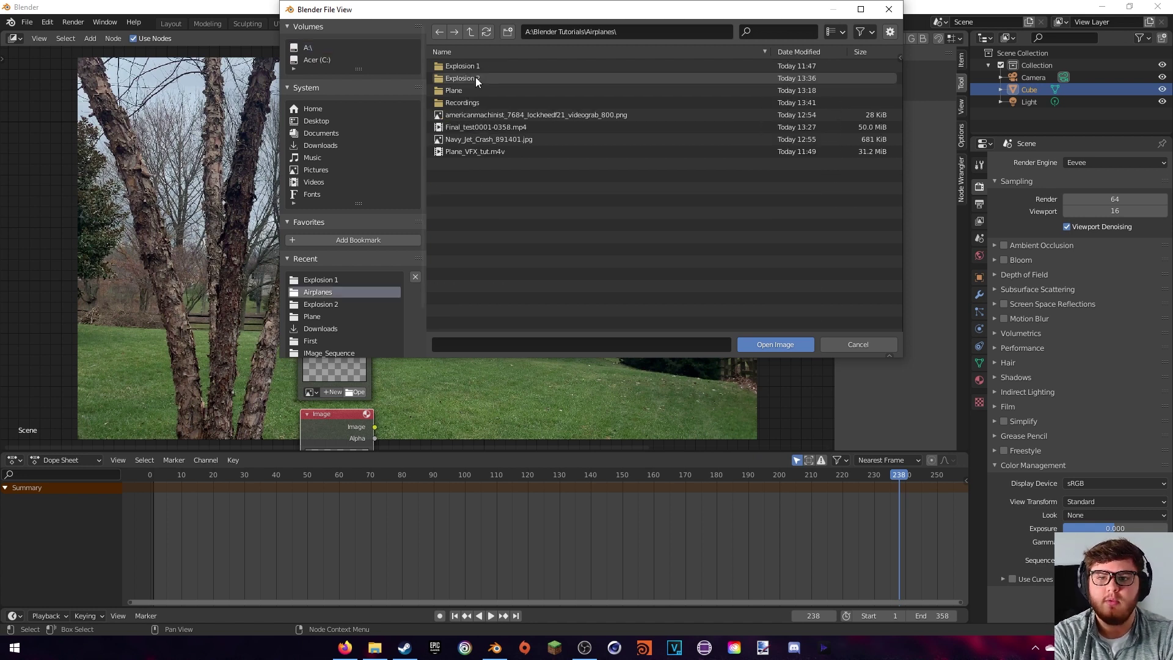
pyautogui.doubleClick(475, 77)
pyautogui.press('a')
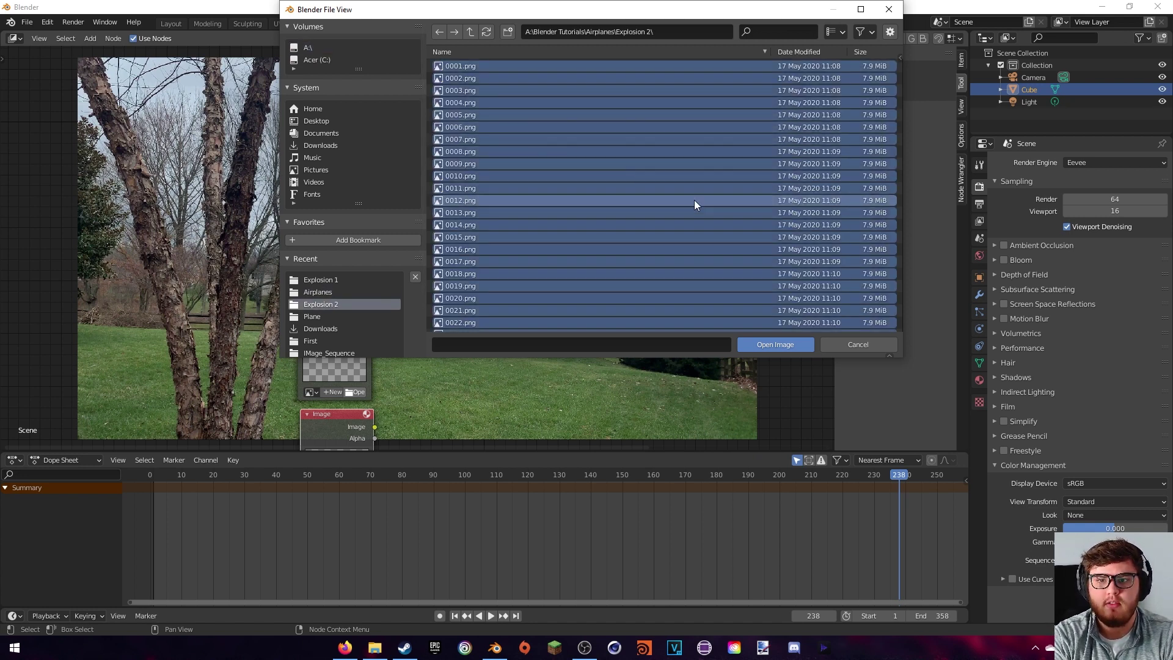
pyautogui.click(775, 345)
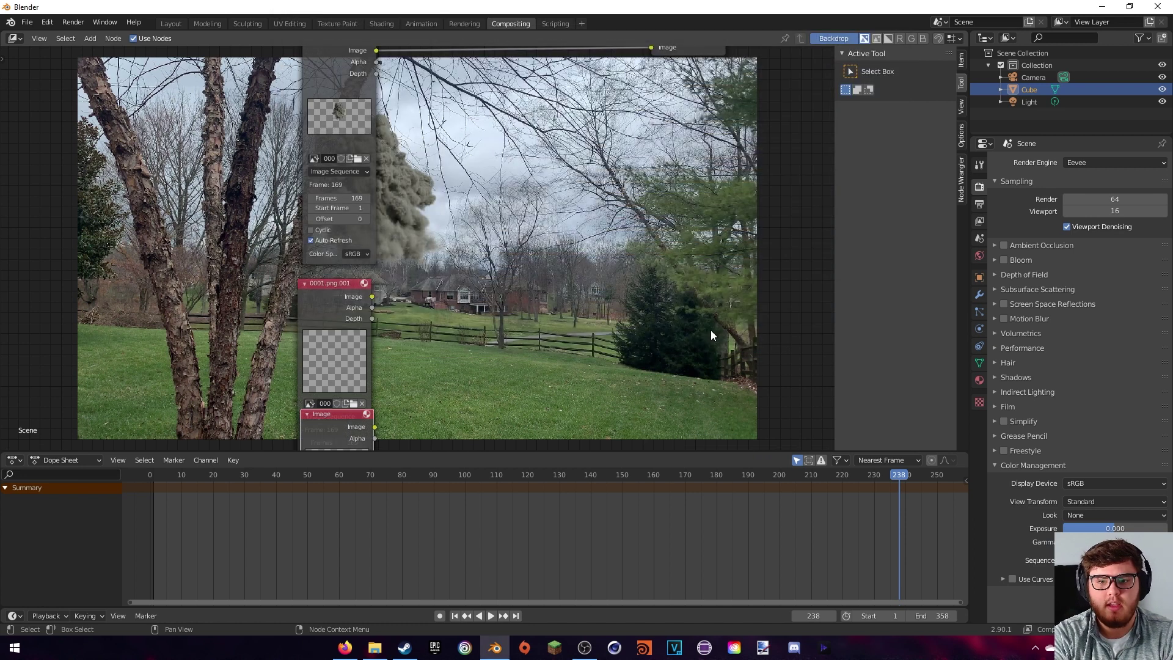
# Lower the remaining empty Image node to clear the one above and load all PNG frames from the Airplanes\Plane folder into it
pyautogui.moveTo(510, 284); pyautogui.dragTo(550, 49, button='middle')
pyautogui.moveTo(372, 193); pyautogui.dragTo(372, 295)
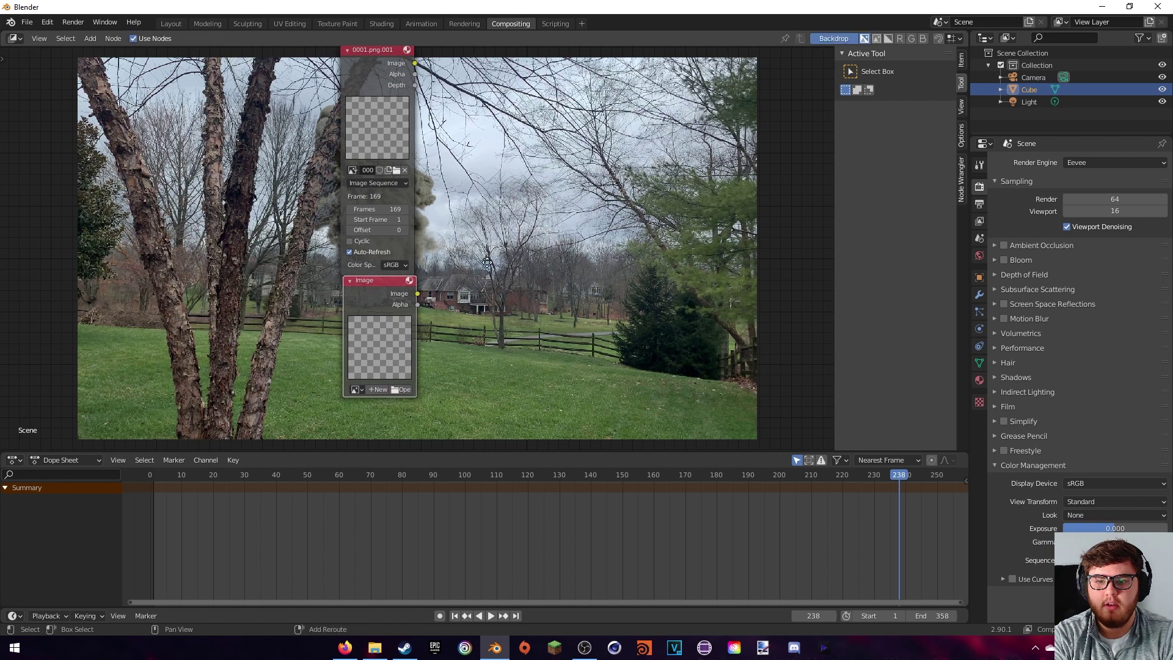
pyautogui.click(406, 315)
pyautogui.click(329, 50)
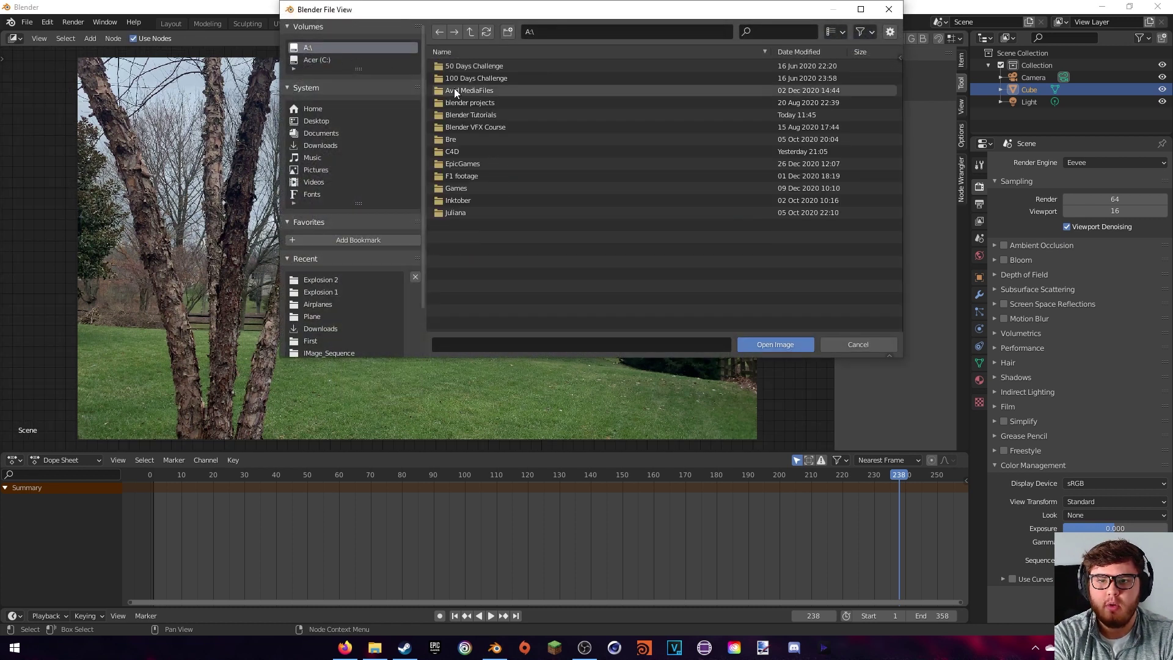
pyautogui.click(473, 115)
pyautogui.doubleClick(471, 111)
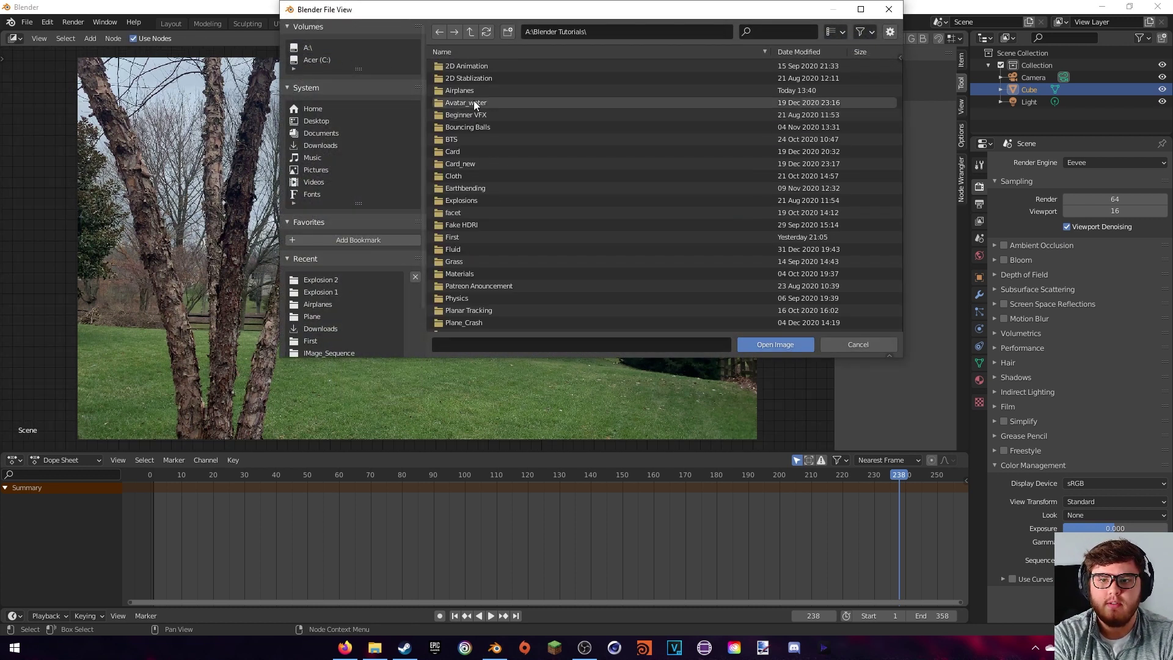
pyautogui.doubleClick(472, 92)
pyautogui.doubleClick(464, 91)
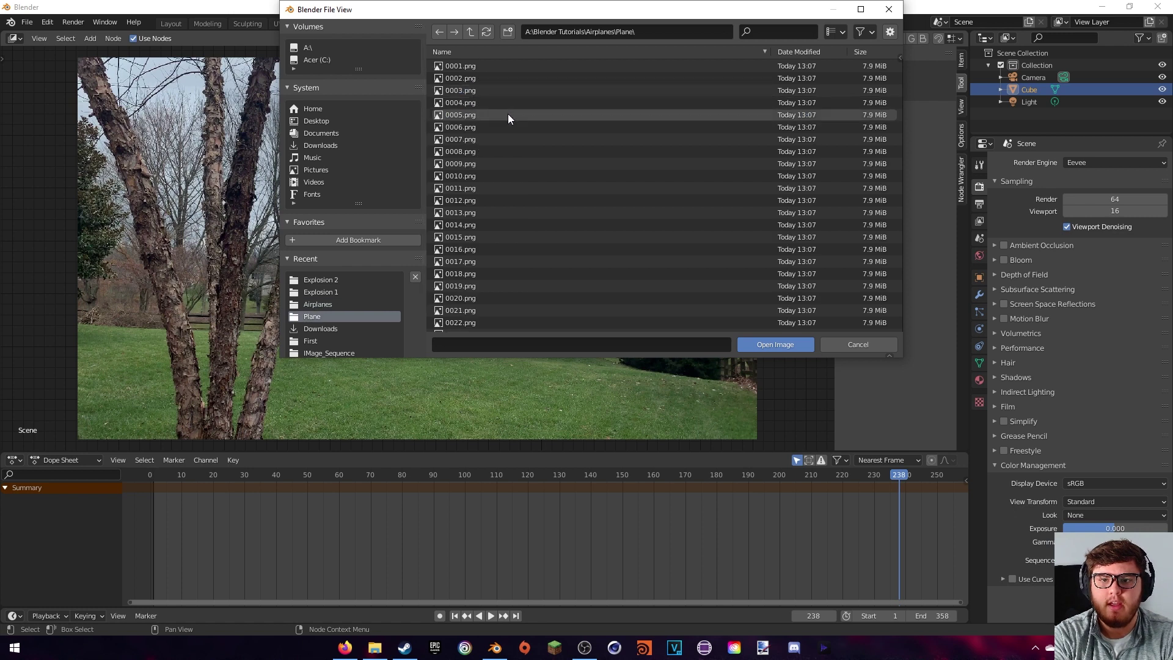
pyautogui.press('a')
pyautogui.click(775, 344)
# Set the start frame of the first explosion sequence, 0001.png, to 200
pyautogui.moveTo(549, 64); pyautogui.dragTo(465, 204, button='middle')
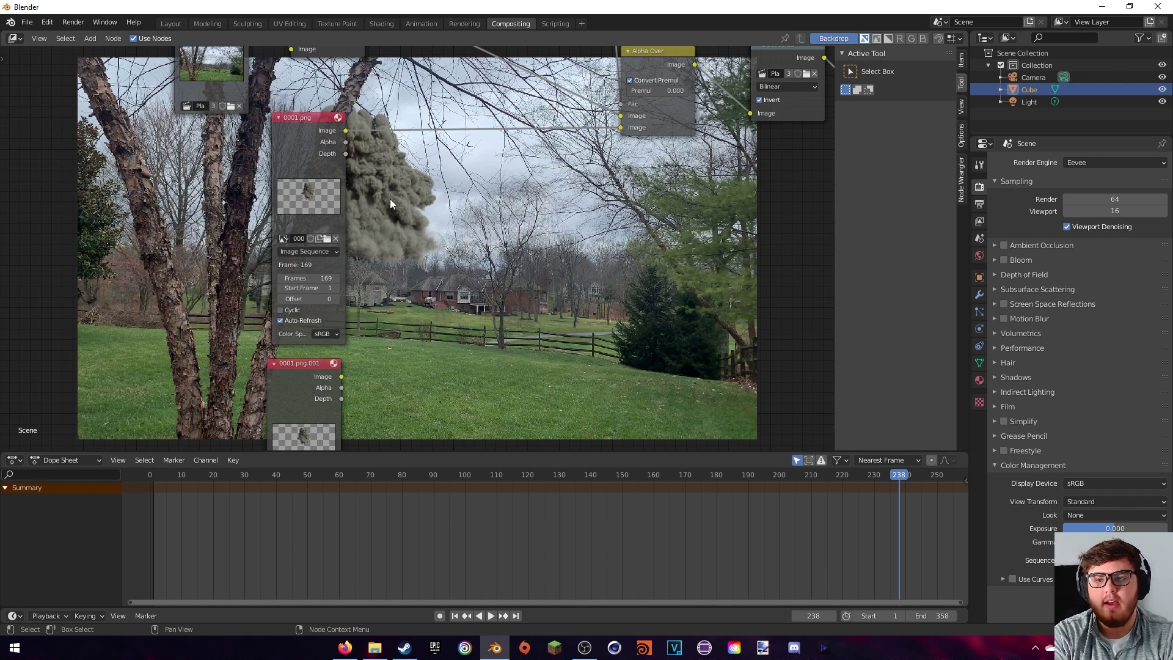
pyautogui.click(312, 287)
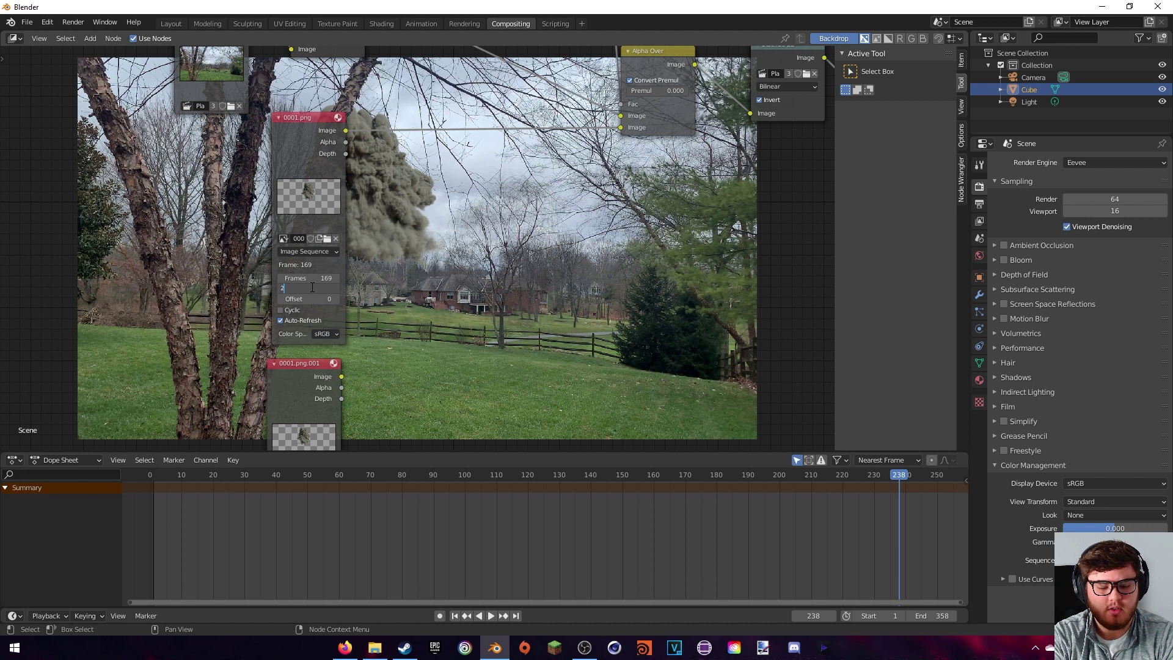
pyautogui.write('200')
pyautogui.press('Return')
pyautogui.scroll(2, 339, 298)
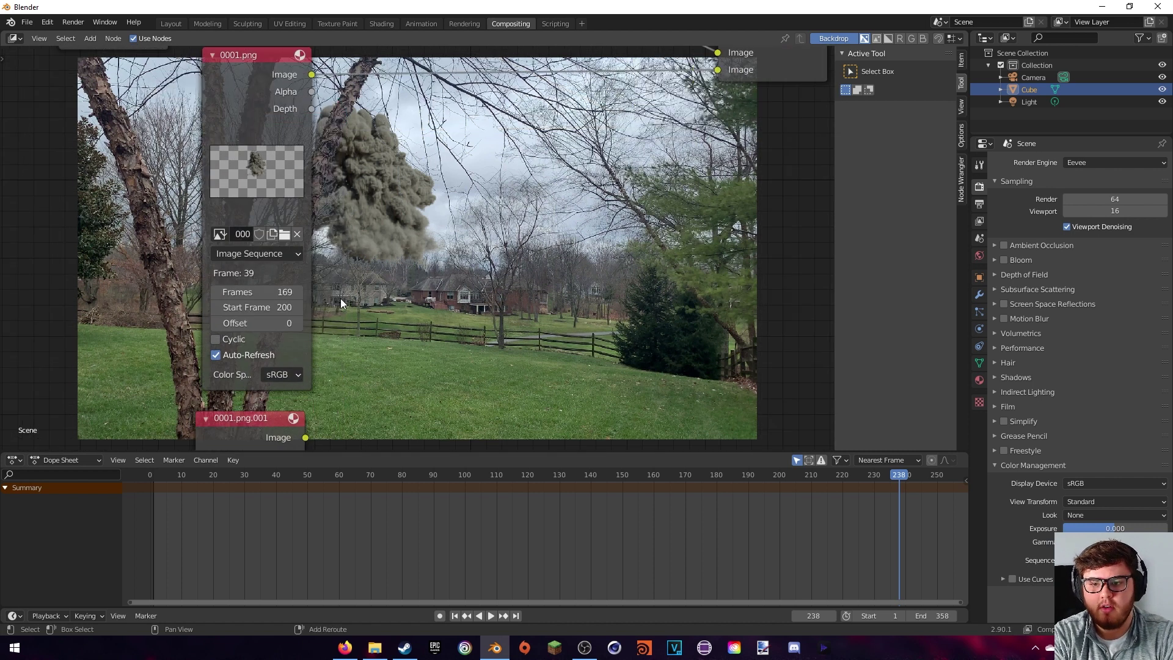
pyautogui.moveTo(339, 298); pyautogui.dragTo(443, 341, button='middle')
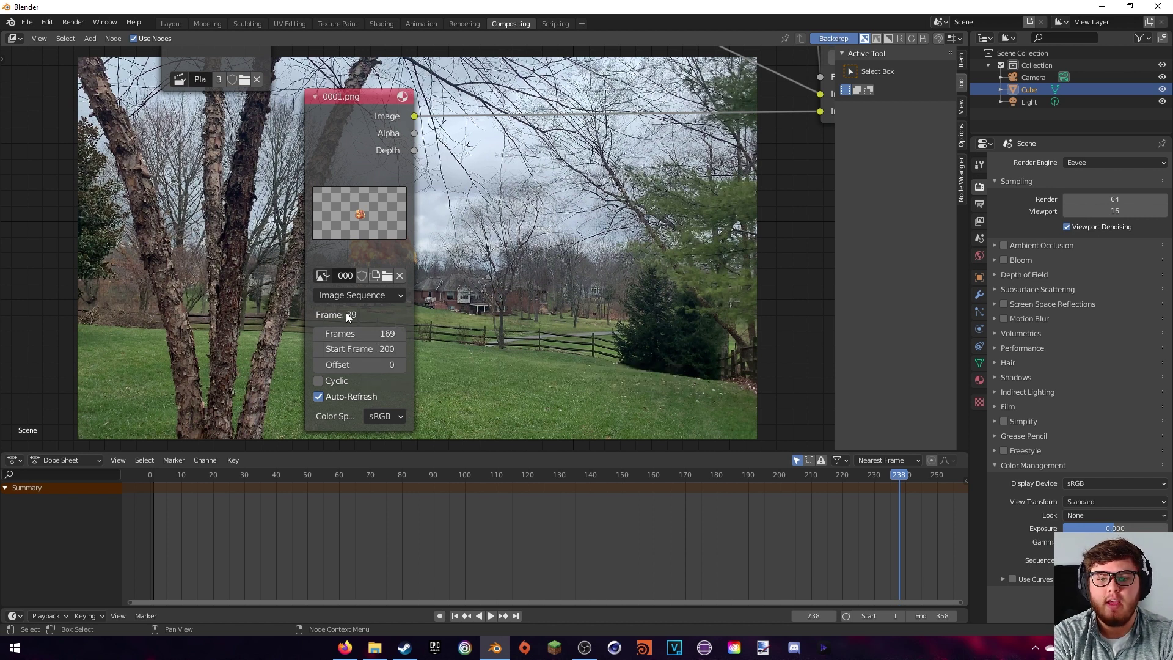
# Set the start frame of the second explosion sequence, 0001.png.001, to 250
pyautogui.keyDown('shift'); pyautogui.moveTo(417, 371); pyautogui.dragTo(438, 105, button='middle'); pyautogui.keyUp('shift')
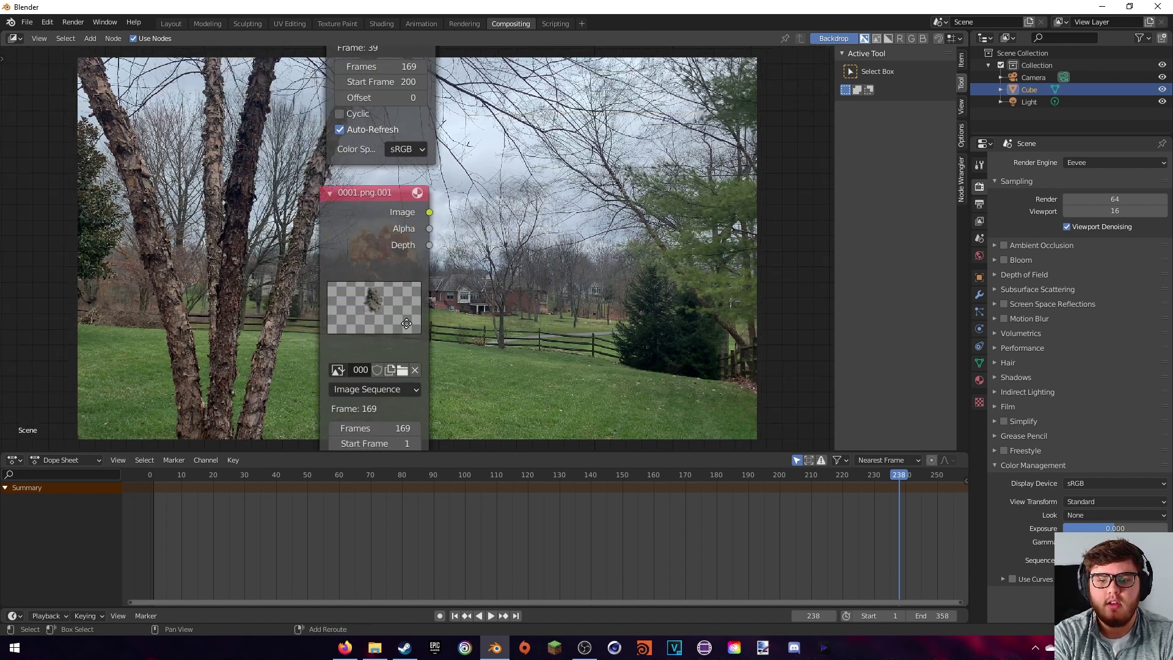
pyautogui.moveTo(411, 374); pyautogui.dragTo(423, 223, button='middle')
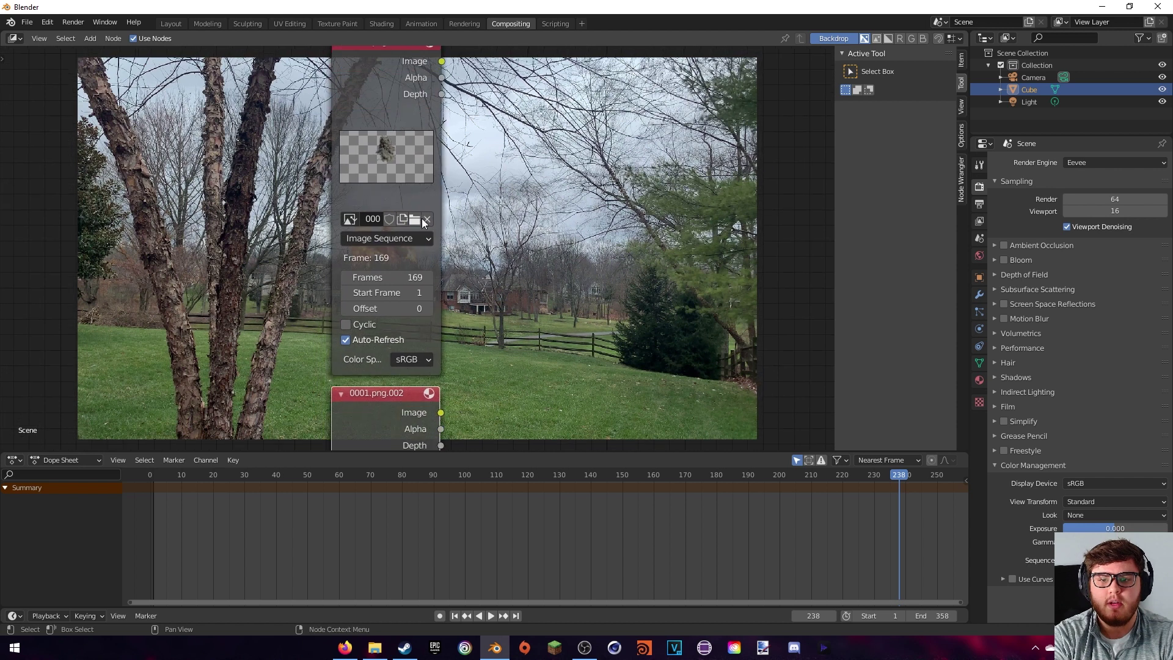
pyautogui.click(402, 292)
pyautogui.write('25')
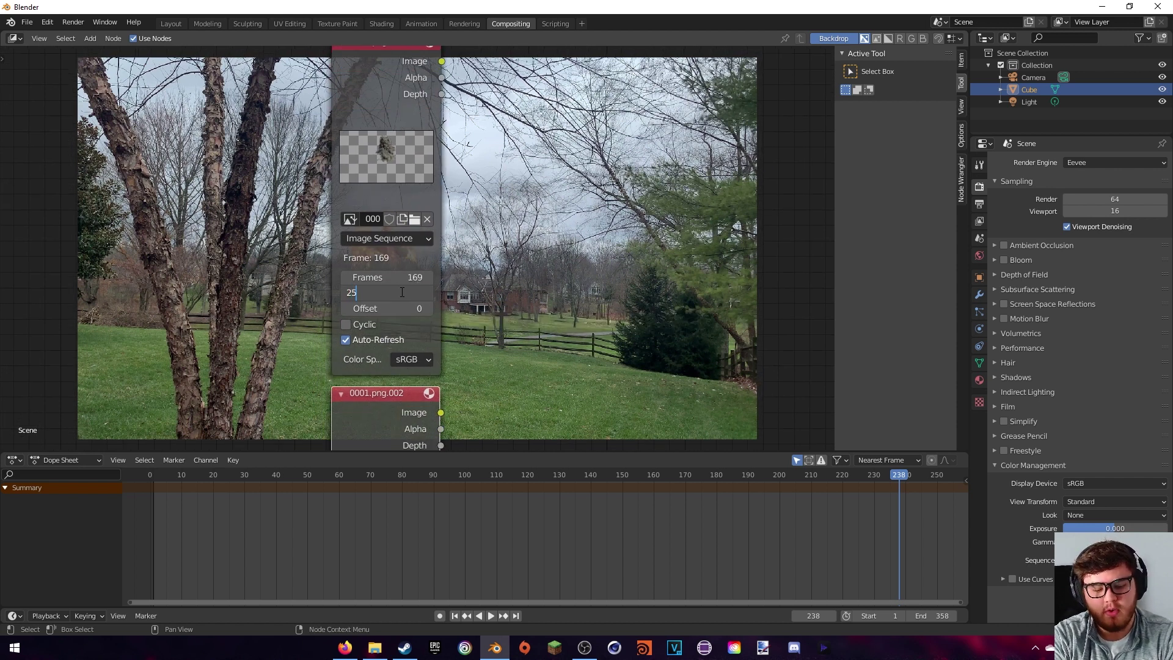
pyautogui.write('0')
pyautogui.press('Return')
# Set the start frame of the plane sequence, 0001.png.002, to 50
pyautogui.moveTo(478, 296); pyautogui.dragTo(519, 369, button='middle')
pyautogui.moveTo(468, 309); pyautogui.dragTo(479, 329, button='middle')
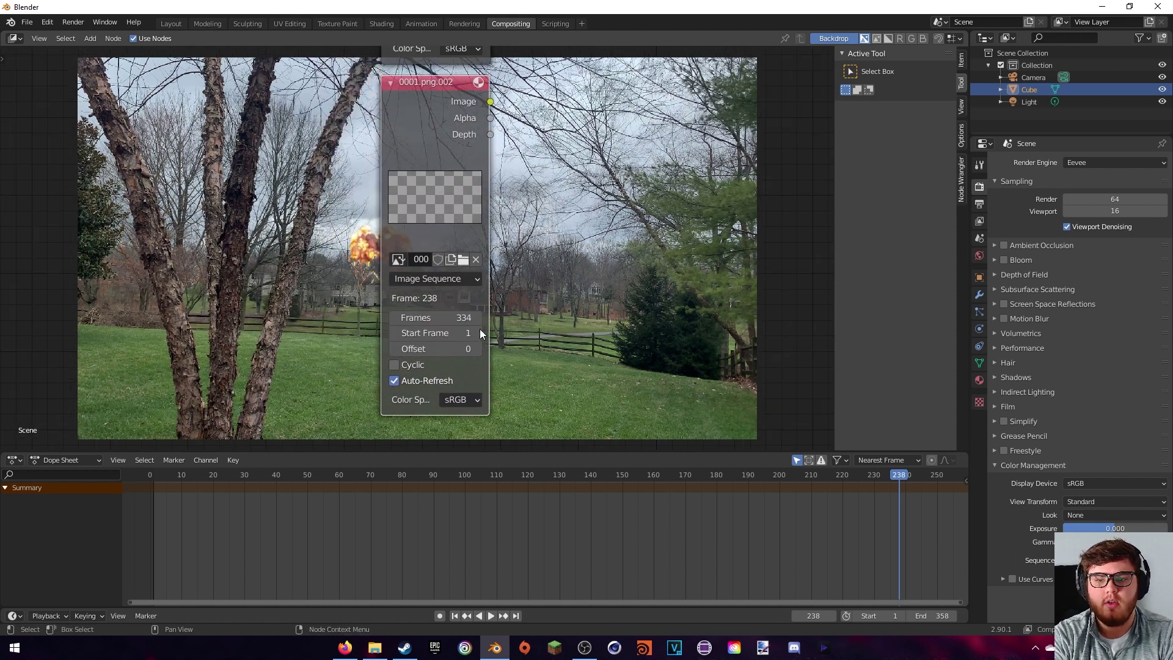
pyautogui.click(479, 333)
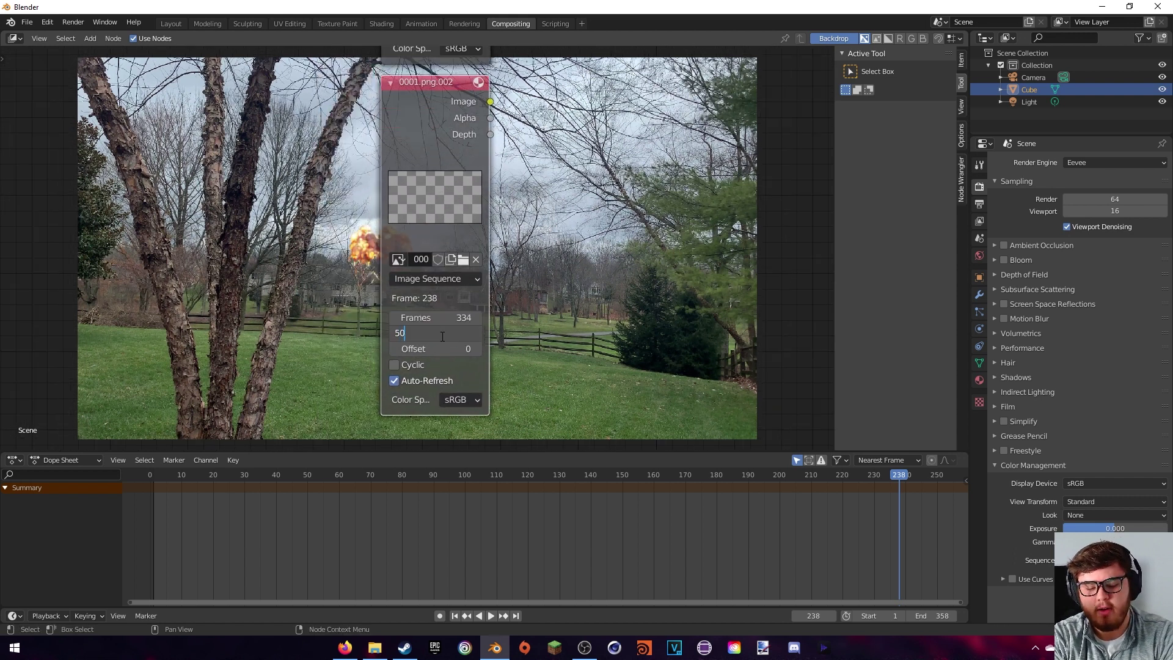
pyautogui.write('50')
pyautogui.press('Return')
# Duplicate the Alpha Over node and place the unconnected copy between the explosion image nodes and the original Alpha Over
pyautogui.moveTo(604, 175); pyautogui.dragTo(458, 122, button='middle')
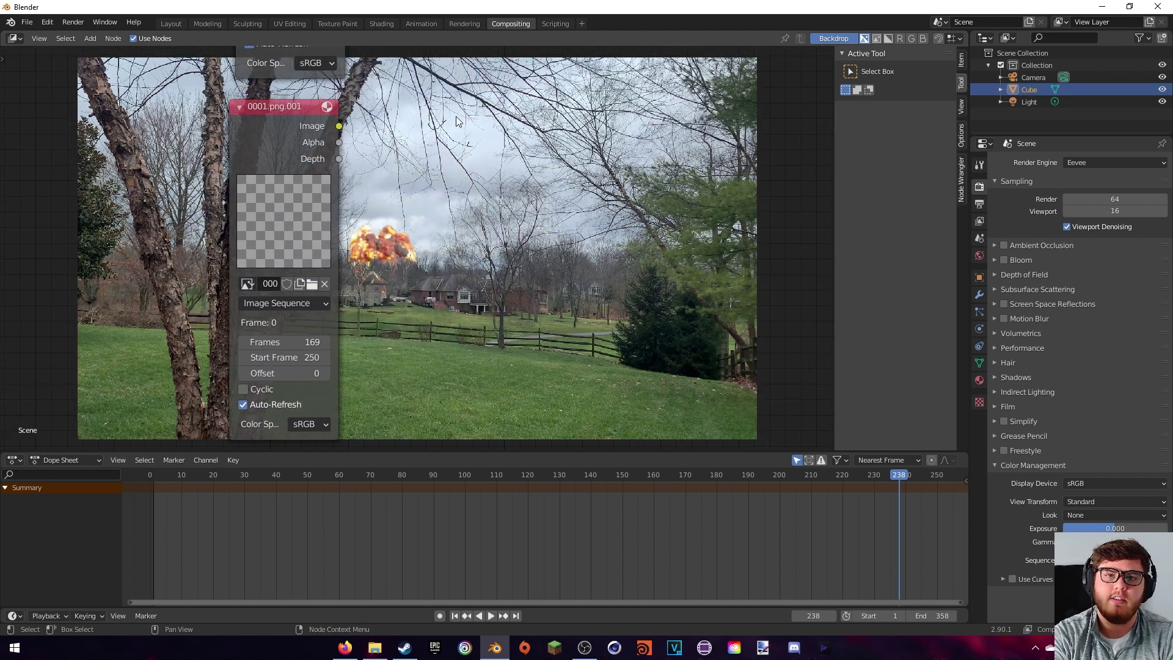
pyautogui.scroll(-5, 477, 107)
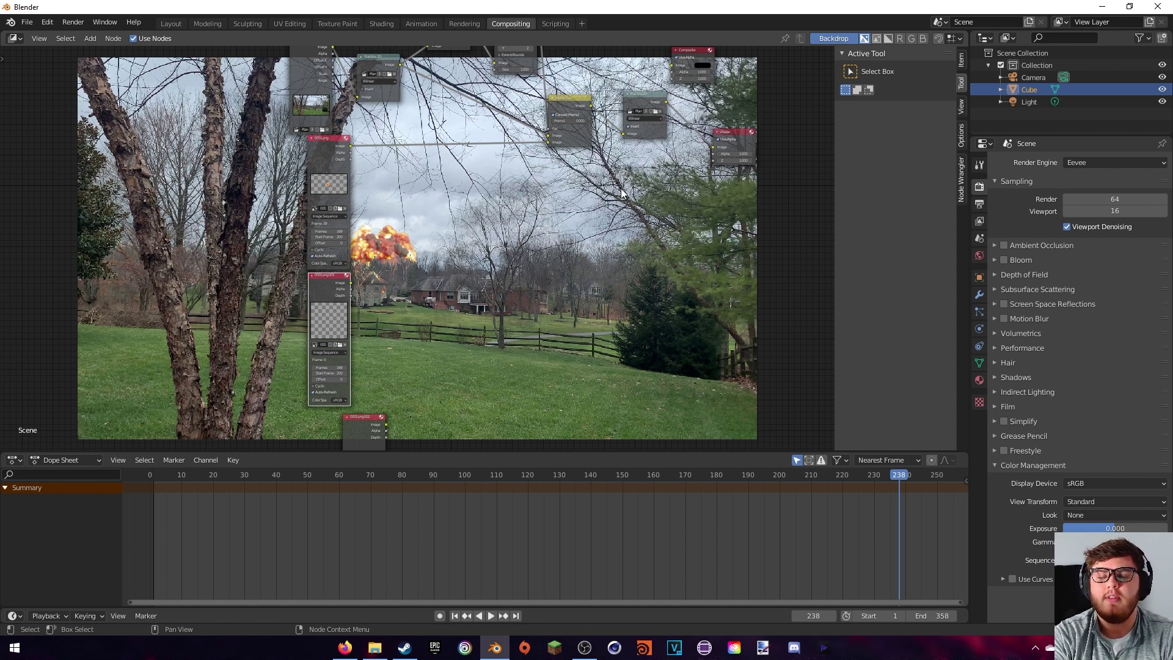
pyautogui.click(575, 105)
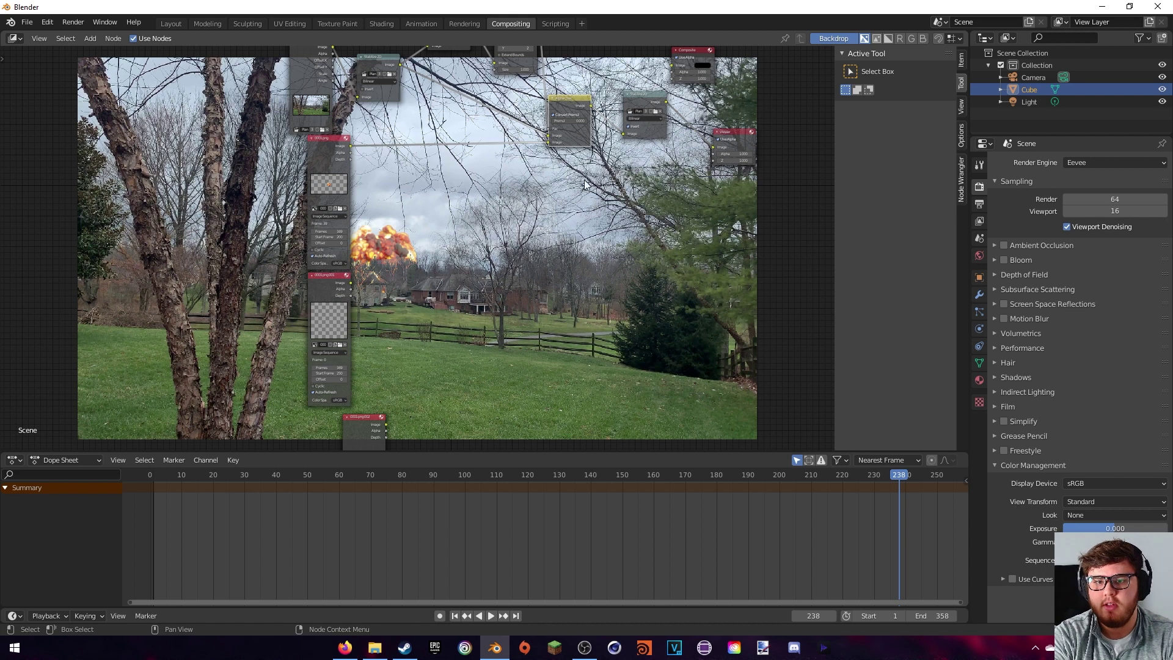
pyautogui.scroll(3, 541, 270)
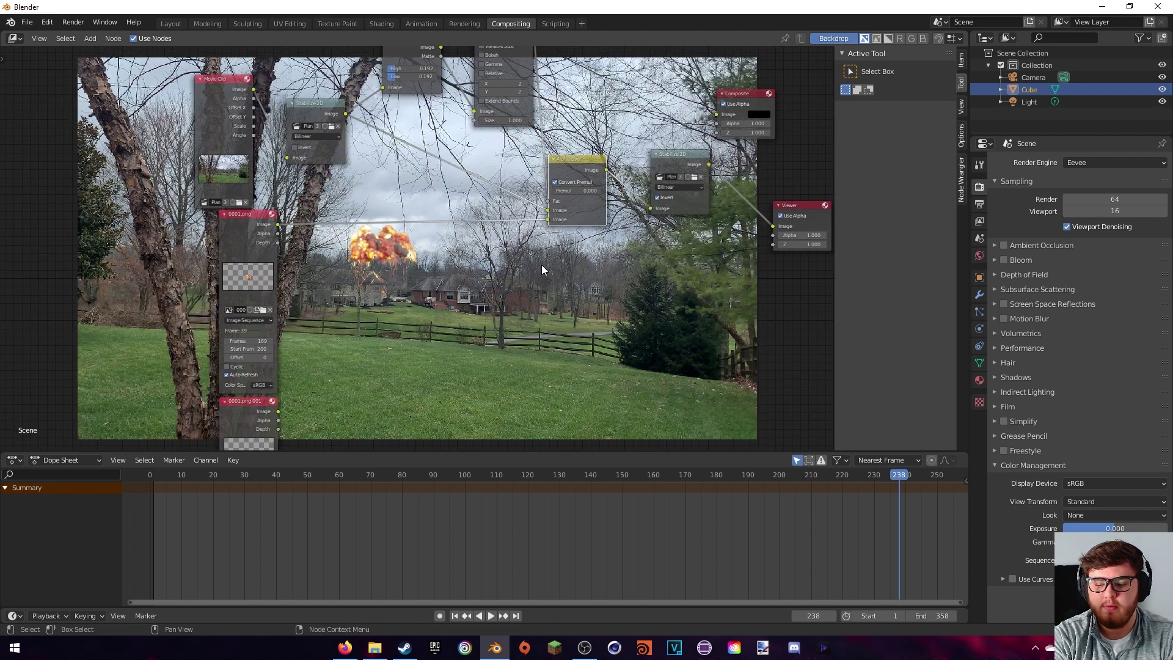
pyautogui.hotkey('shift', 'd')
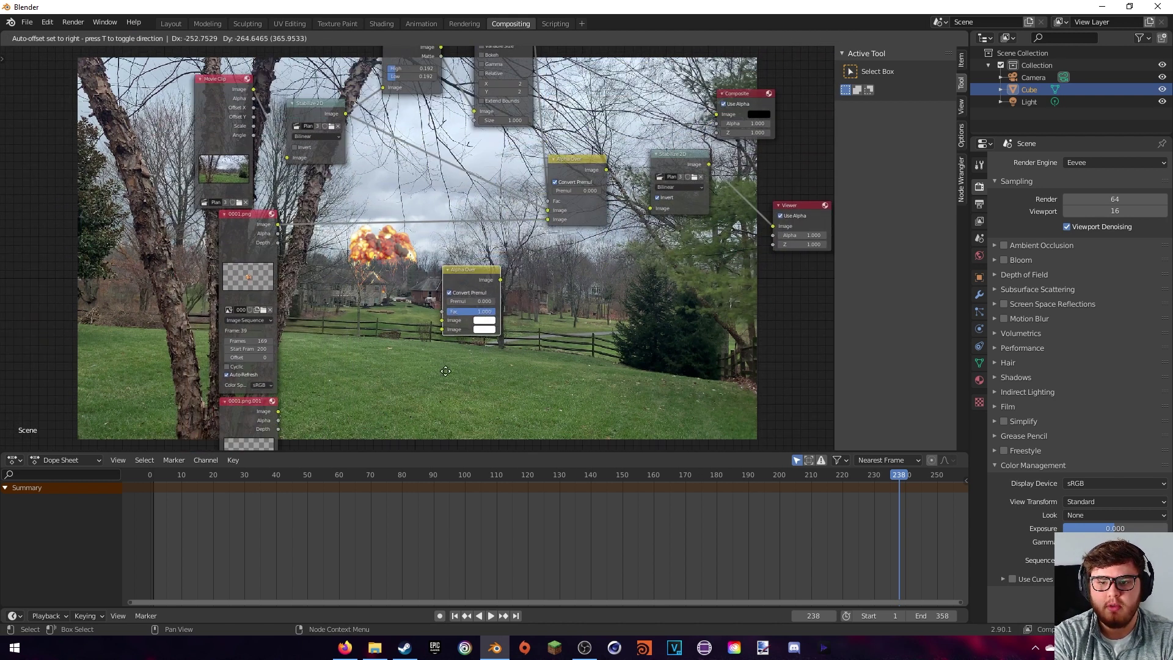
pyautogui.click(445, 399)
pyautogui.moveTo(445, 399); pyautogui.dragTo(505, 350, button='middle')
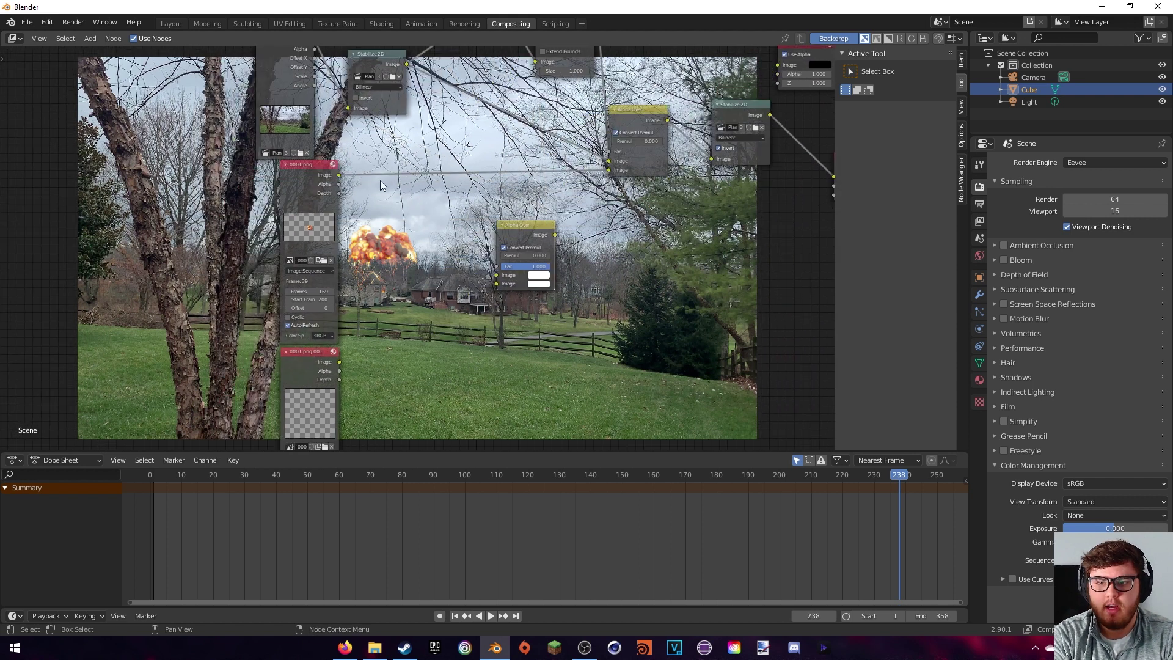
# Connect the 0001.png image output to the new Alpha Over's first Image input and the 0001.png.001 image output to its second
pyautogui.moveTo(339, 175); pyautogui.dragTo(496, 275)
pyautogui.moveTo(441, 309); pyautogui.dragTo(443, 297, button='middle')
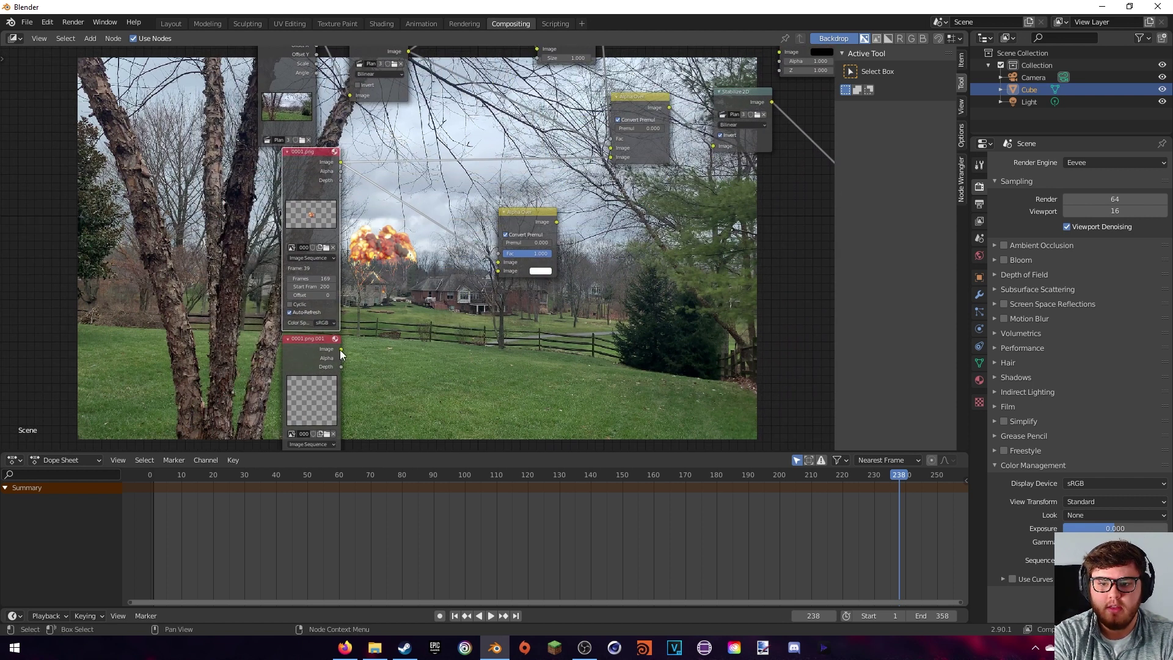
pyautogui.moveTo(339, 352); pyautogui.dragTo(499, 271)
pyautogui.moveTo(426, 189); pyautogui.dragTo(317, 246, button='middle')
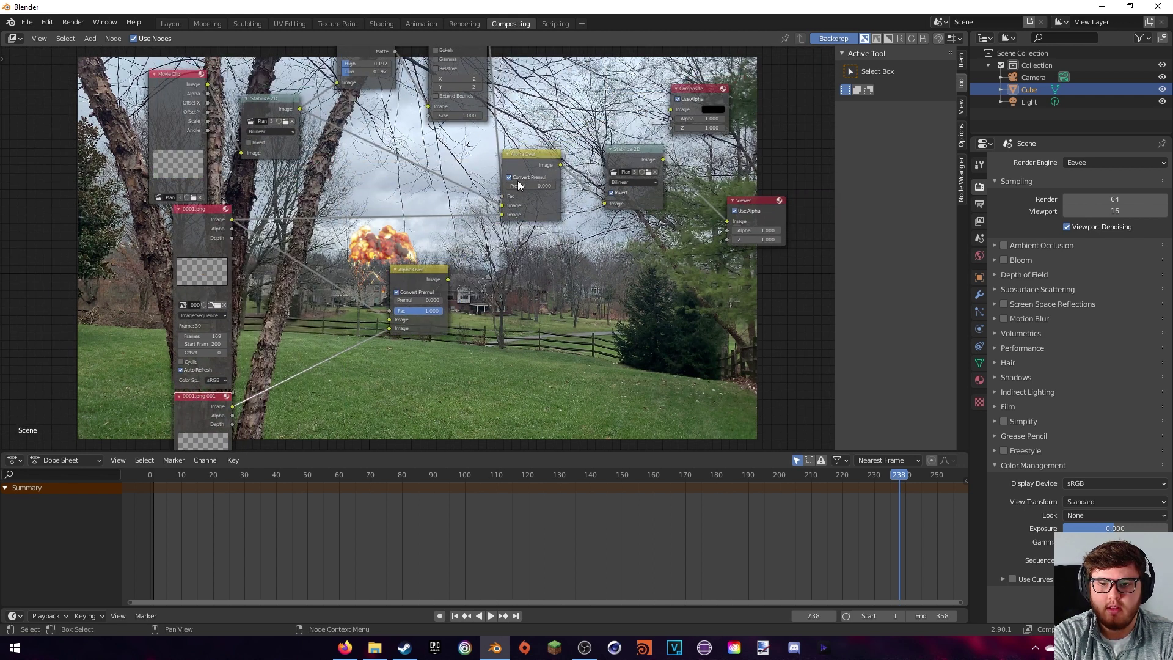
# Connect the new Alpha Over's Image output to the second Image input of the original Alpha Over
pyautogui.moveTo(449, 280); pyautogui.dragTo(502, 215)
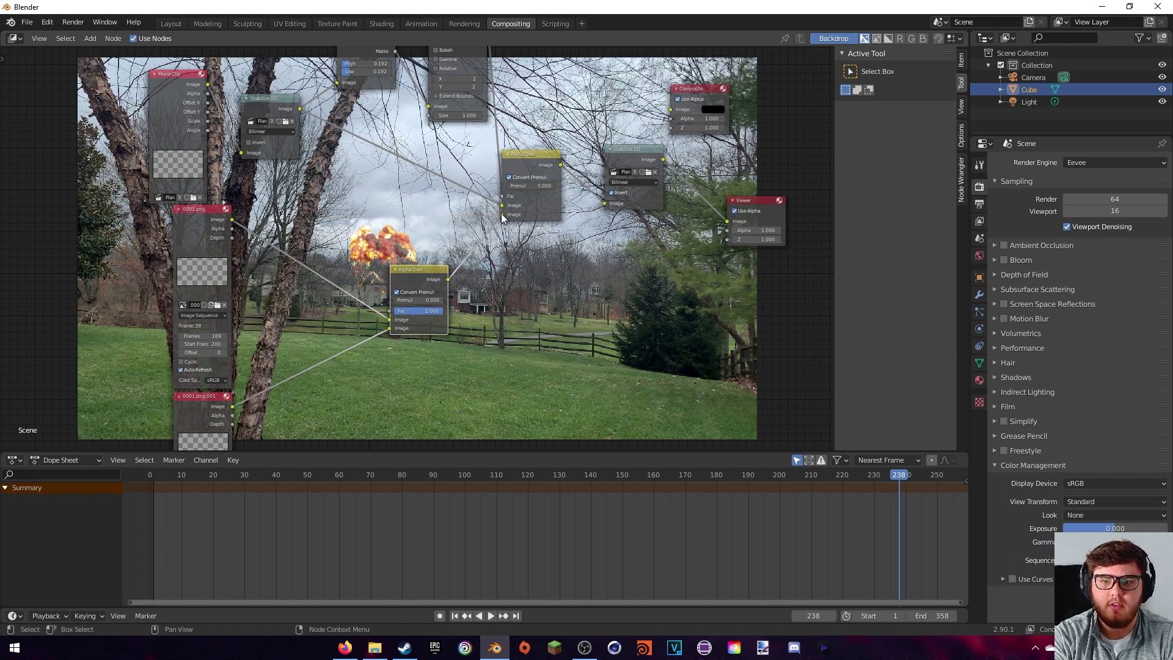
pyautogui.moveTo(489, 271); pyautogui.dragTo(568, 219, button='middle')
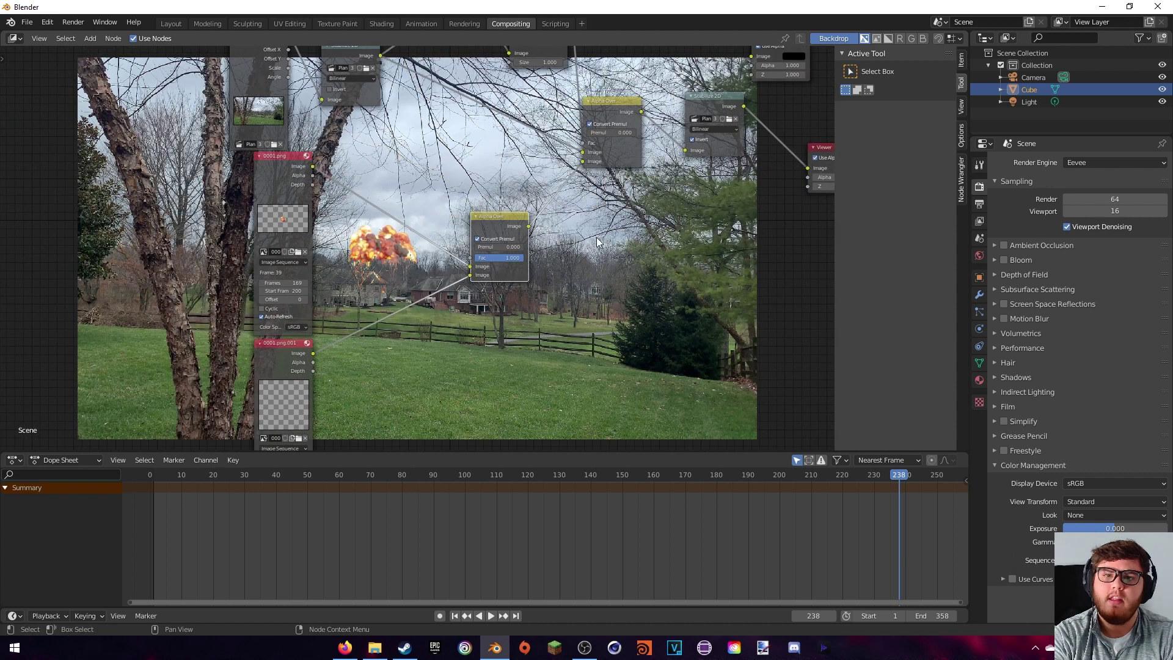
pyautogui.moveTo(337, 287); pyautogui.dragTo(404, 279, button='middle')
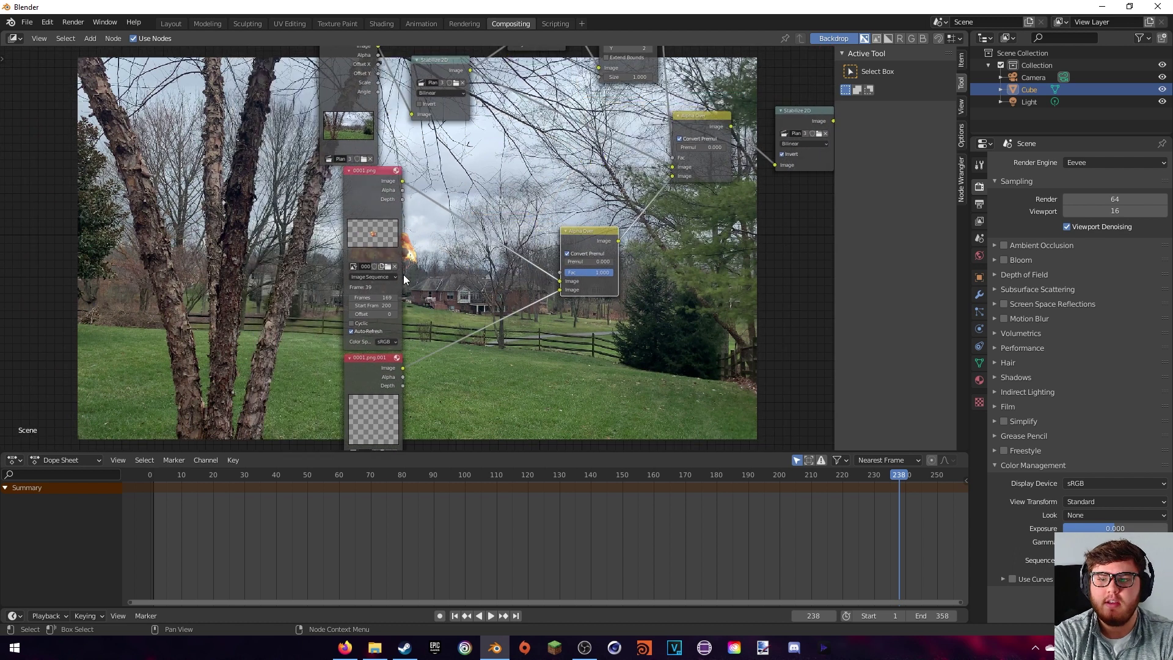
# Move the 0001.png image node further left and insert a Scale node between it and the new Alpha Over
pyautogui.moveTo(372, 213); pyautogui.dragTo(205, 244)
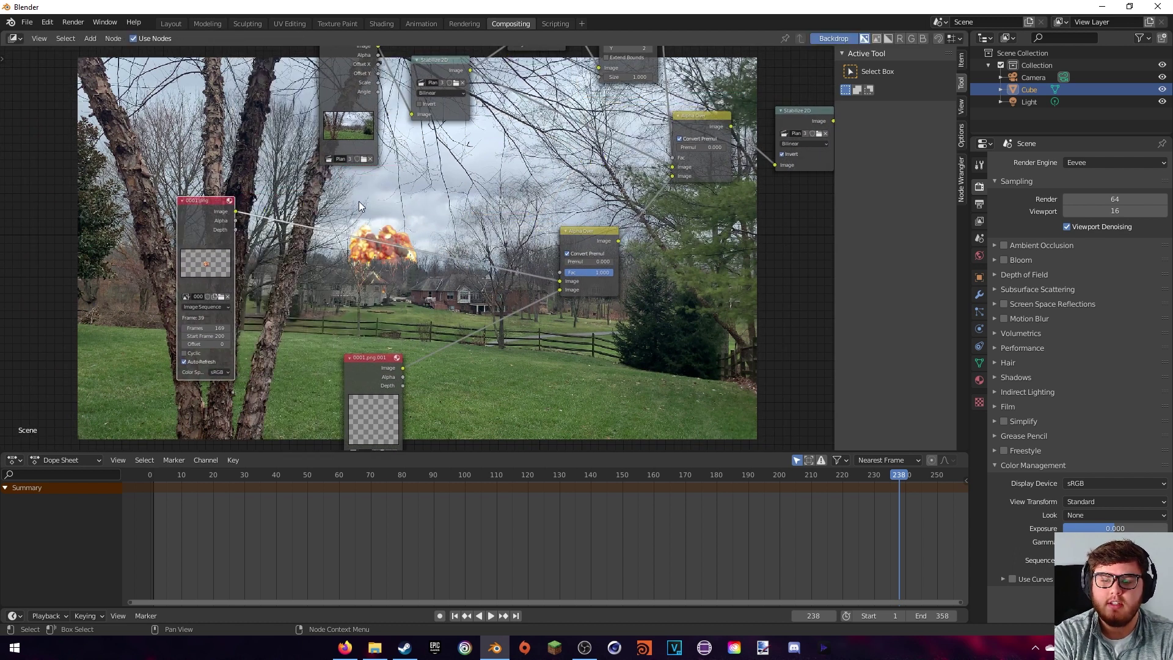
pyautogui.hotkey('shift', 'a')
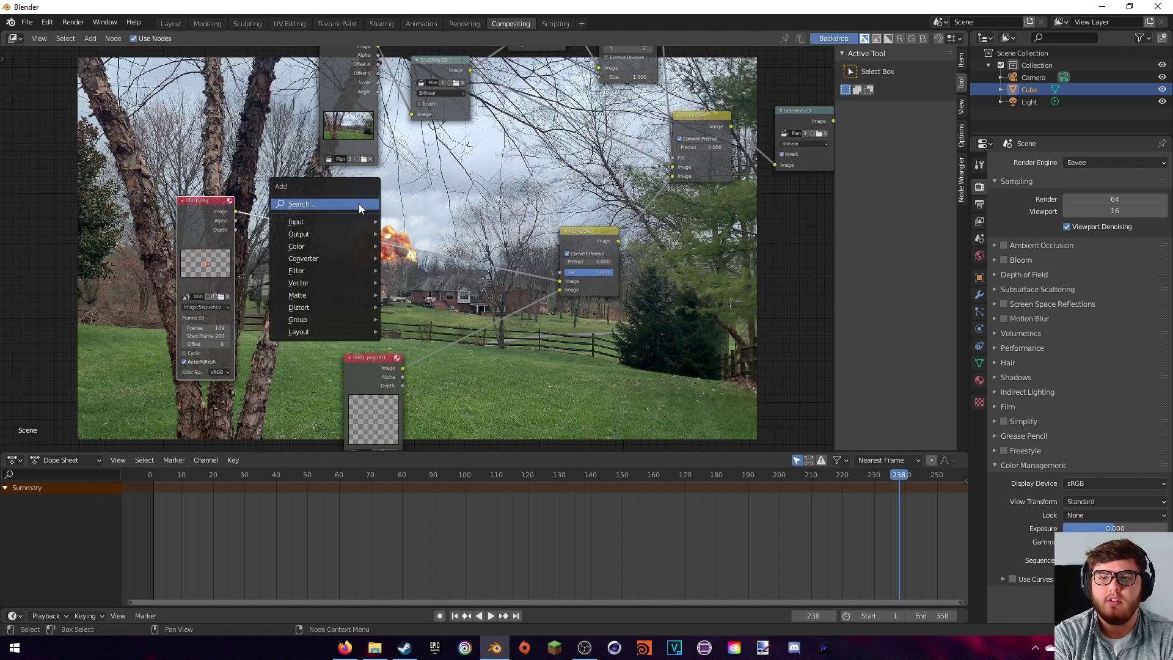
pyautogui.click(359, 205)
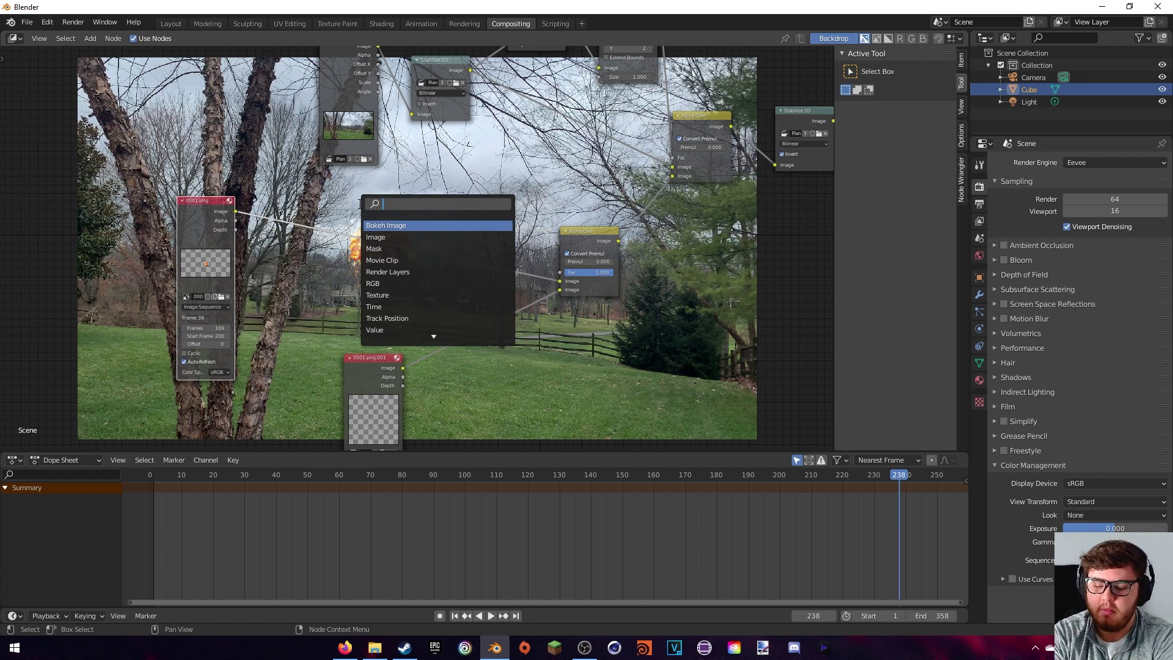
pyautogui.write('scale')
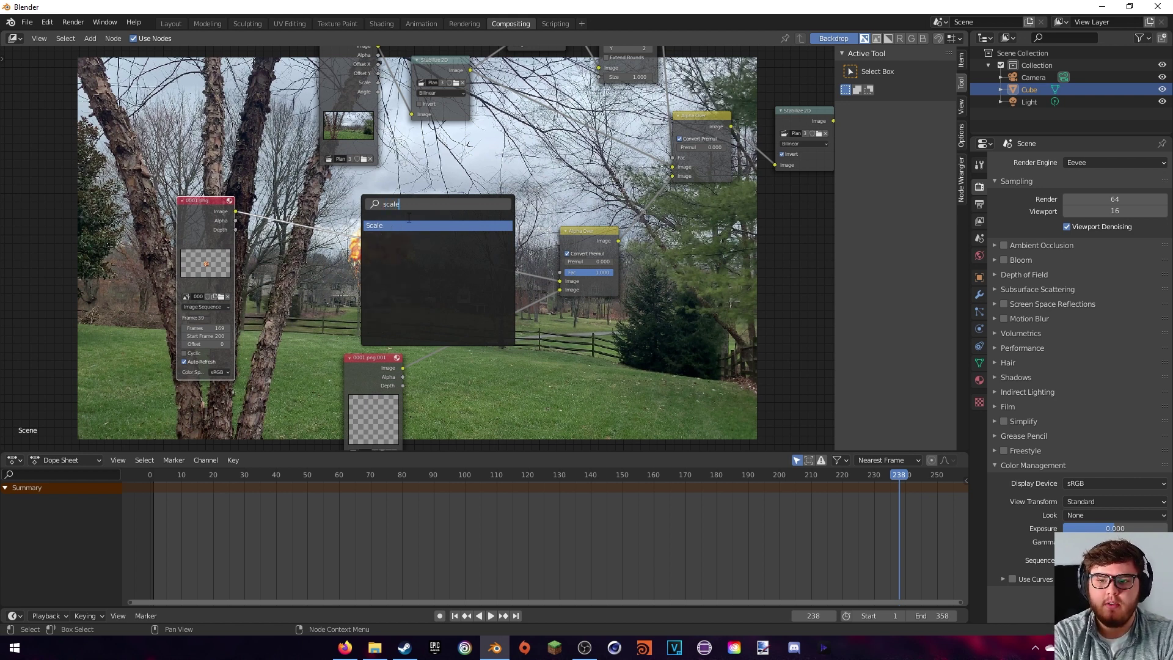
pyautogui.press('Return')
pyautogui.click(380, 285)
pyautogui.scroll(4, 380, 285)
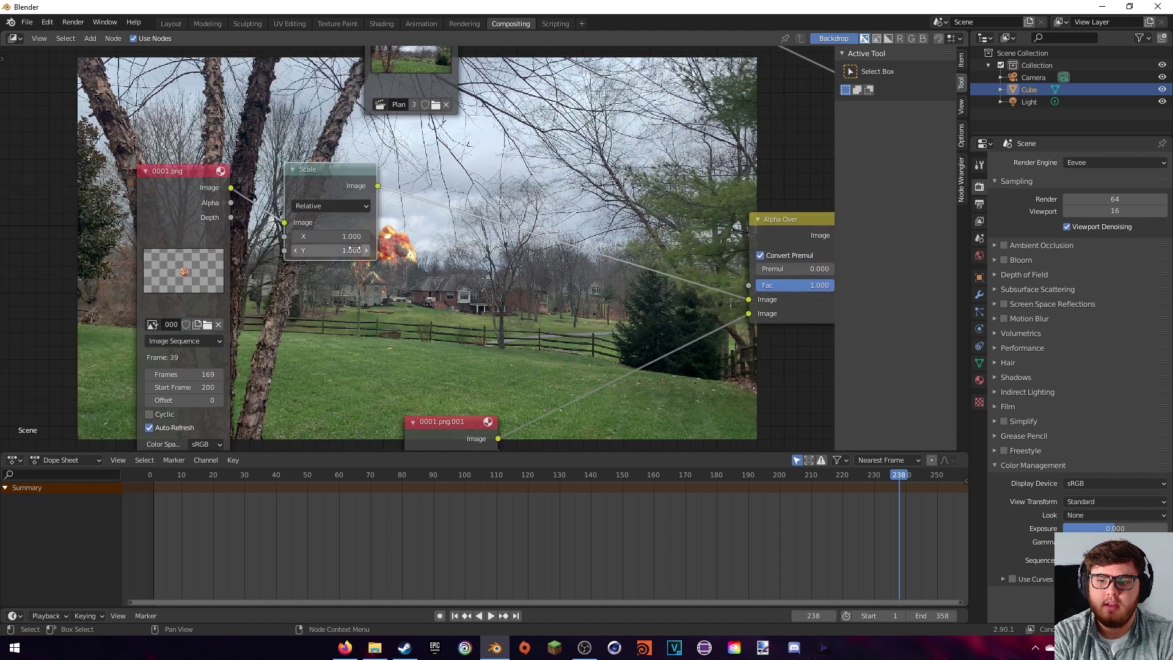
# Set the Scale node's X and Y to 0.7
pyautogui.moveTo(354, 249); pyautogui.dragTo(339, 238)
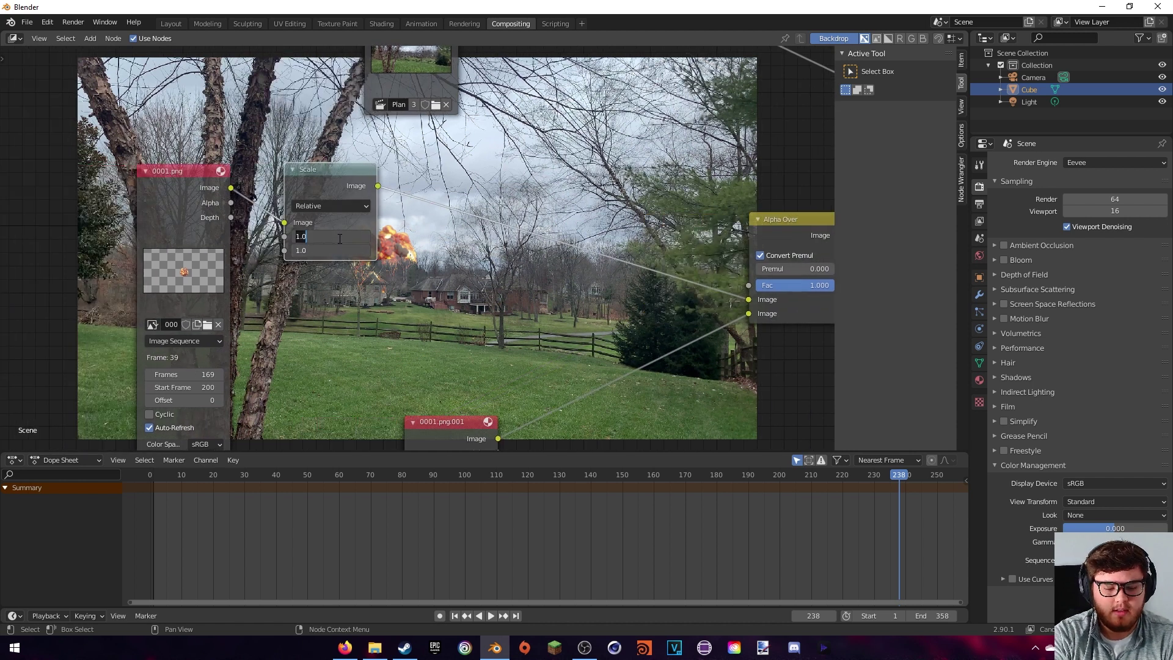
pyautogui.write('0.7')
pyautogui.press('Return')
# Insert a Translate node between the Scale node and the Alpha Over, and move the 0001.png node slightly further left
pyautogui.moveTo(421, 253); pyautogui.dragTo(376, 223, button='middle')
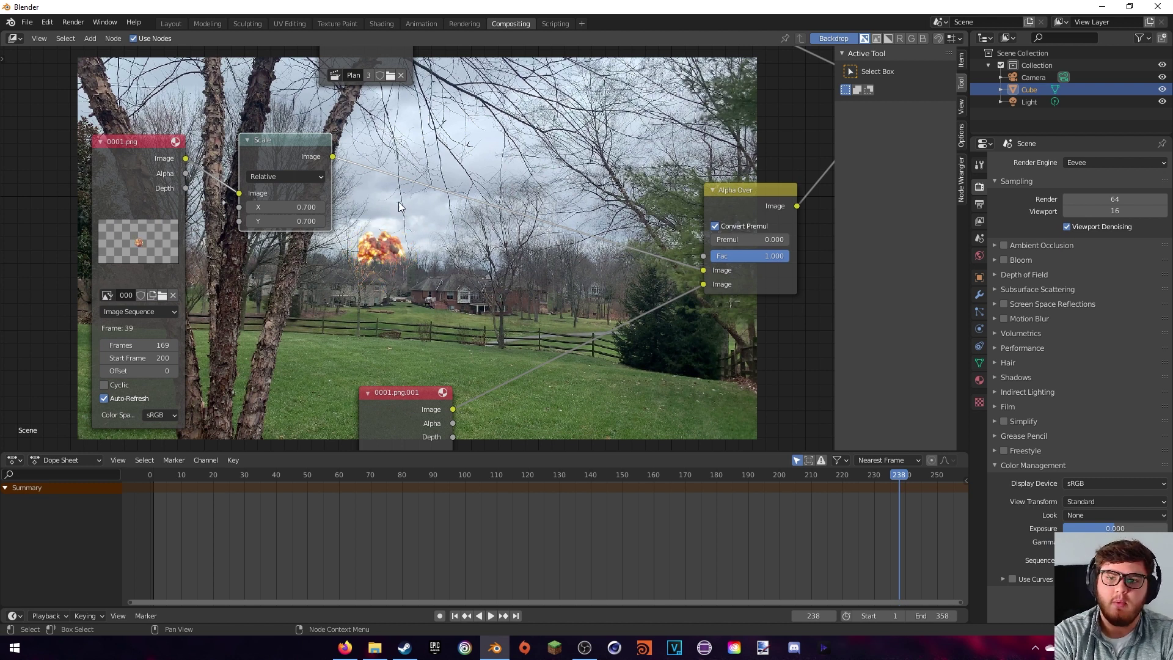
pyautogui.hotkey('shift', 'a')
pyautogui.write('tran')
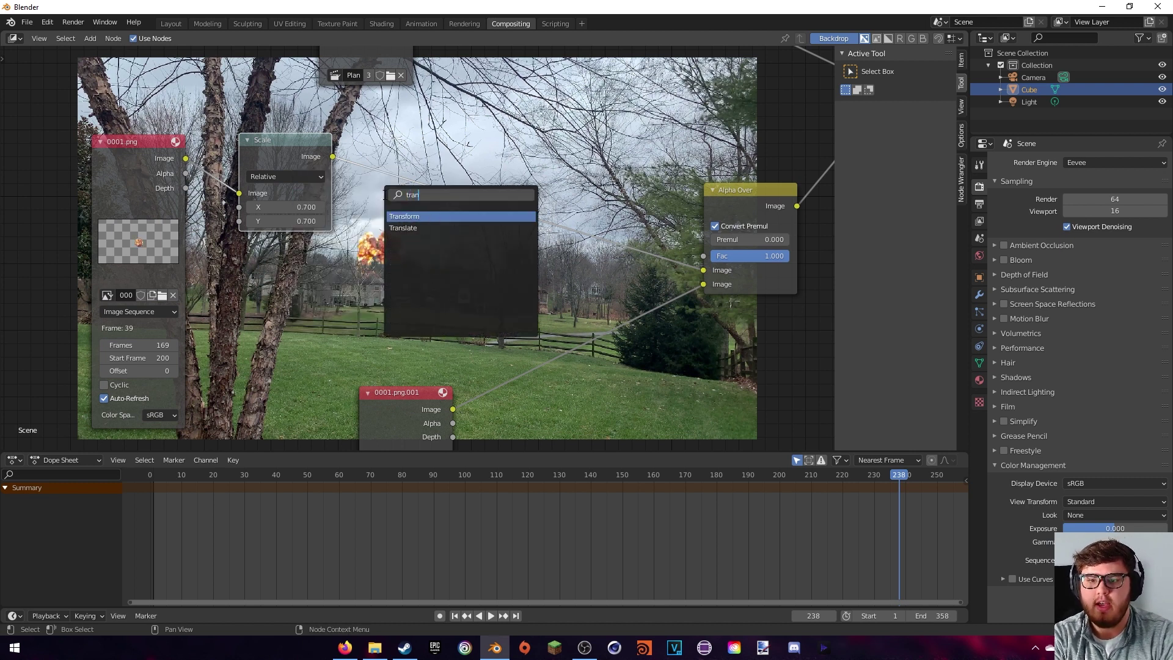
pyautogui.click(404, 228)
pyautogui.click(406, 159)
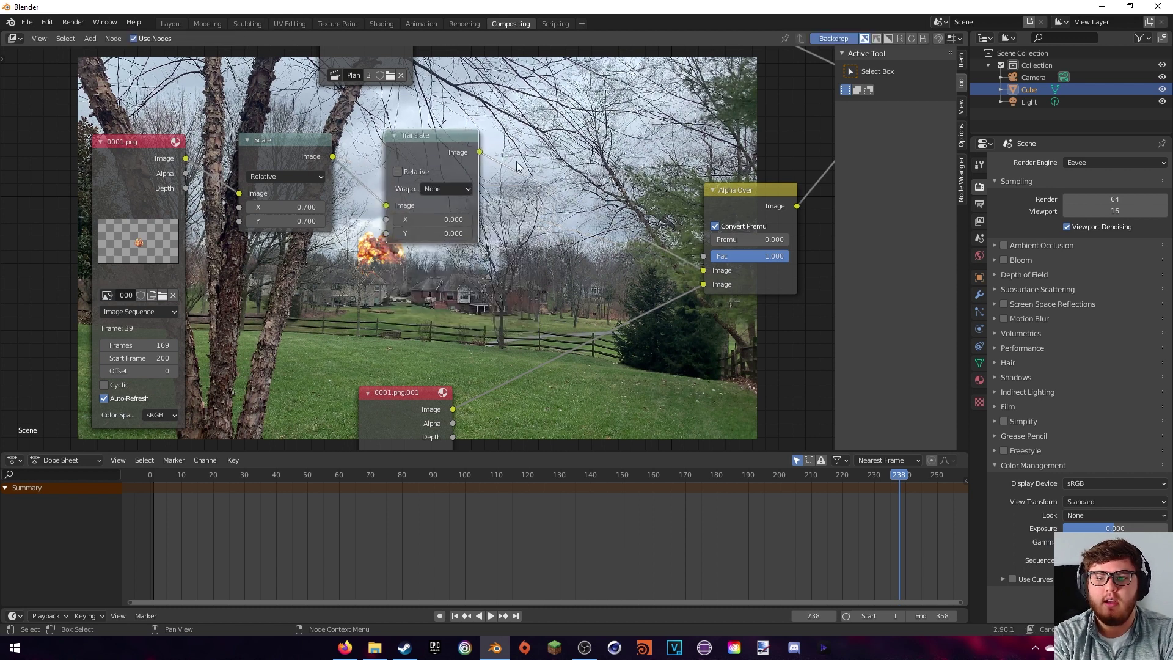
pyautogui.moveTo(527, 159); pyautogui.dragTo(545, 201, button='middle')
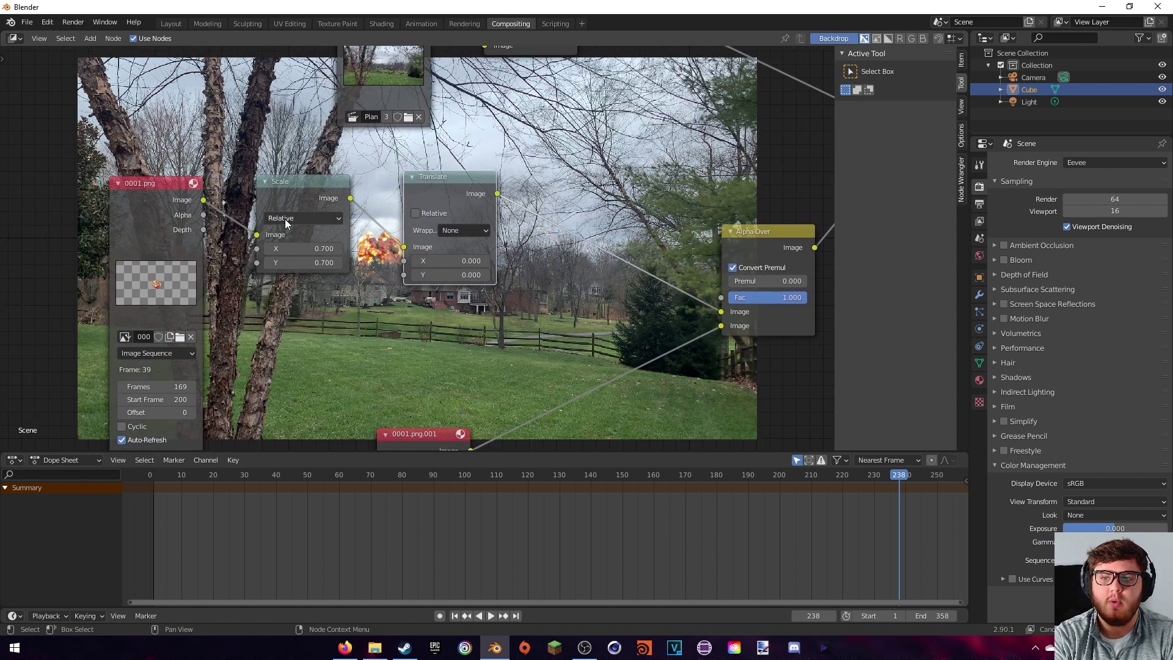
pyautogui.moveTo(158, 192); pyautogui.dragTo(132, 217)
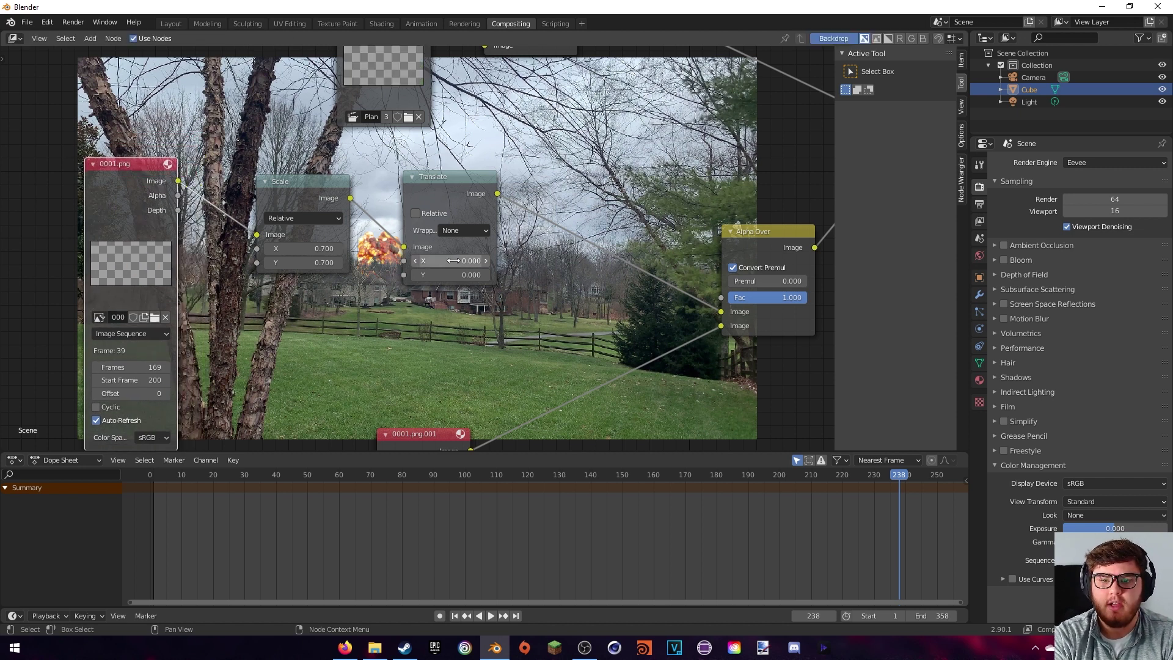
# Reposition the first explosion by setting the Translate node's X to 70.5 and Y to -39.7
pyautogui.moveTo(553, 251); pyautogui.dragTo(362, 329, button='middle')
pyautogui.moveTo(303, 336); pyautogui.dragTo(366, 335)
pyautogui.moveTo(414, 277)
pyautogui.mouseDown(button='middle')
pyautogui.moveTo(425, 285)
pyautogui.moveTo(415, 281)
pyautogui.mouseUp(button='middle')
pyautogui.moveTo(286, 341); pyautogui.dragTo(303, 341)
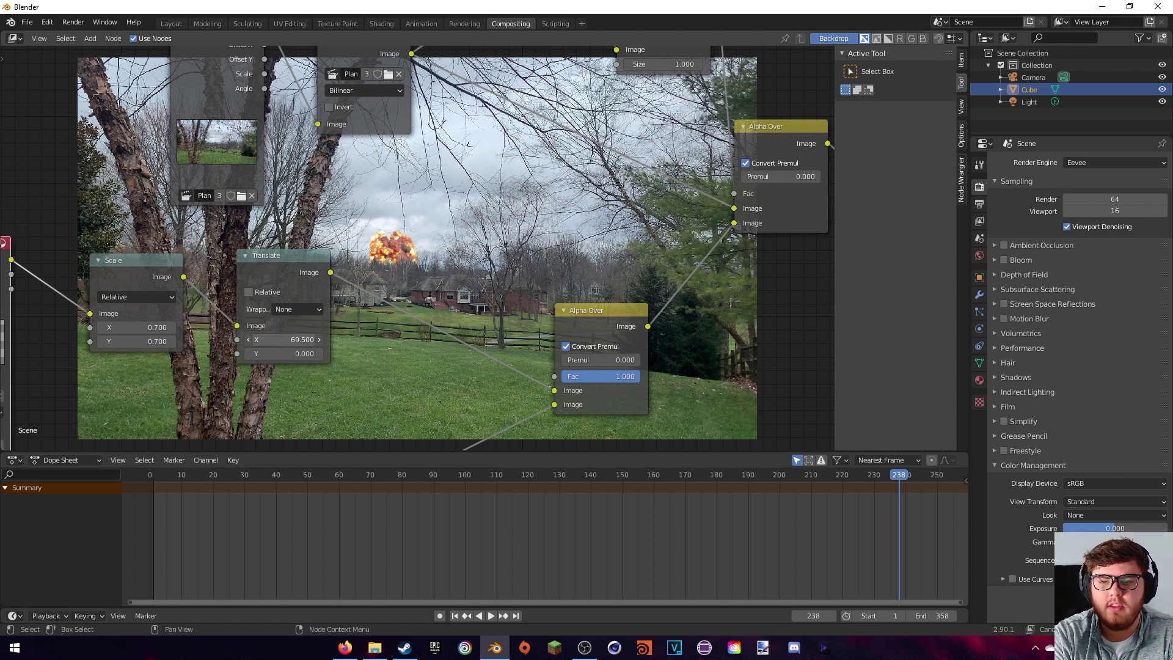
pyautogui.moveTo(293, 340); pyautogui.dragTo(245, 353)
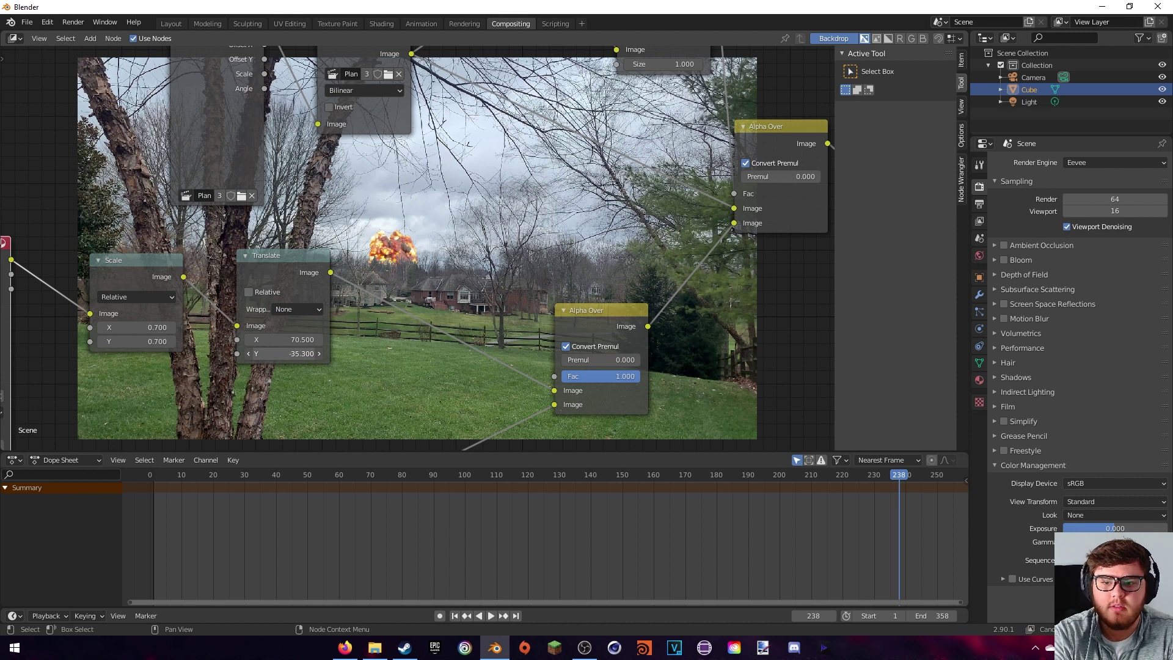
pyautogui.moveTo(244, 354); pyautogui.dragTo(243, 354)
# Duplicate the Scale and Translate nodes and place the copies between the 0001.png.001 node and the Alpha Over
pyautogui.moveTo(411, 290); pyautogui.dragTo(431, 303, button='middle')
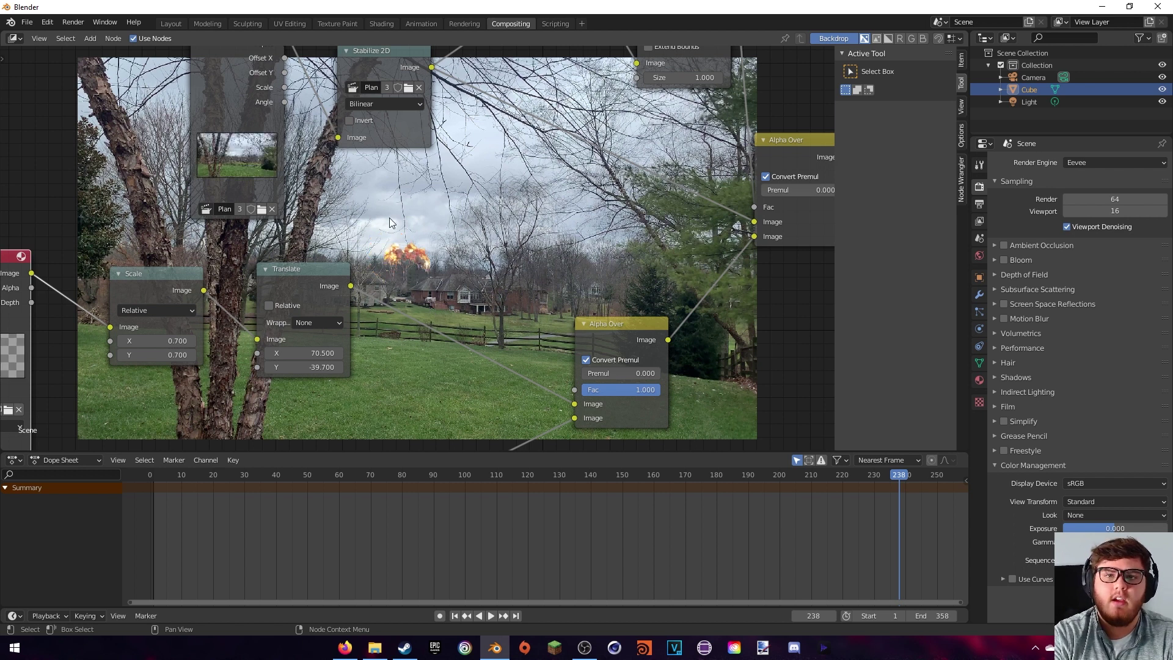
pyautogui.scroll(-1, 453, 226)
pyautogui.hotkey('shift', 'd')
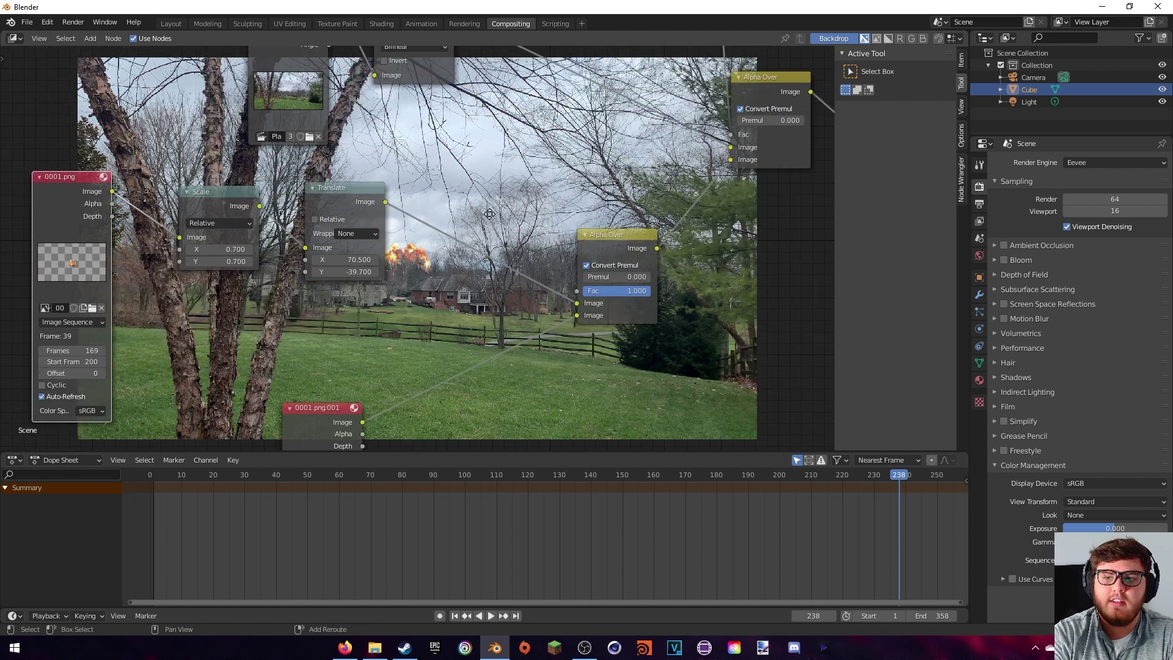
pyautogui.click(271, 310)
pyautogui.moveTo(271, 310); pyautogui.dragTo(219, 381, button='middle')
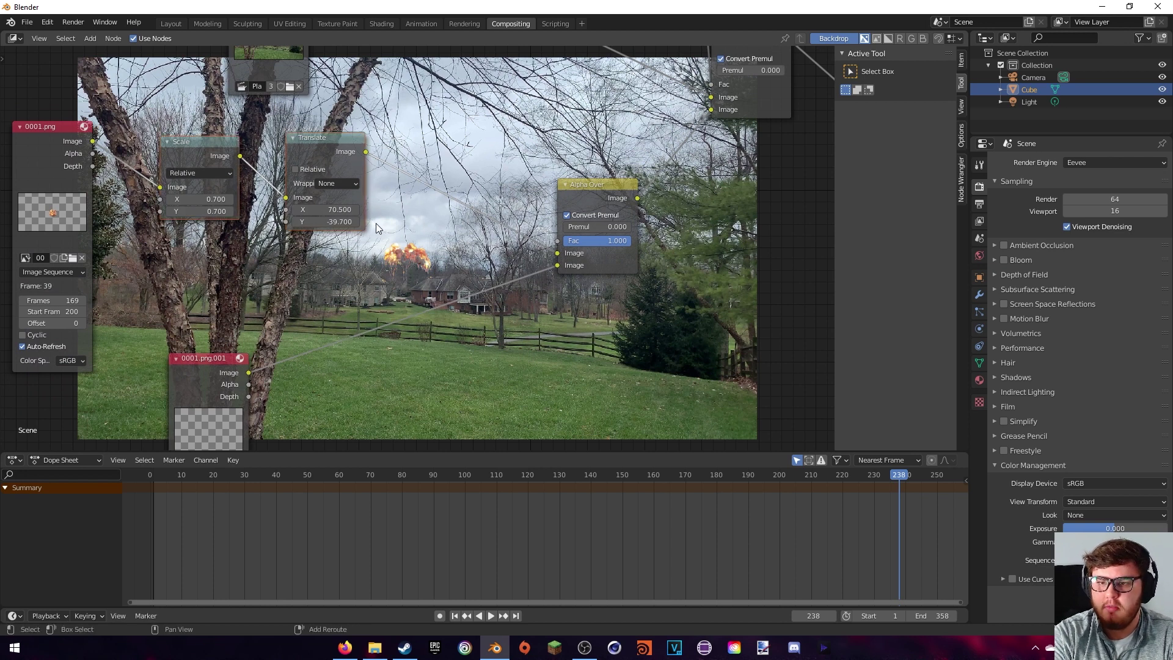
pyautogui.hotkey('shift', 'd')
pyautogui.click(530, 362)
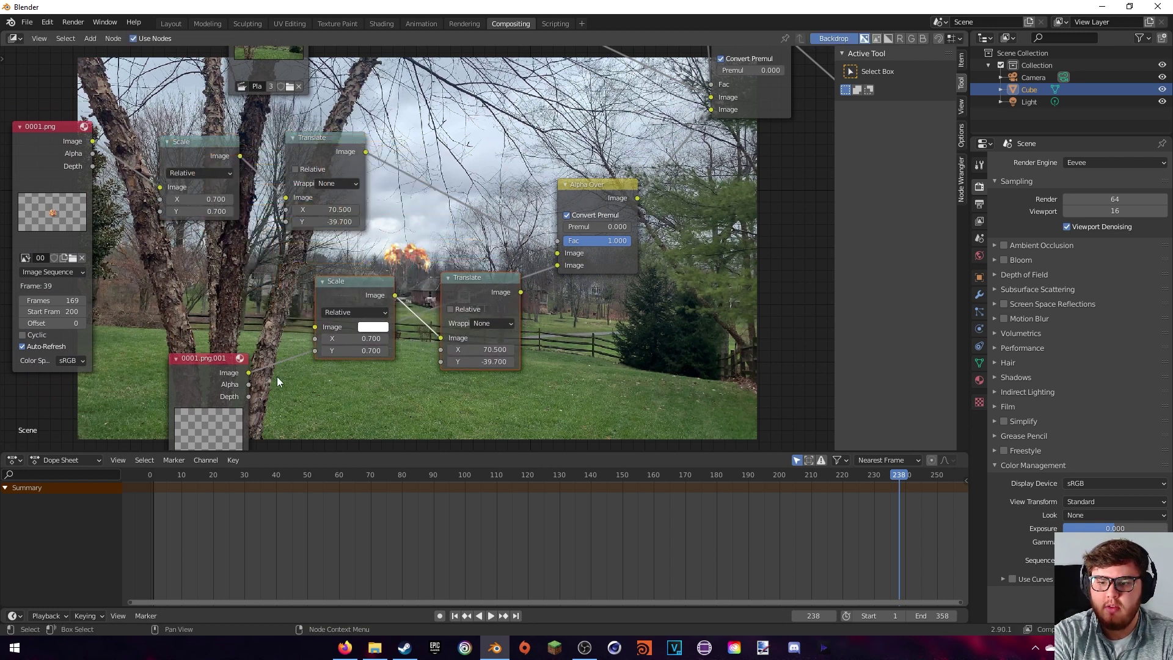
# Connect the 0001.png.001 image output to the copied Scale node, and the copied Translate node's output to the Alpha Over's second Image input
pyautogui.moveTo(248, 373); pyautogui.dragTo(315, 327)
pyautogui.moveTo(428, 326); pyautogui.dragTo(366, 350, button='middle')
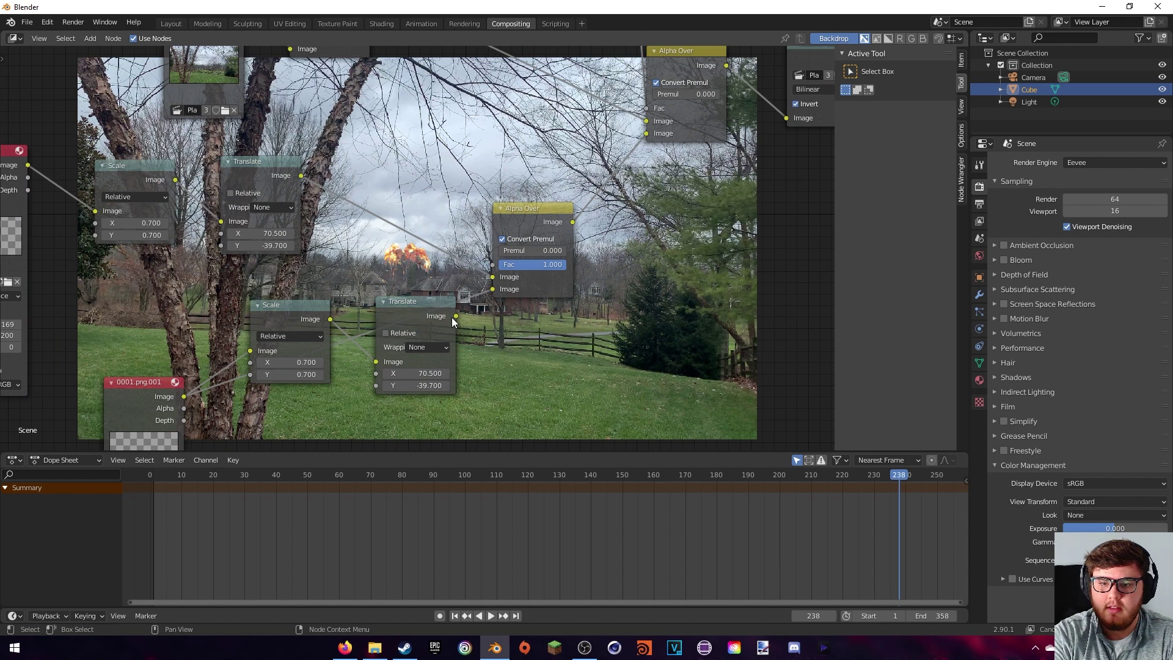
pyautogui.moveTo(456, 315); pyautogui.dragTo(493, 289)
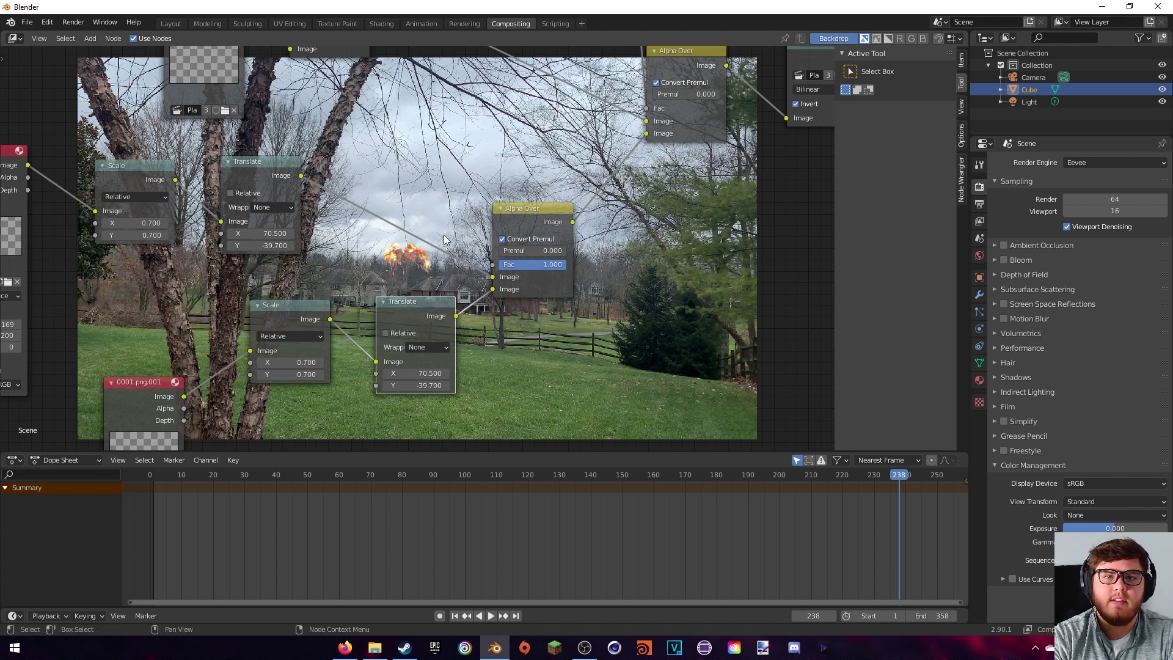
# Set the second explosion's Scale X and Y to 0.5
pyautogui.doubleClick(298, 362)
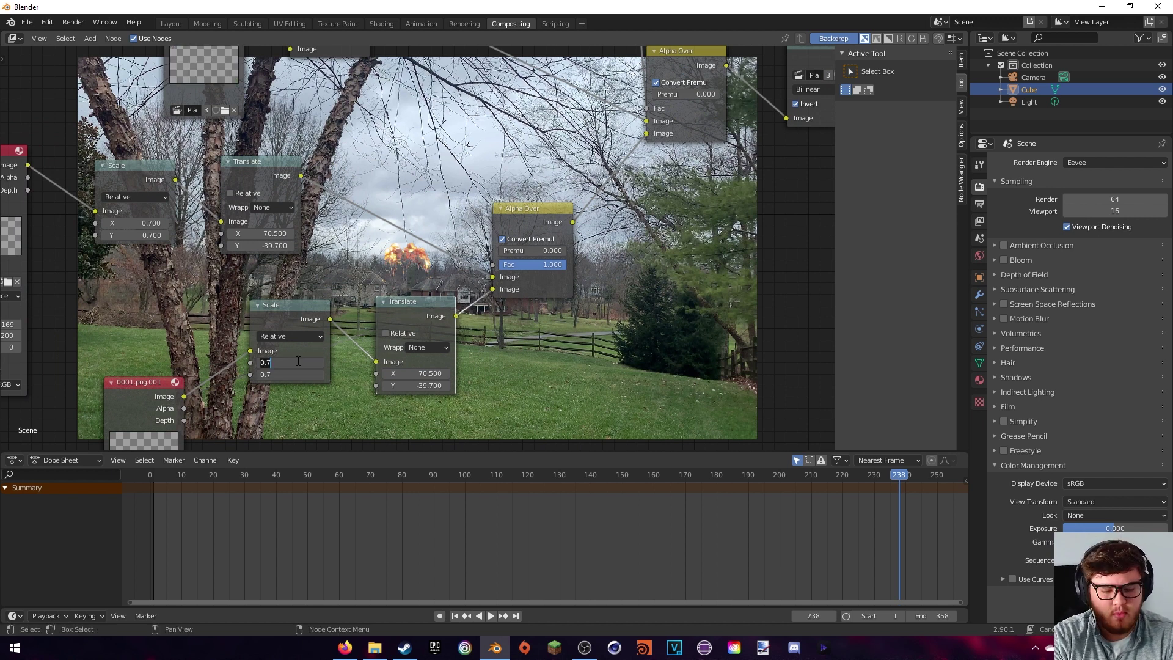
pyautogui.press('BackSpace')
pyautogui.write('5')
pyautogui.press('Return')
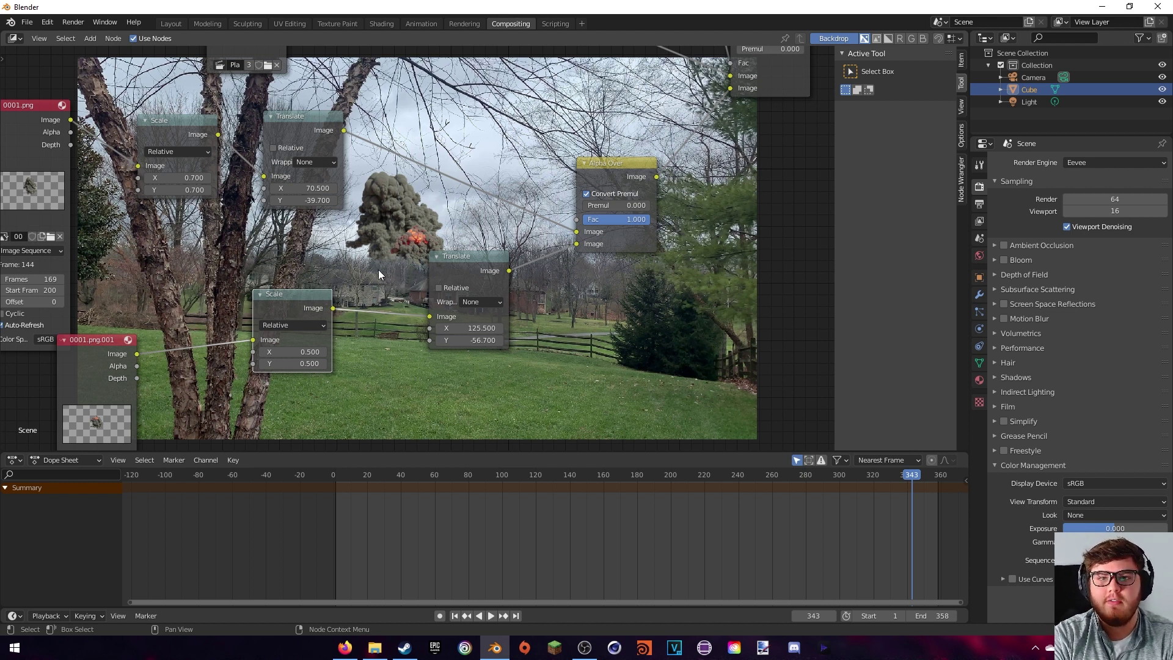
# Make room between the 0001.png.001 node and its Scale node, and insert a Flip node there set to Flip X
pyautogui.moveTo(303, 328); pyautogui.dragTo(350, 321)
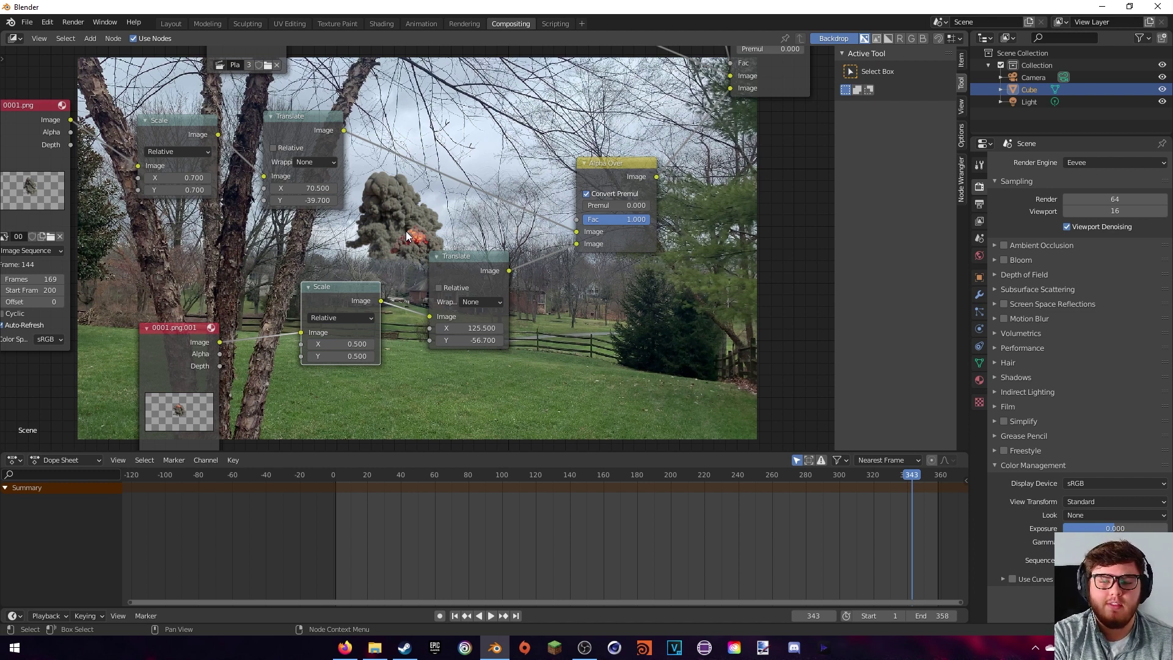
pyautogui.moveTo(200, 344); pyautogui.dragTo(144, 344)
pyautogui.hotkey('shift', 'a')
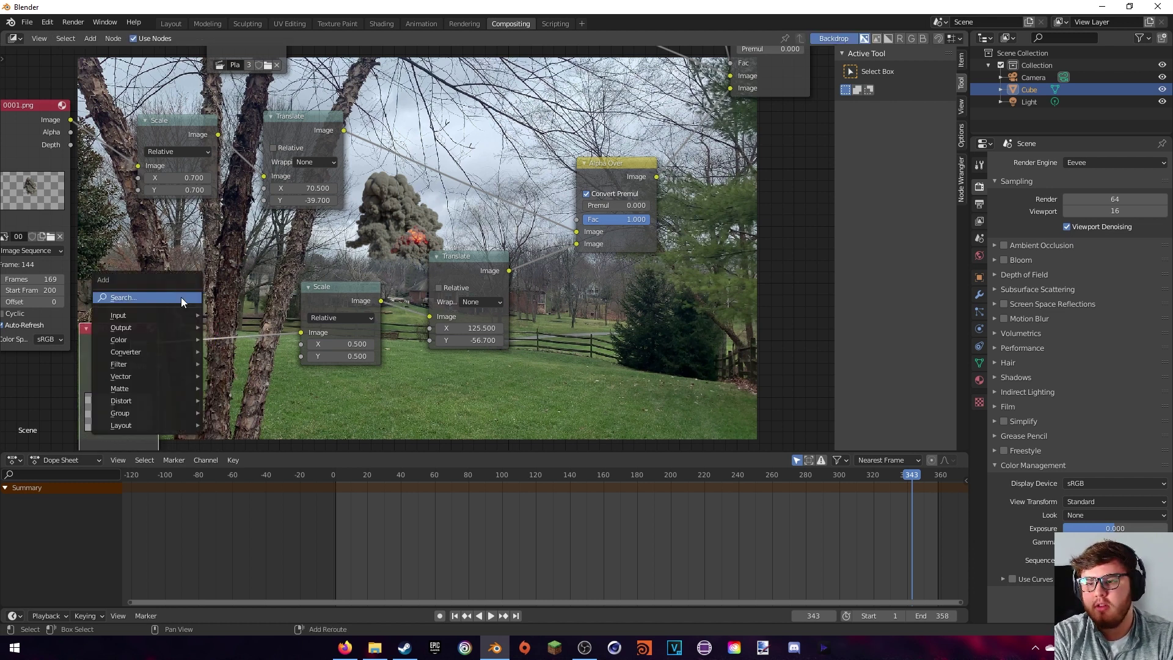
pyautogui.write('flip')
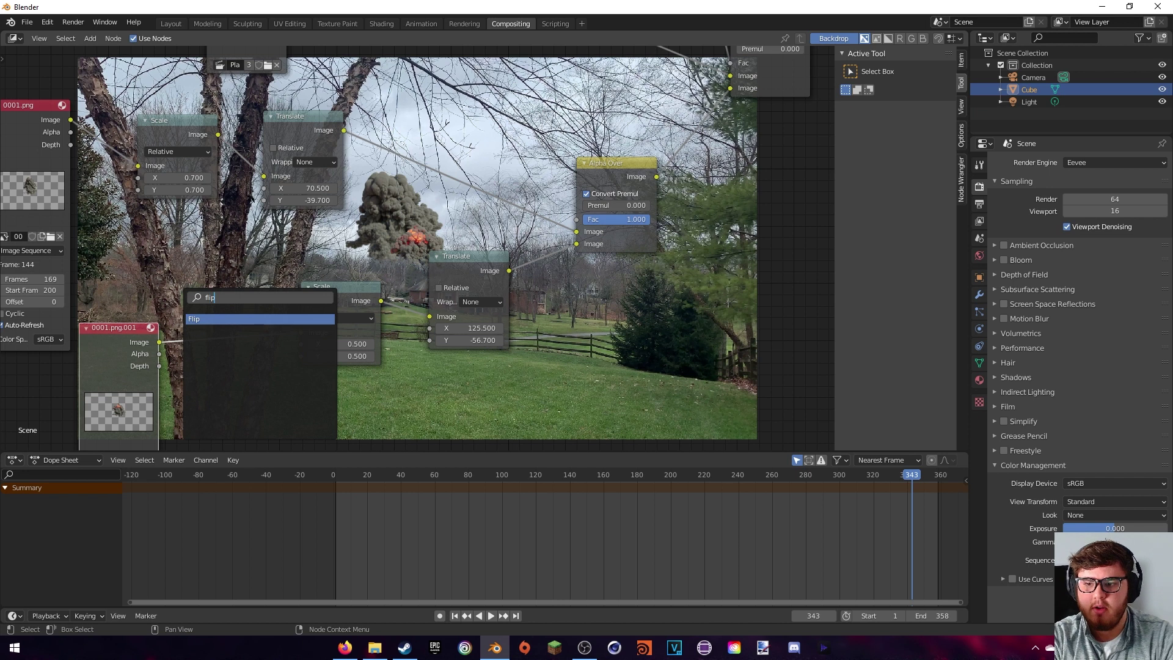
pyautogui.press('Return')
pyautogui.click(258, 324)
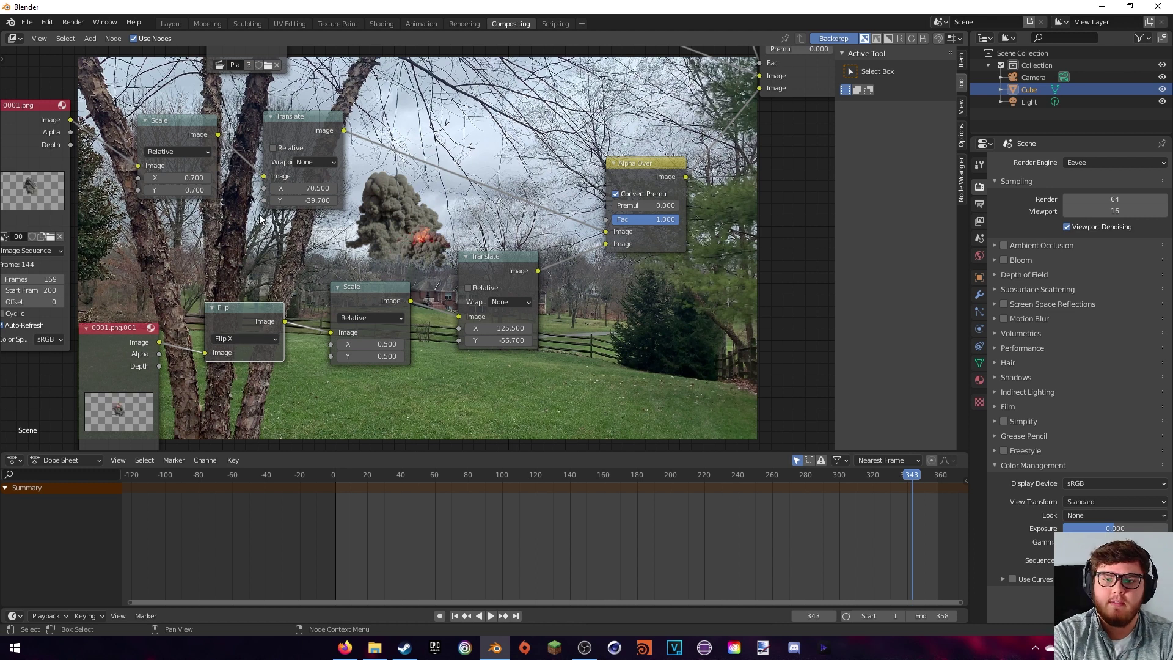
# Move the explosion nodes down and left, and place the 0001.png.002 plane sequence node above their Alpha Over
pyautogui.press('Home')
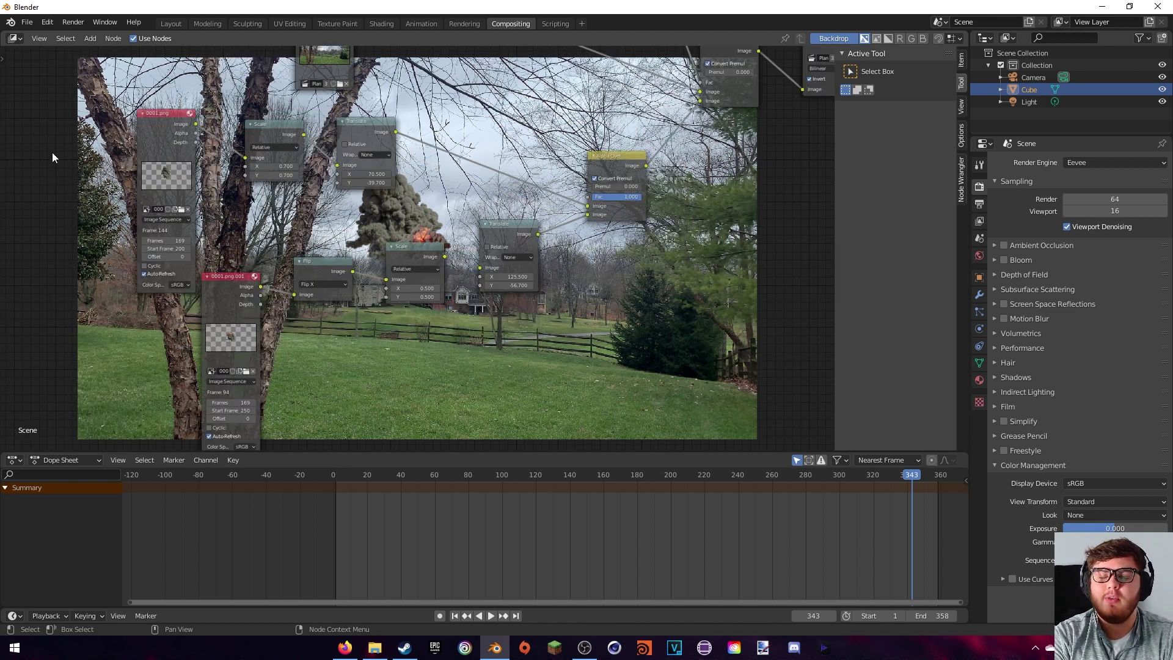
pyautogui.moveTo(61, 152); pyautogui.dragTo(682, 301)
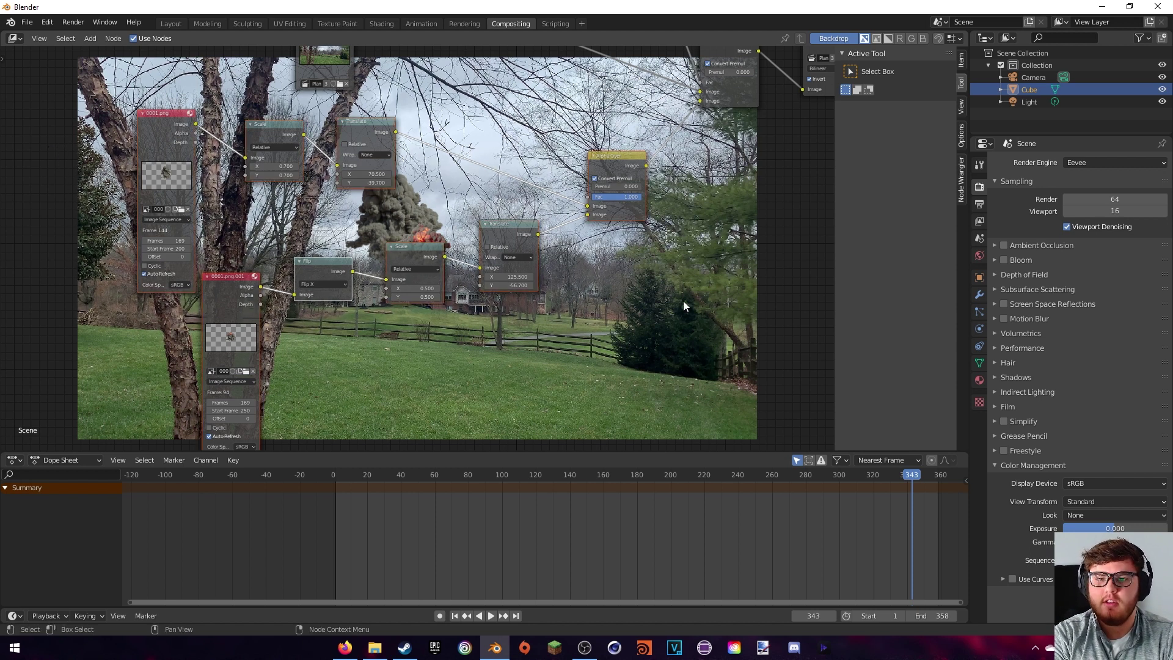
pyautogui.press('g')
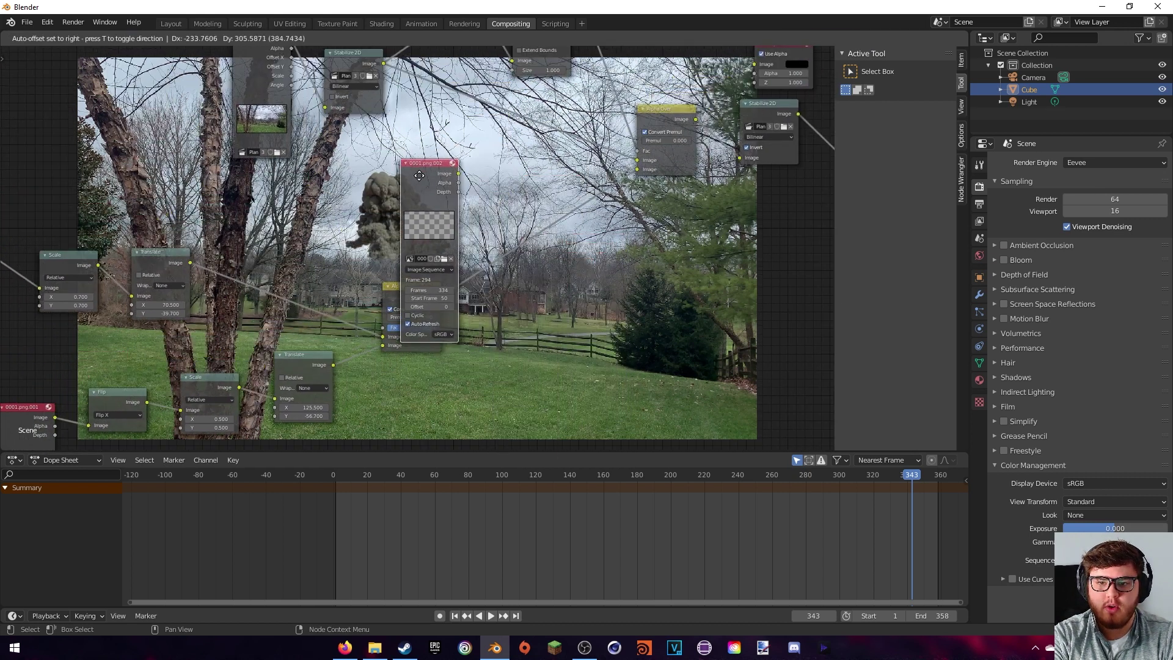
pyautogui.click(363, 167)
# Insert a duplicate Alpha Over between the explosions' Alpha Over and the original one, and connect the 0001.png.002 image output to its free Image input
pyautogui.click(415, 295)
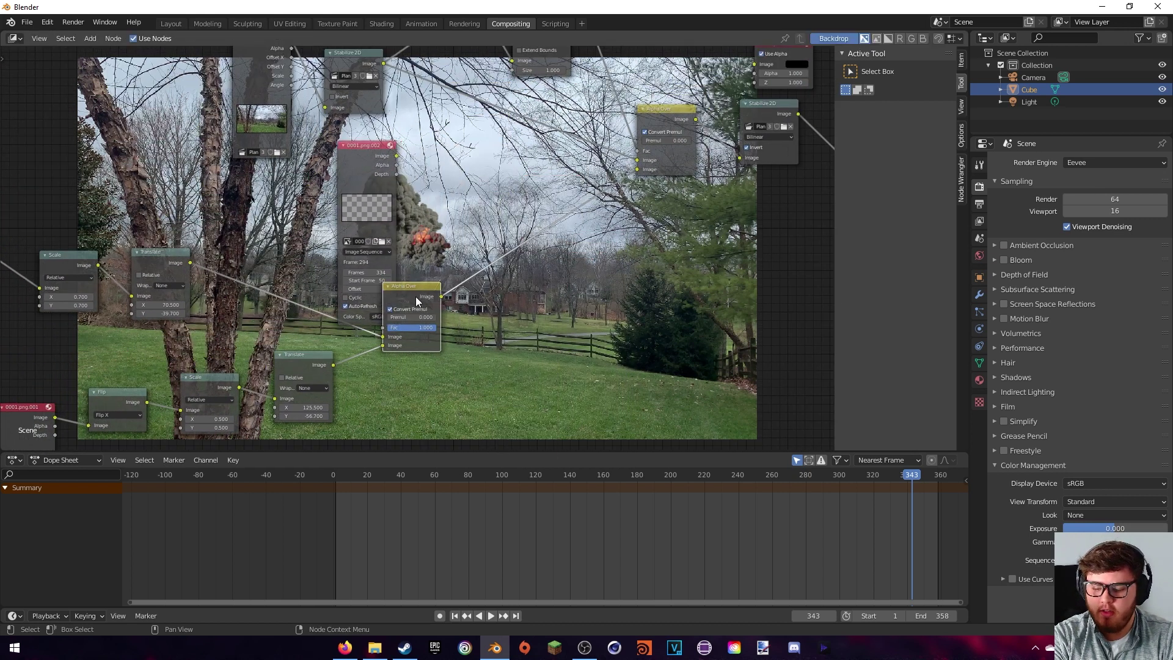
pyautogui.hotkey('shift', 'd')
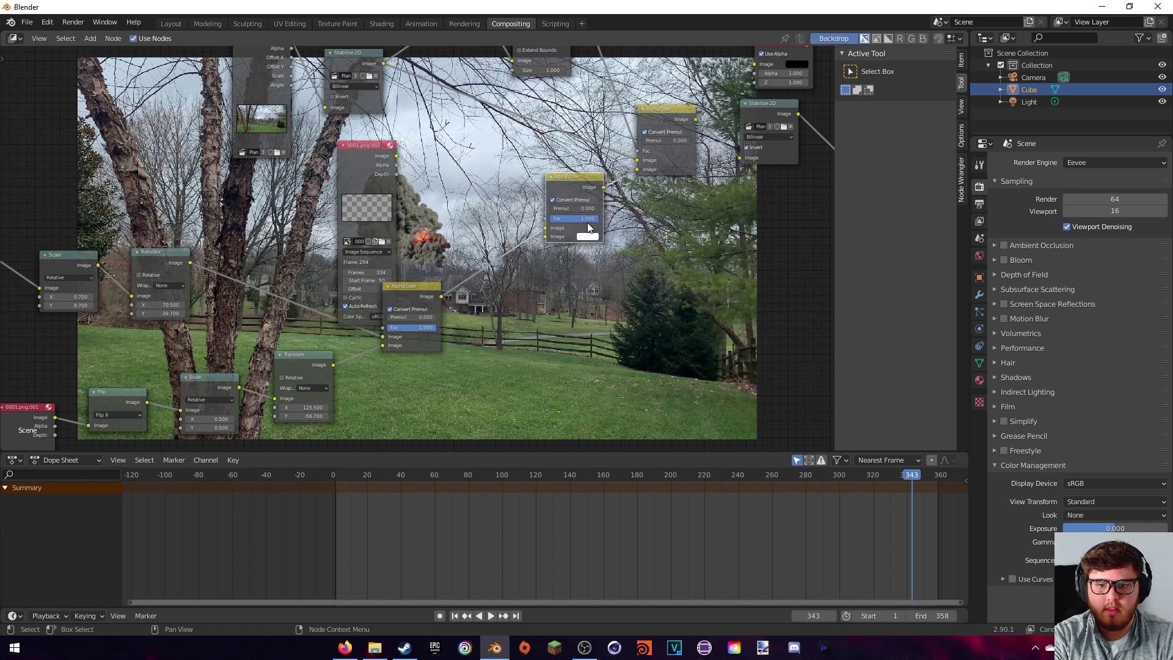
pyautogui.click(581, 191)
pyautogui.scroll(2, 600, 272)
pyautogui.moveTo(600, 267); pyautogui.dragTo(538, 356, button='middle')
pyautogui.press('g')
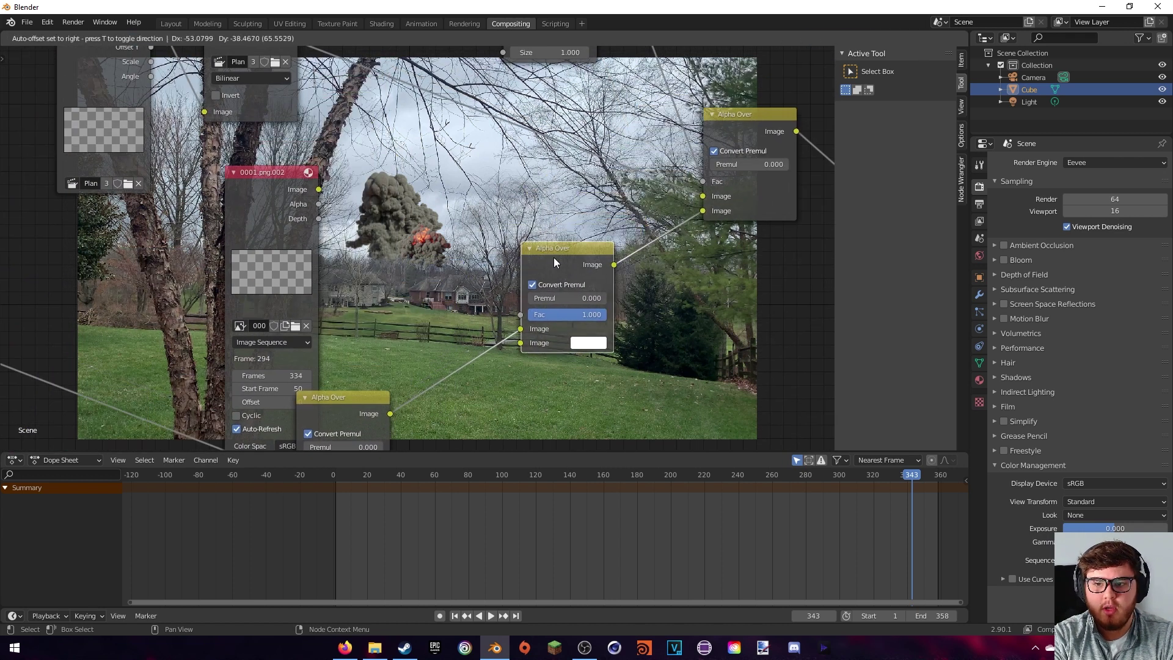
pyautogui.click(499, 382)
pyautogui.moveTo(296, 204); pyautogui.dragTo(520, 343)
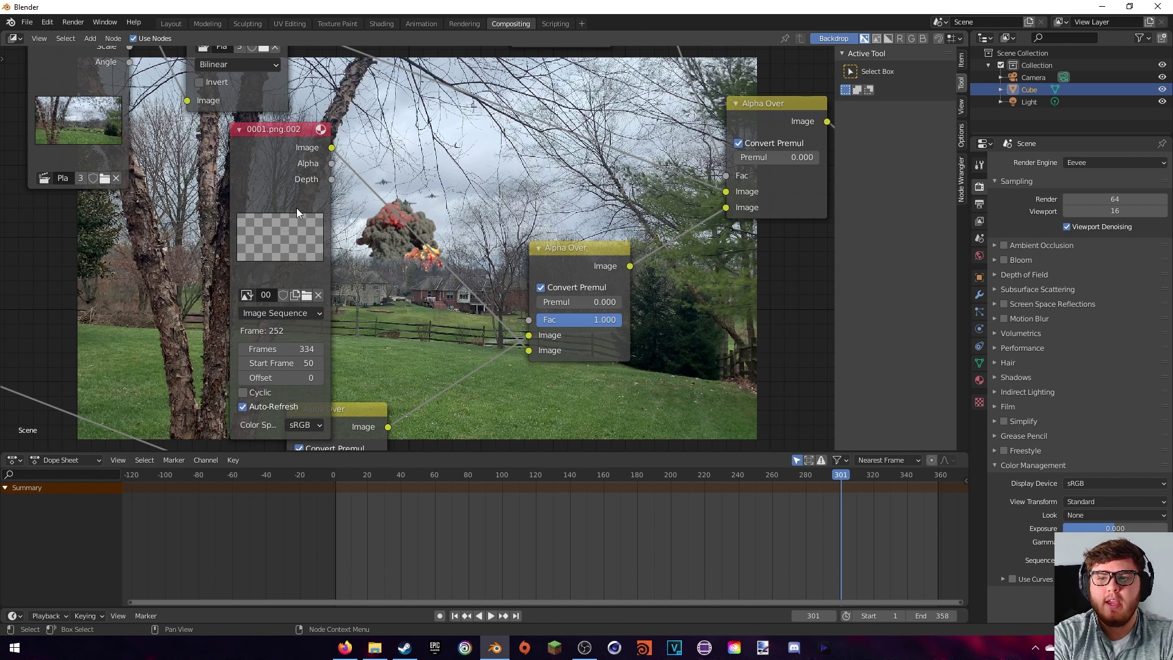
# Shift the 0001.png.002 and 0001.png nodes left, and insert a Color Balance node between 0001.png and its Scale node
pyautogui.moveTo(296, 208); pyautogui.dragTo(271, 202)
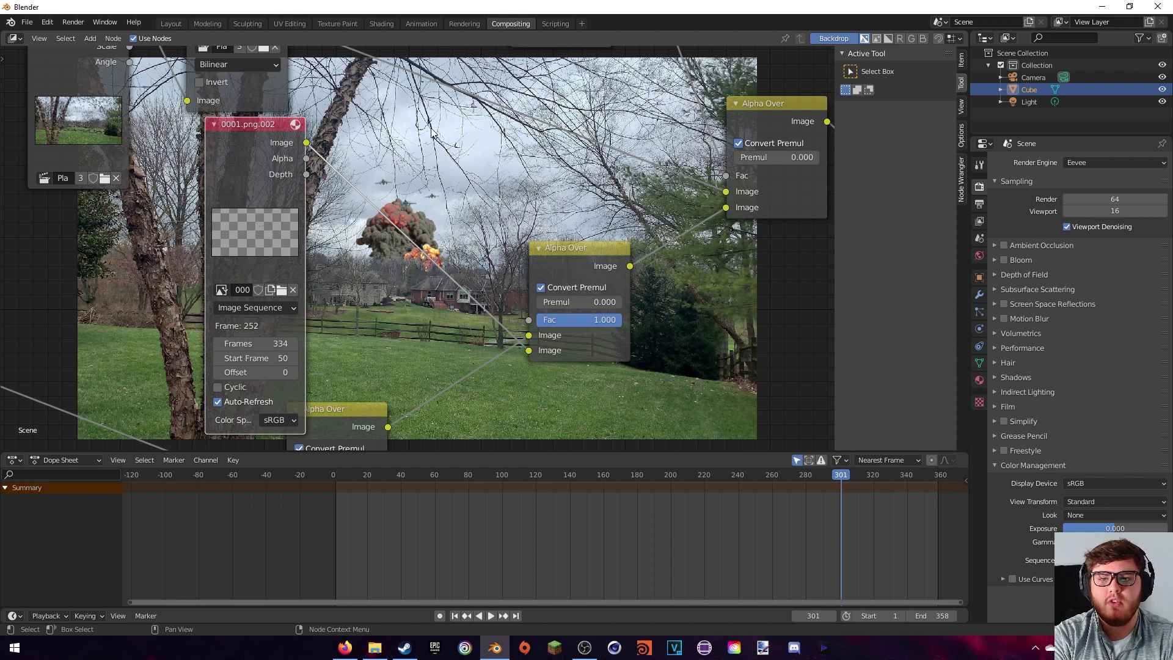
pyautogui.keyDown('shift'); pyautogui.moveTo(397, 317); pyautogui.dragTo(24, 71, button='middle'); pyautogui.keyUp('shift')
pyautogui.scroll(-4, 277, 203)
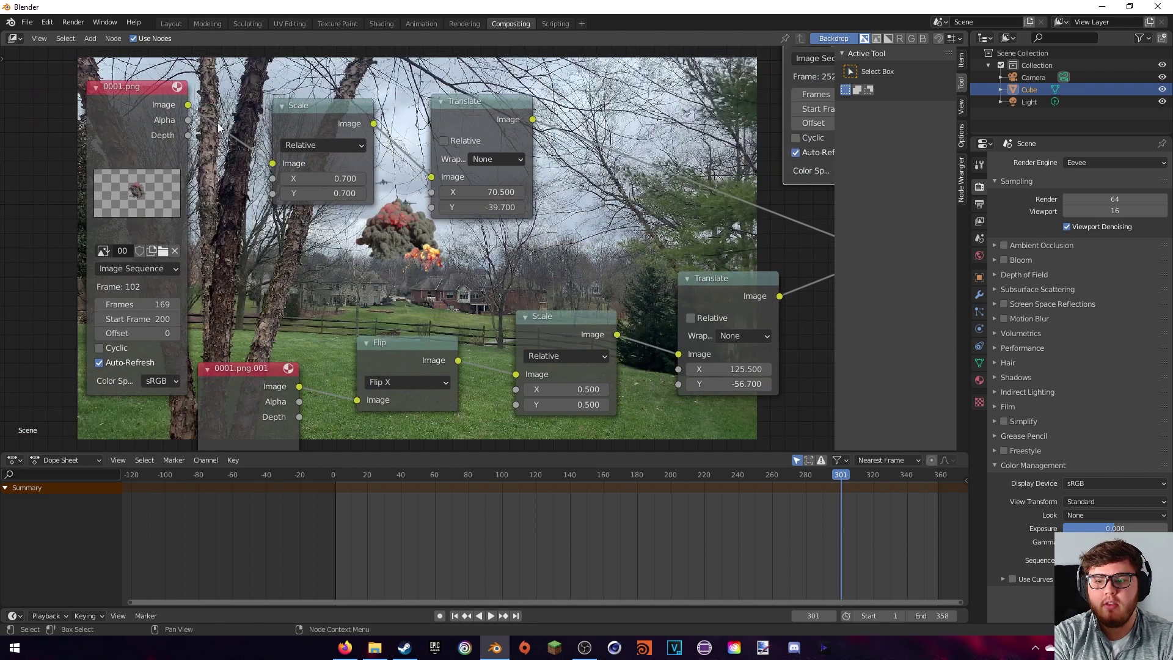
pyautogui.moveTo(252, 186); pyautogui.dragTo(96, 213)
pyautogui.hotkey('shift', 'a')
pyautogui.click(196, 235)
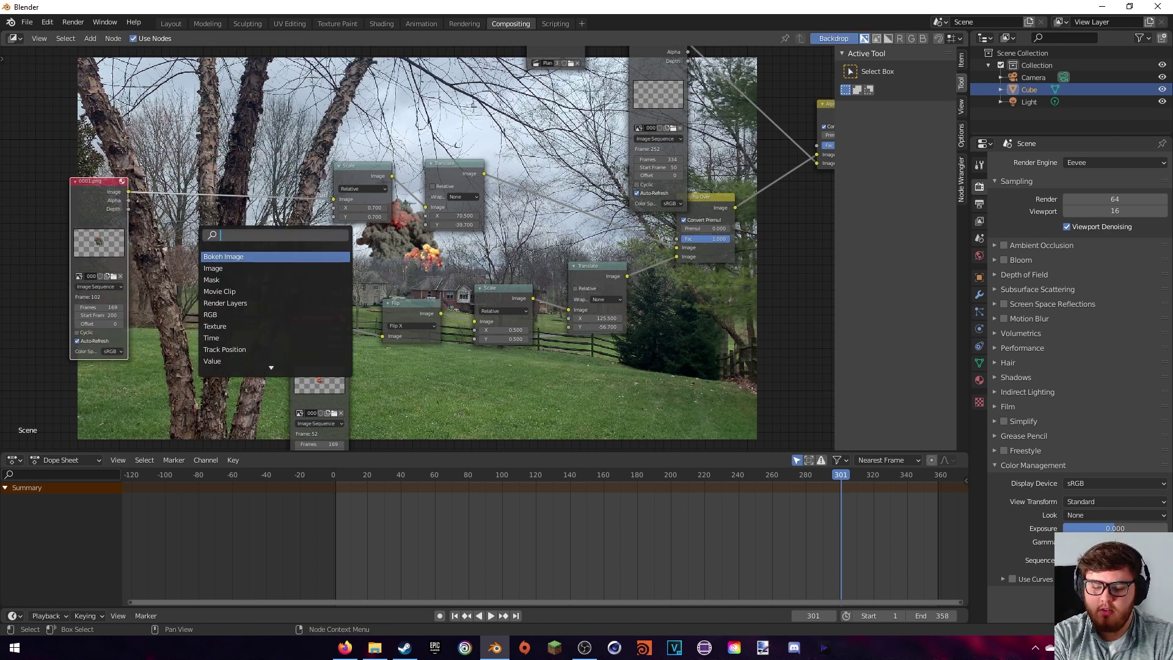
pyautogui.write('color')
pyautogui.click(219, 256)
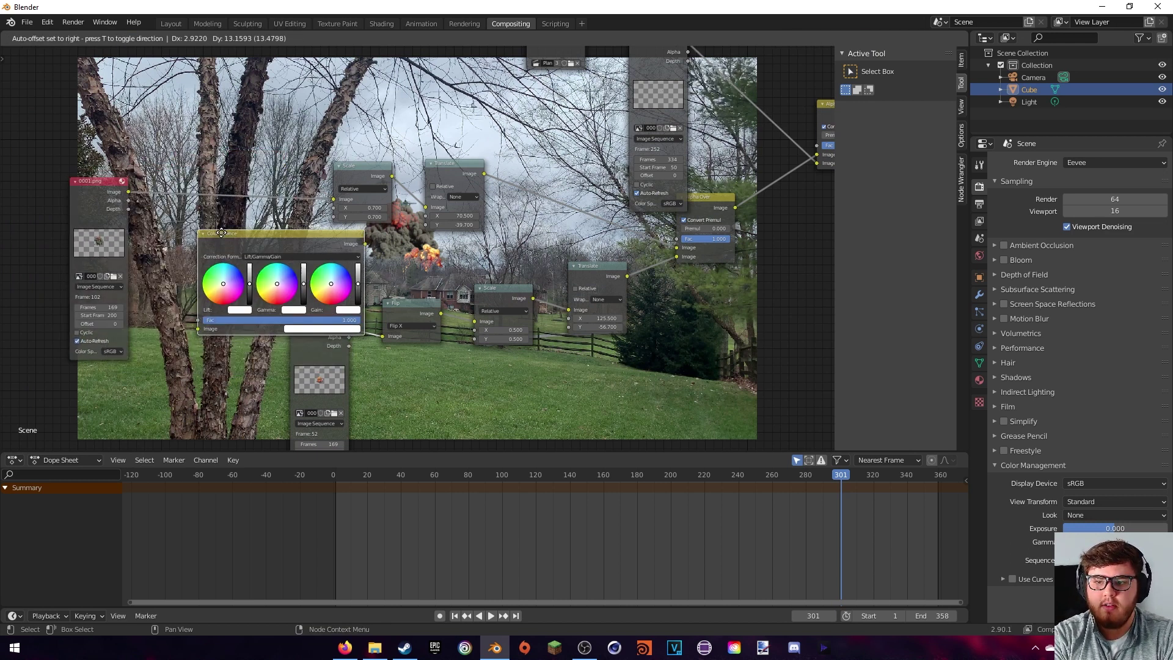
pyautogui.click(387, 262)
# Slightly lower the Gain brightness and slightly raise the Gamma and Lift brightness of the Color Balance node
pyautogui.scroll(2, 386, 263)
pyautogui.moveTo(387, 262); pyautogui.dragTo(607, 290, button='middle')
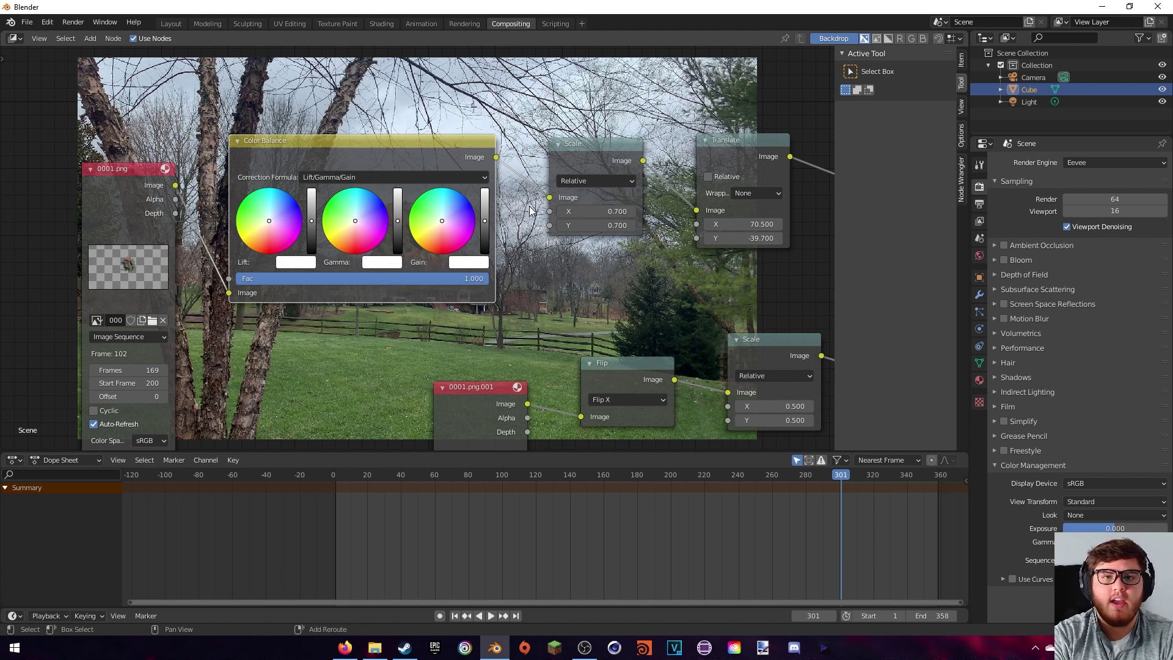
pyautogui.moveTo(530, 211); pyautogui.dragTo(530, 290, button='middle')
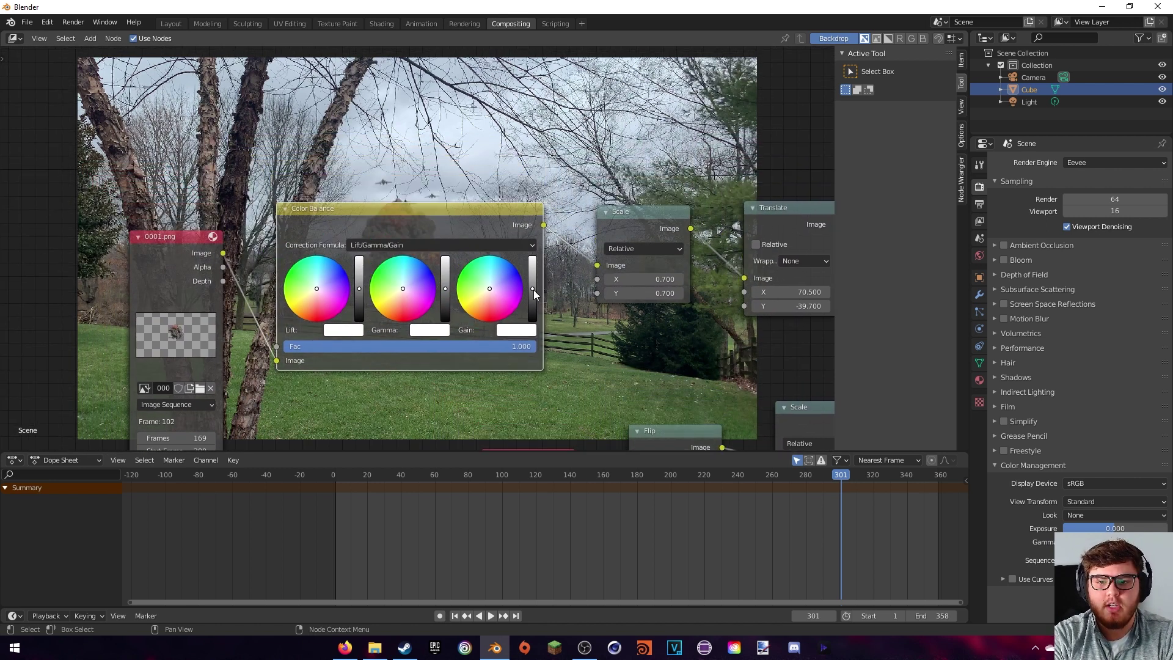
pyautogui.click(531, 292)
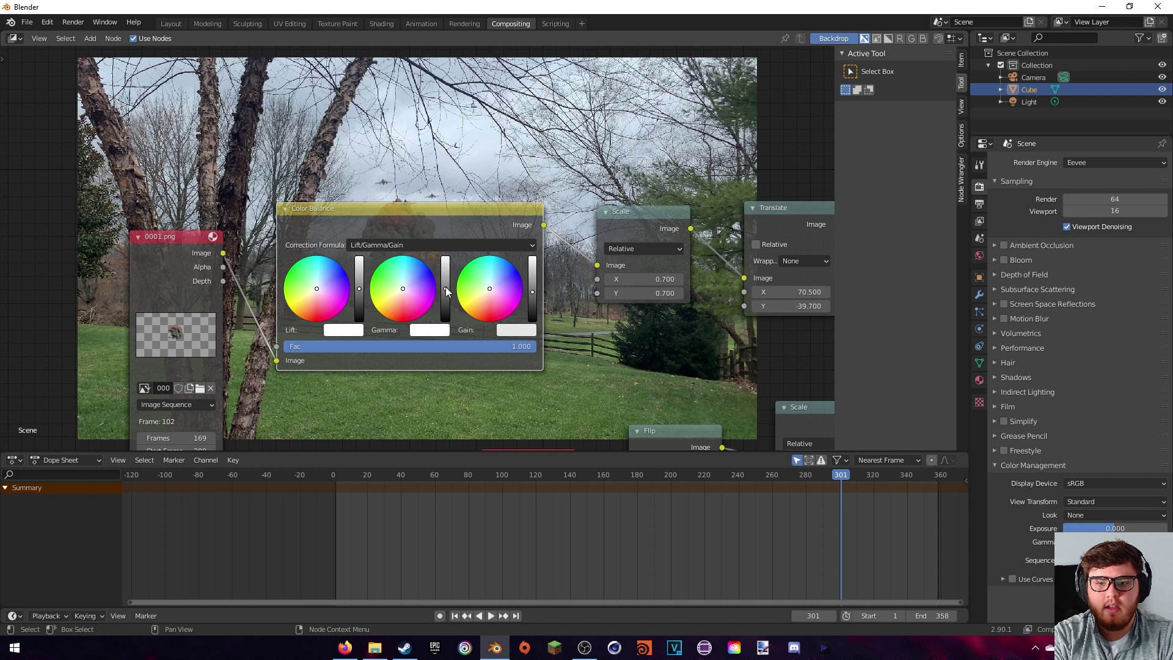
pyautogui.click(358, 285)
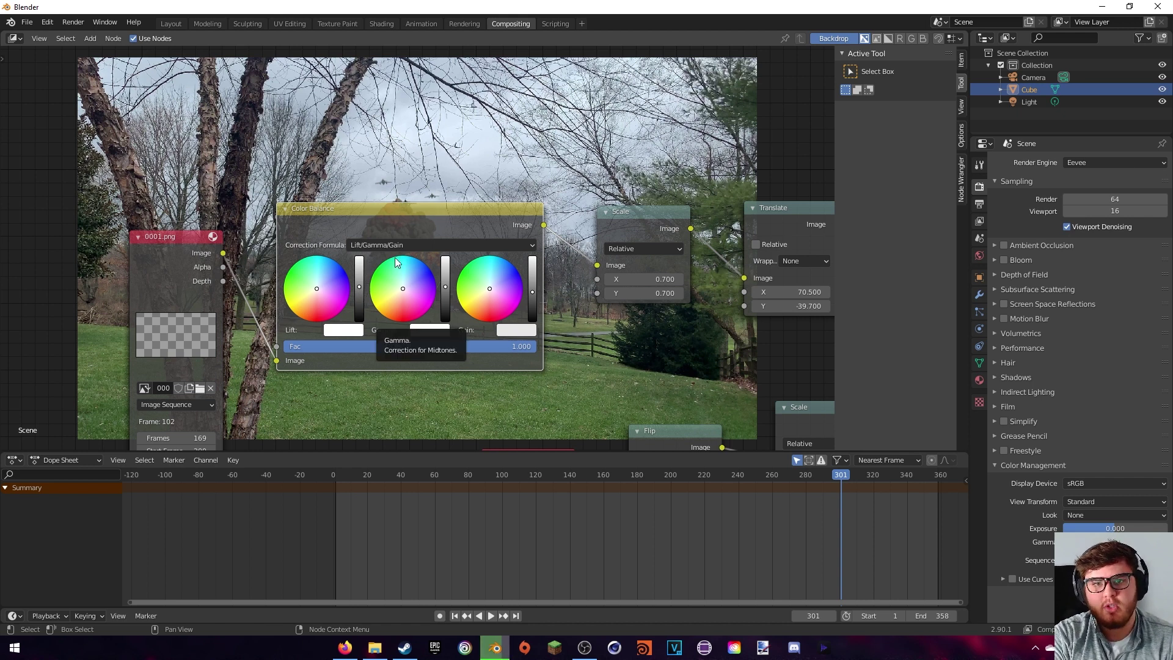
# Shift the Lift color of the first explosion's Color Balance node slightly toward blue
pyautogui.moveTo(394, 196); pyautogui.dragTo(554, 250, button='middle')
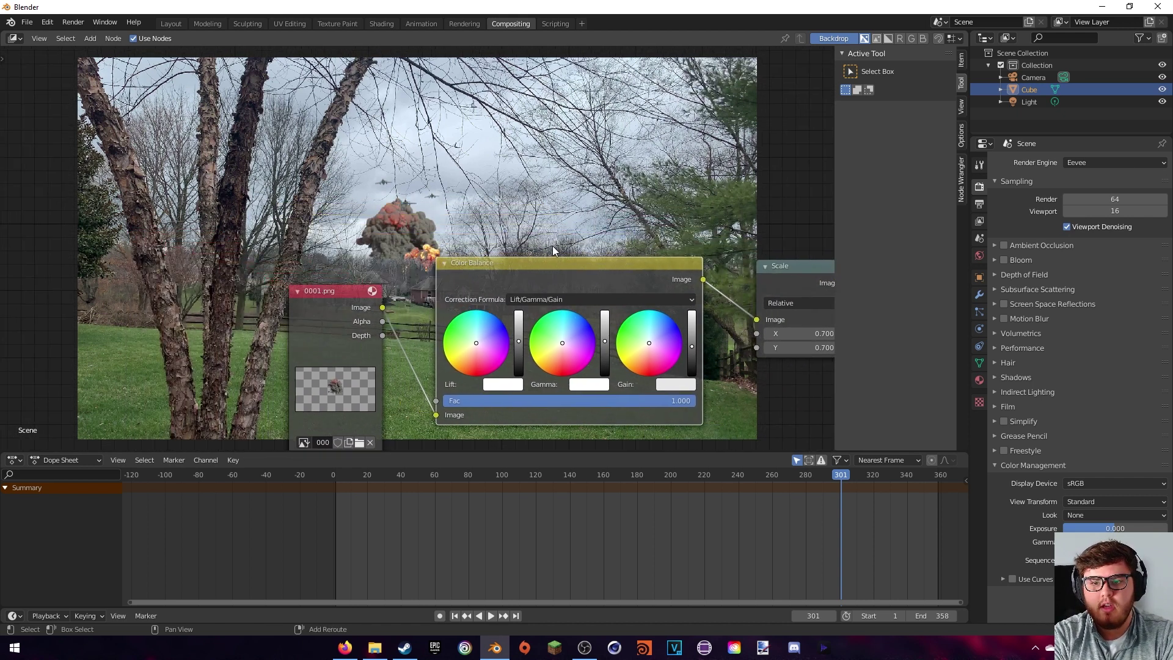
pyautogui.click(477, 342)
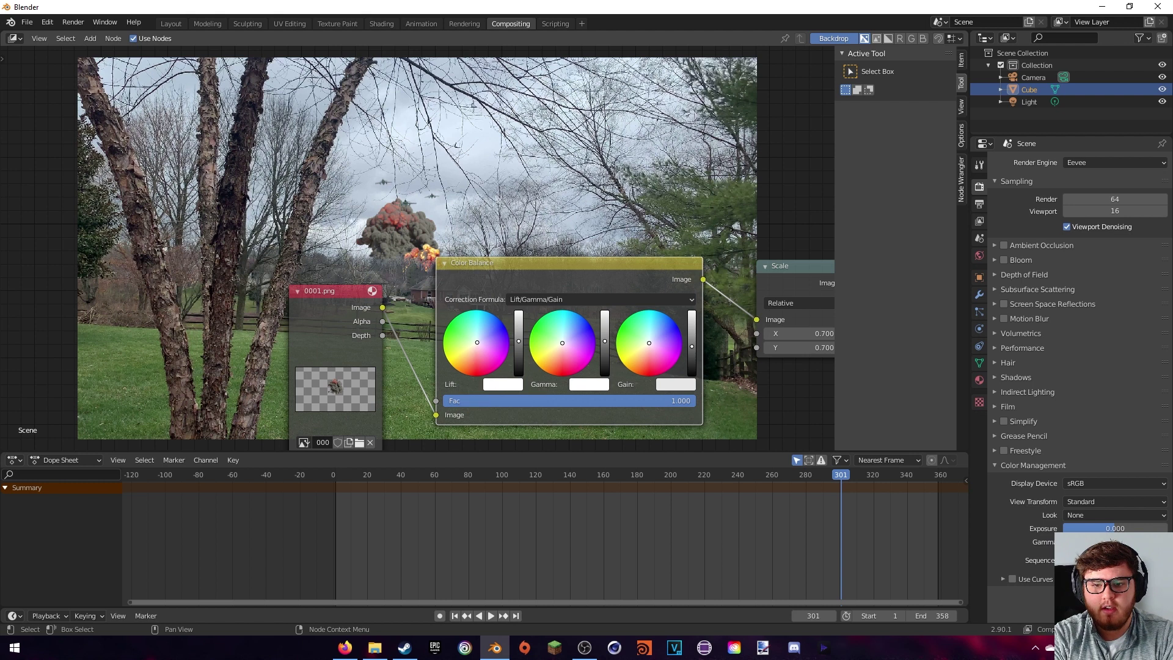
pyautogui.moveTo(477, 342); pyautogui.dragTo(479, 336)
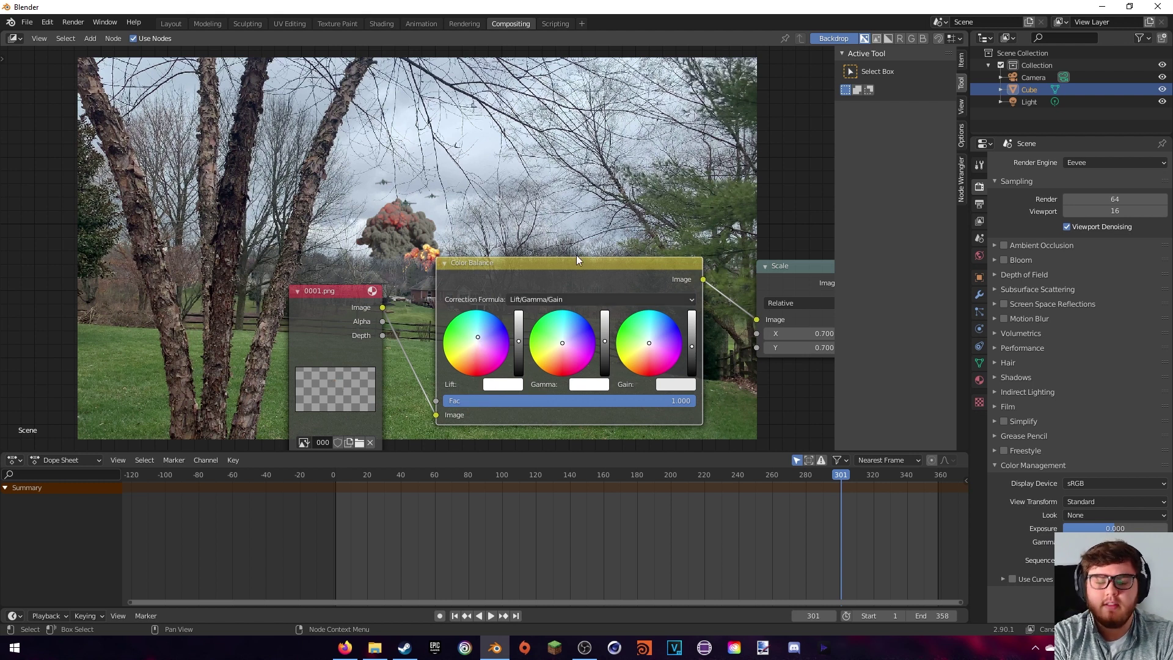
pyautogui.moveTo(537, 178); pyautogui.dragTo(513, 164, button='middle')
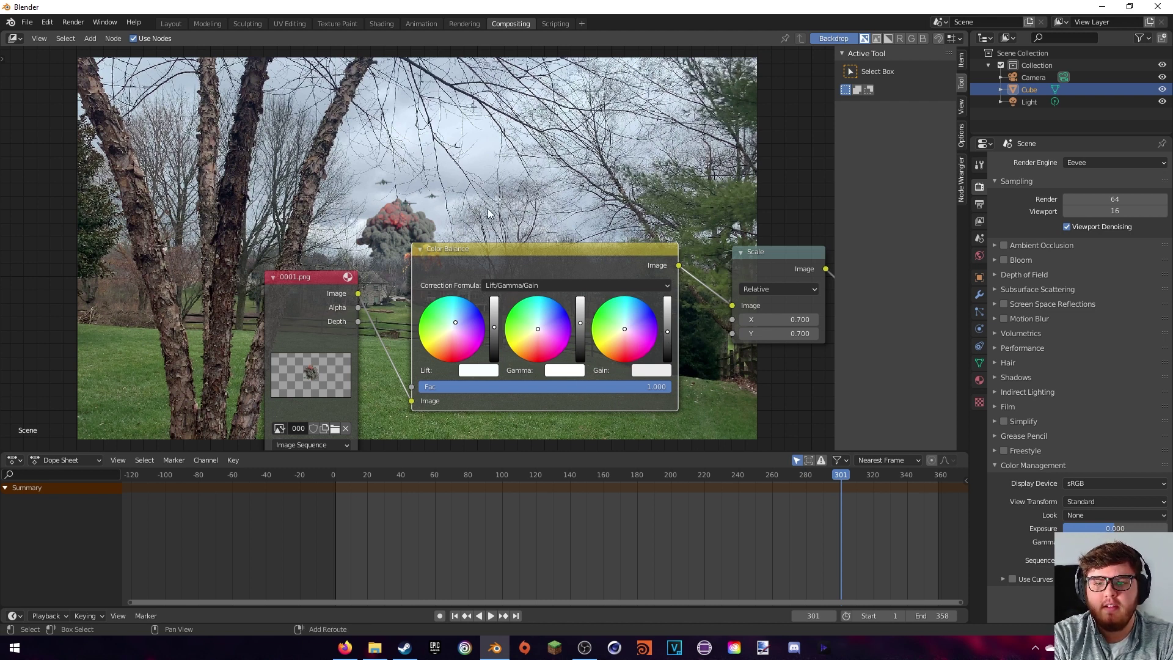
pyautogui.moveTo(452, 325); pyautogui.dragTo(476, 336, button='middle')
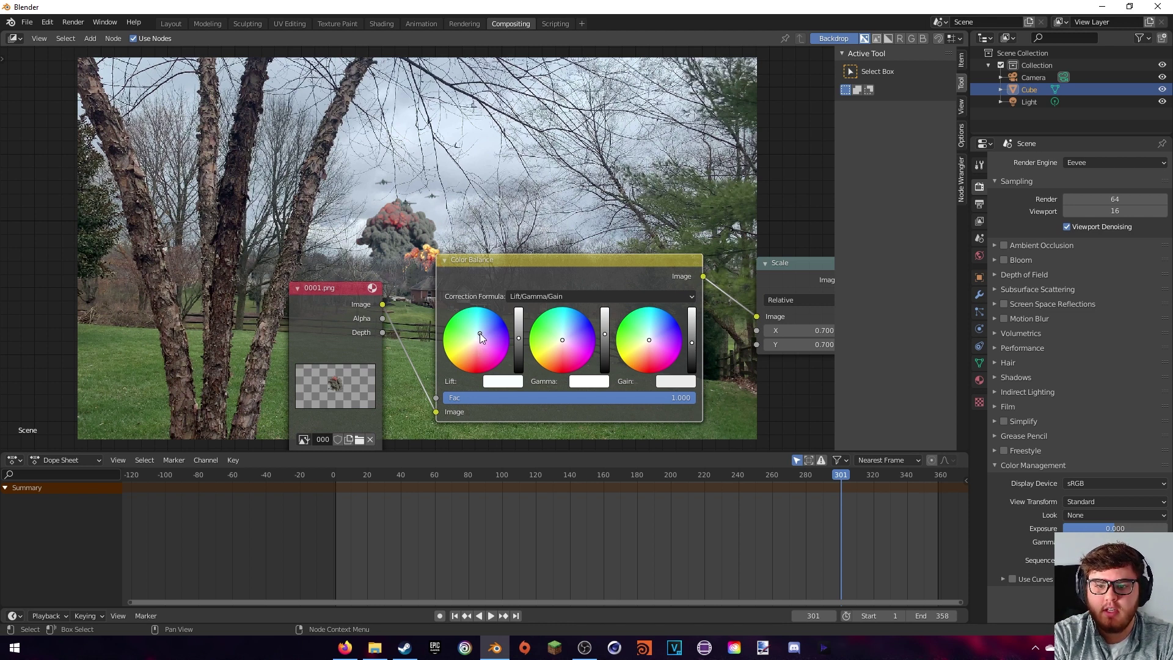
# Move the 0001.png.001 node left and insert a duplicate of the Color Balance node between it and its Flip node
pyautogui.scroll(-5, 574, 211)
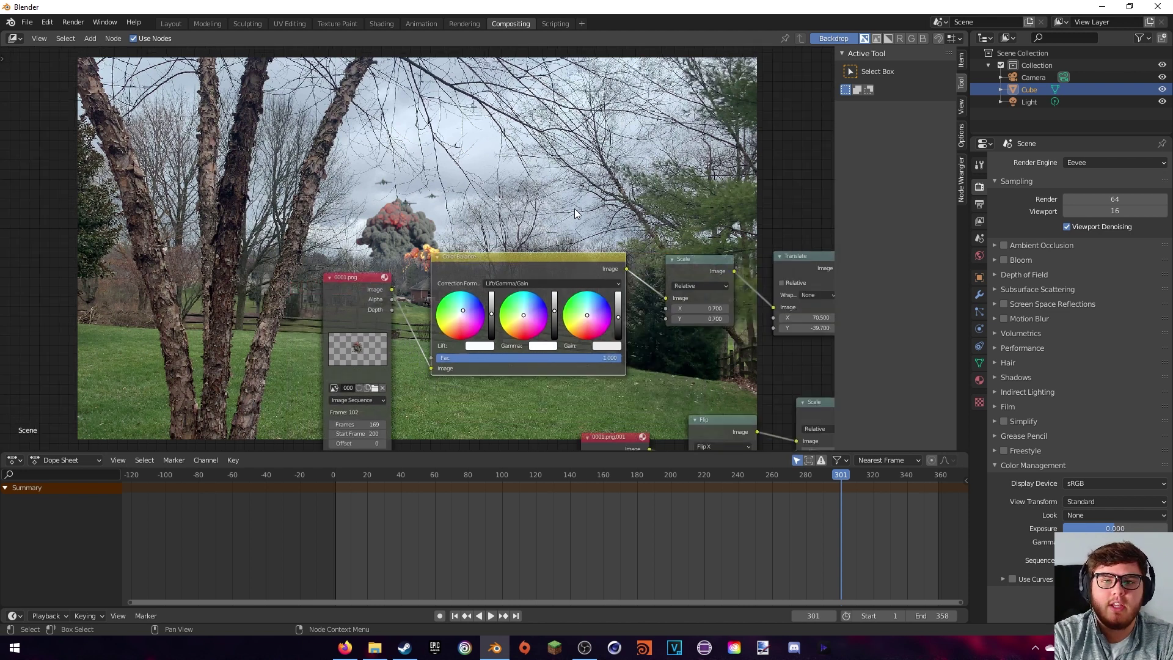
pyautogui.moveTo(469, 304); pyautogui.dragTo(358, 336)
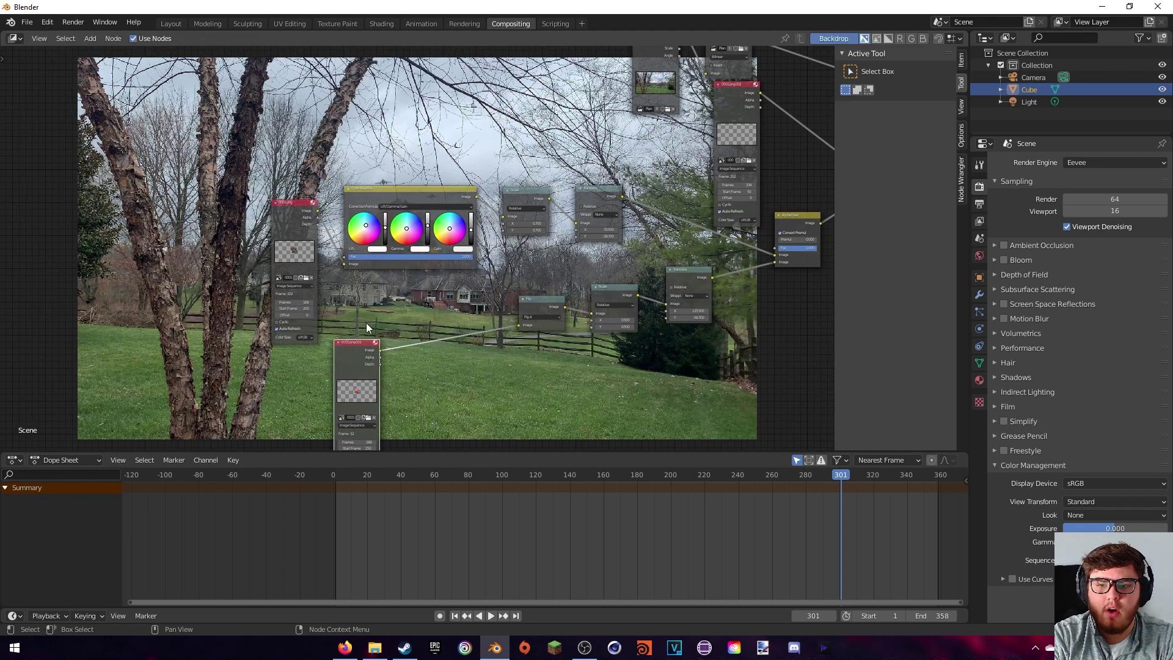
pyautogui.click(405, 204)
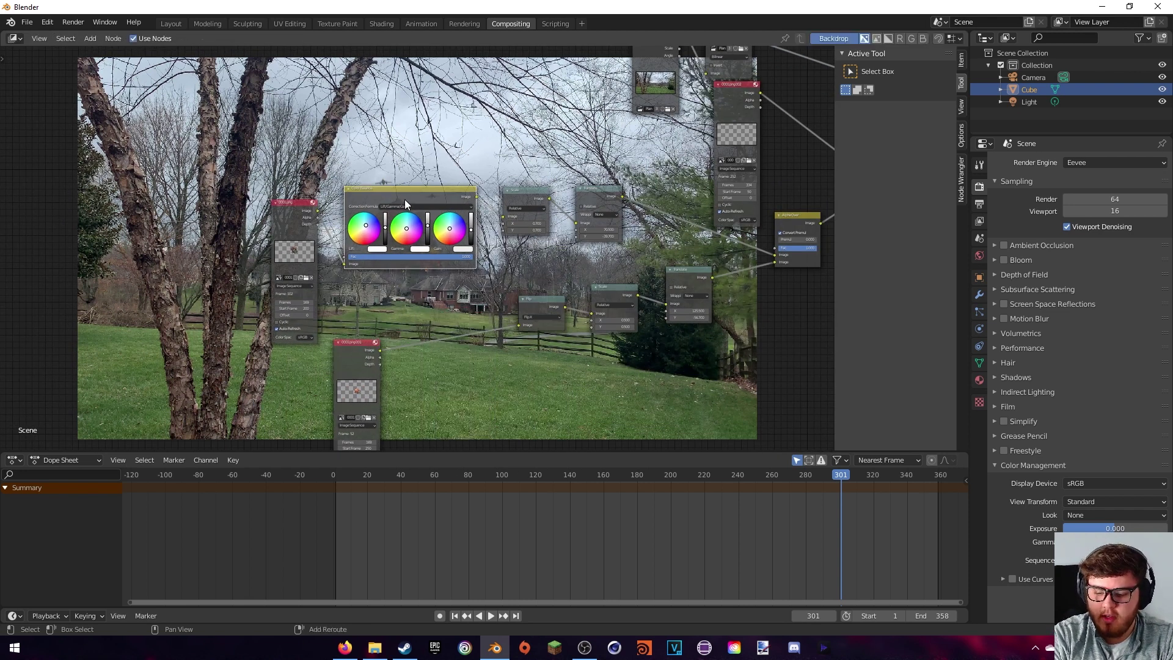
pyautogui.hotkey('shift', 'd')
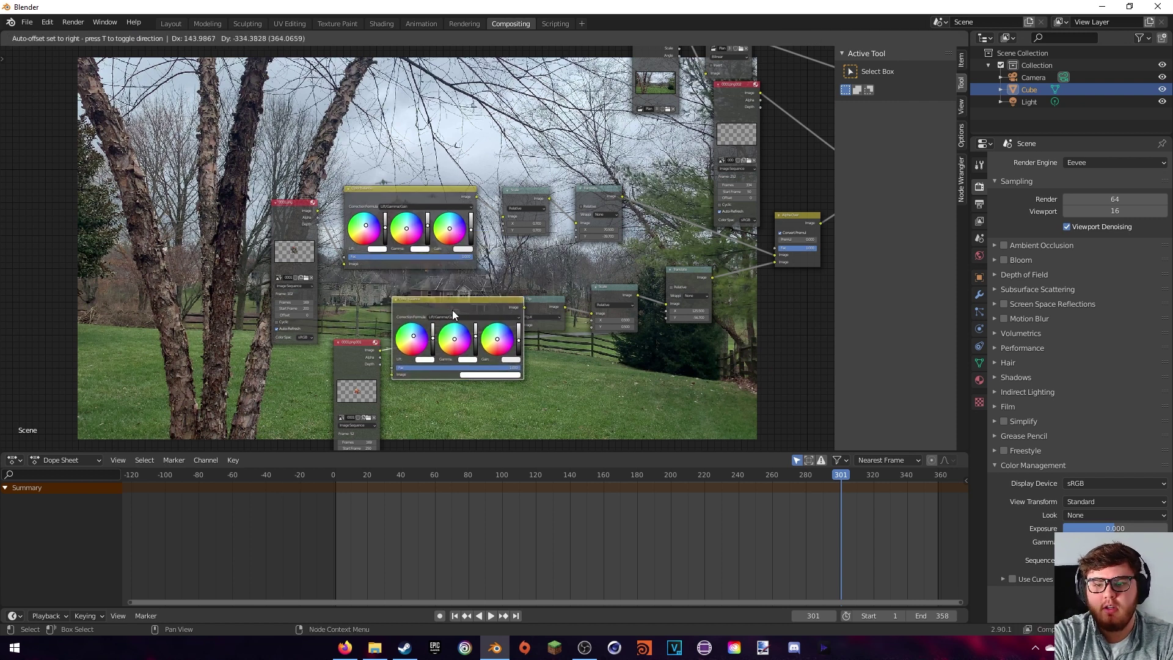
pyautogui.click(469, 315)
pyautogui.moveTo(548, 282); pyautogui.dragTo(451, 372, button='middle')
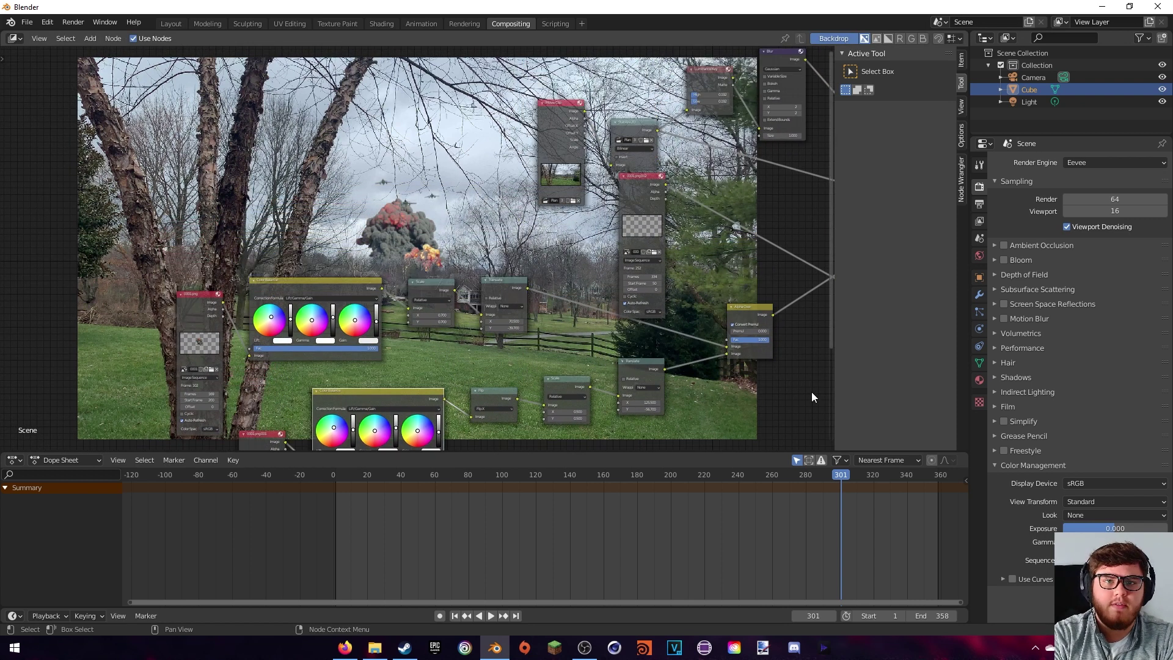
# Go to frame 316 and enlarge the backdrop to examine how sharply the two explosions blend into the footage
pyautogui.click(867, 476)
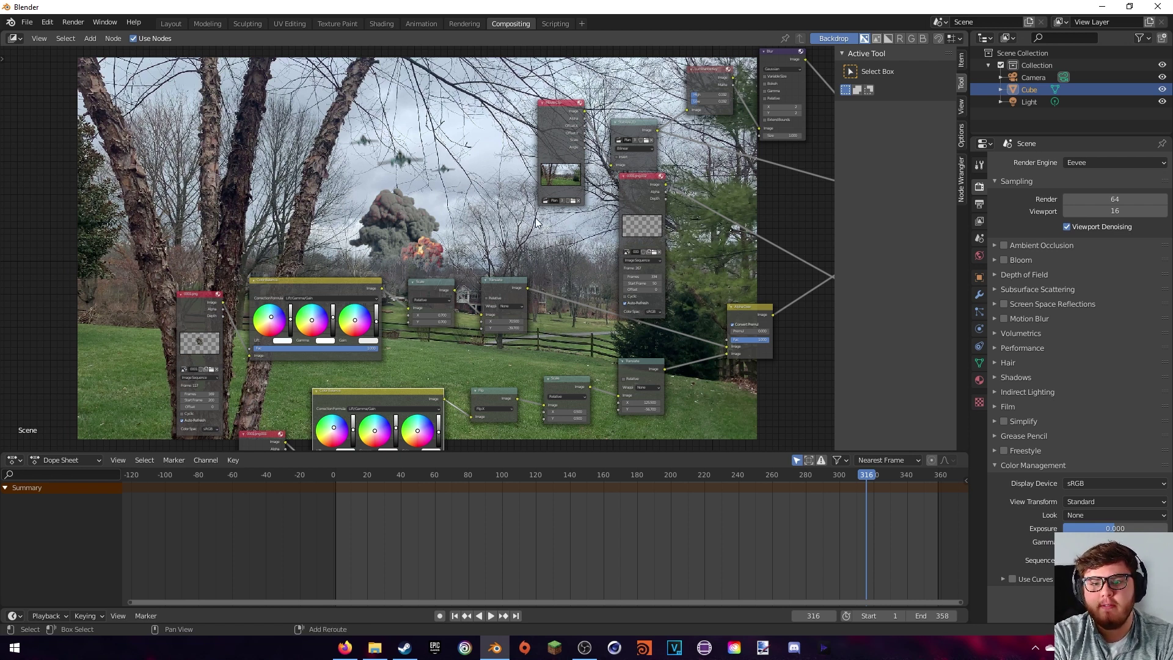
pyautogui.moveTo(526, 195); pyautogui.dragTo(729, 246, button='middle')
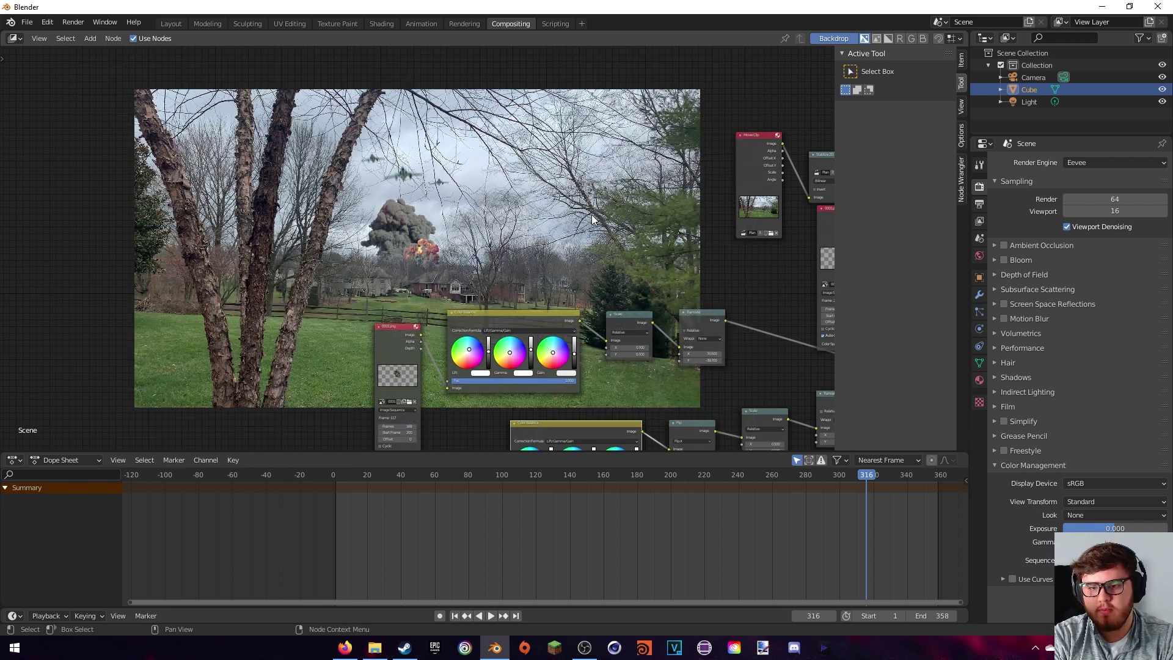
pyautogui.hotkey('alt', 'v')
pyautogui.hotkey('alt', 'v')
pyautogui.hotkey('alt', 'v')
pyautogui.hotkey('alt', 'v')
pyautogui.hotkey('alt', 'v')
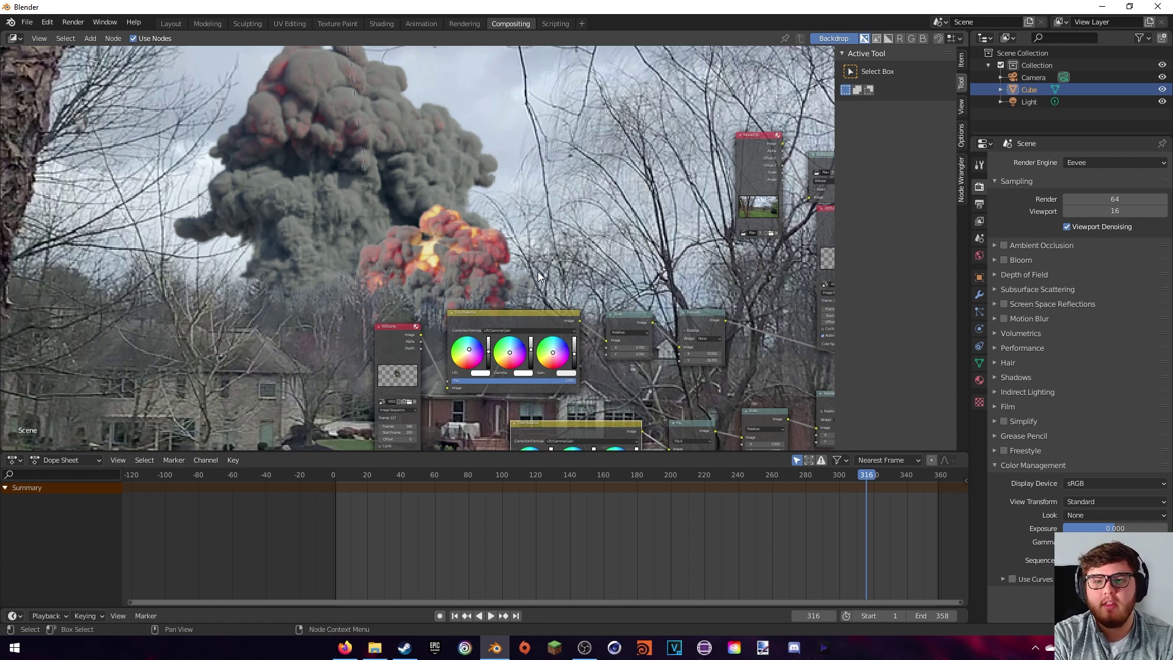
# Move the 0001.png.001 node further left and insert a Blur node between it and its Color Balance node
pyautogui.moveTo(540, 437); pyautogui.dragTo(542, 214, button='middle')
pyautogui.moveTo(364, 296); pyautogui.dragTo(312, 323)
pyautogui.hotkey('shift', 'a')
pyautogui.click(481, 339)
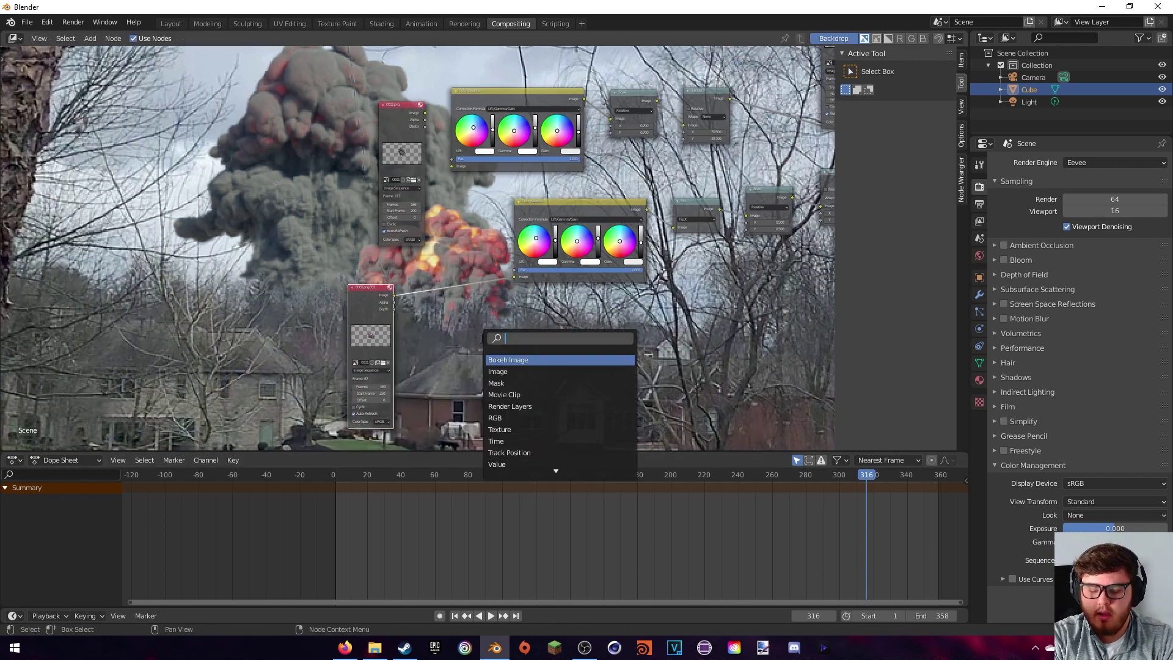
pyautogui.write('blur')
pyautogui.press('Down')
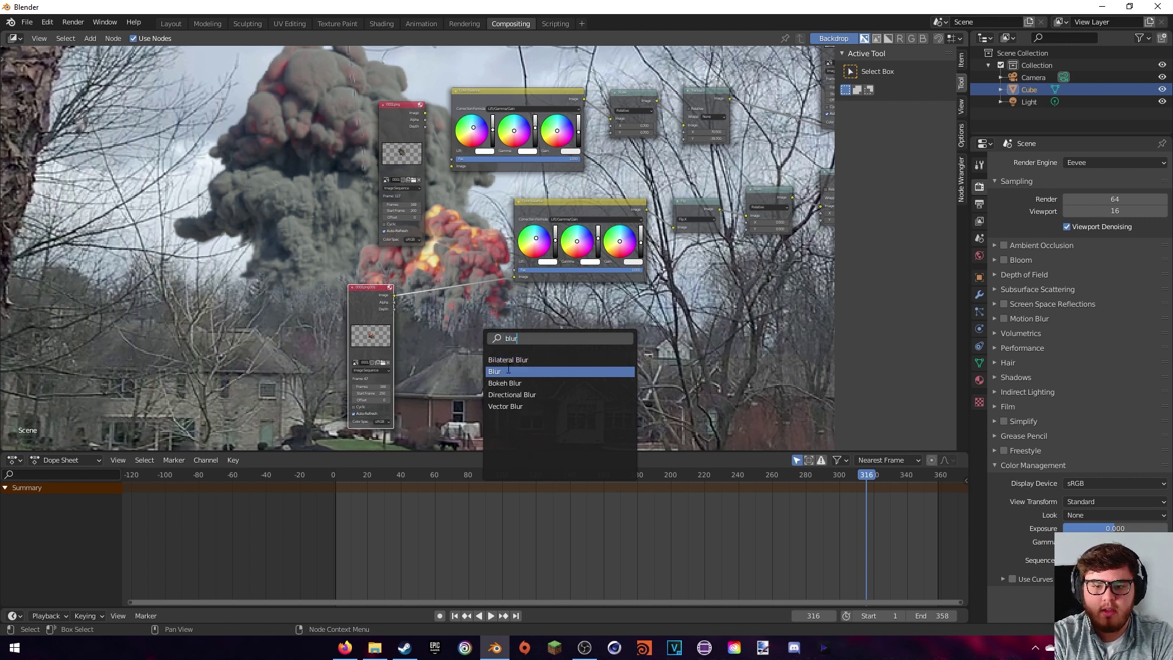
pyautogui.press('Return')
pyautogui.click(479, 310)
pyautogui.scroll(2, 554, 347)
pyautogui.moveTo(515, 359); pyautogui.dragTo(687, 386, button='middle')
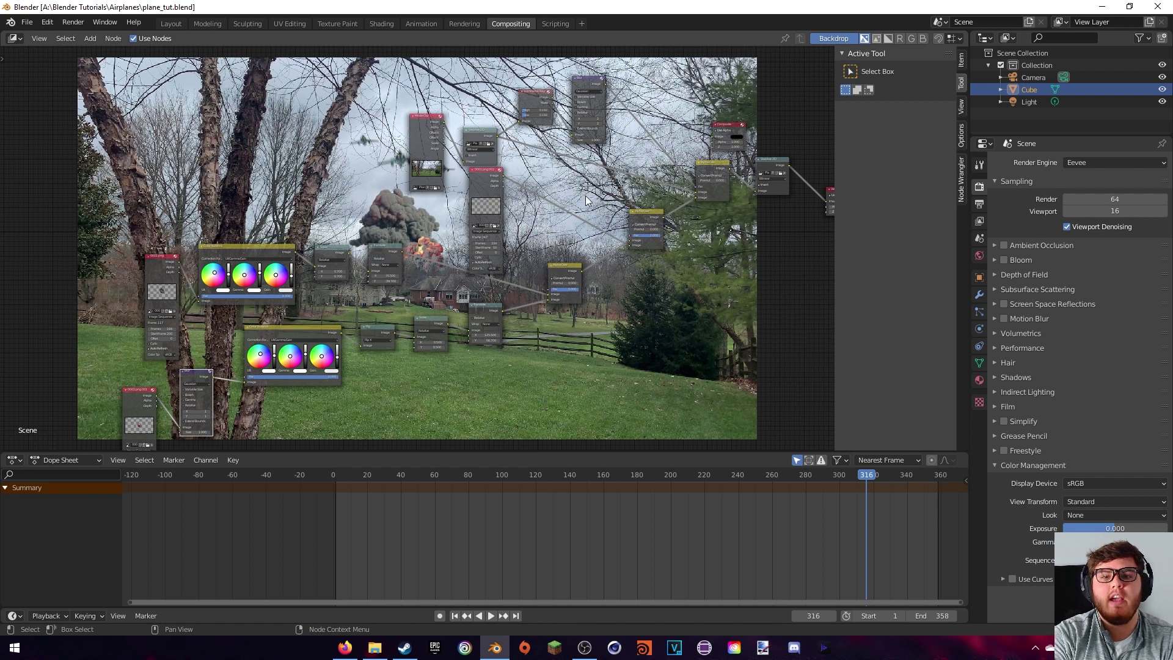
# Move the Composite node near the Viewer node and try to link the final Stabilize 2D image output to its Image input
pyautogui.scroll(5, 632, 165)
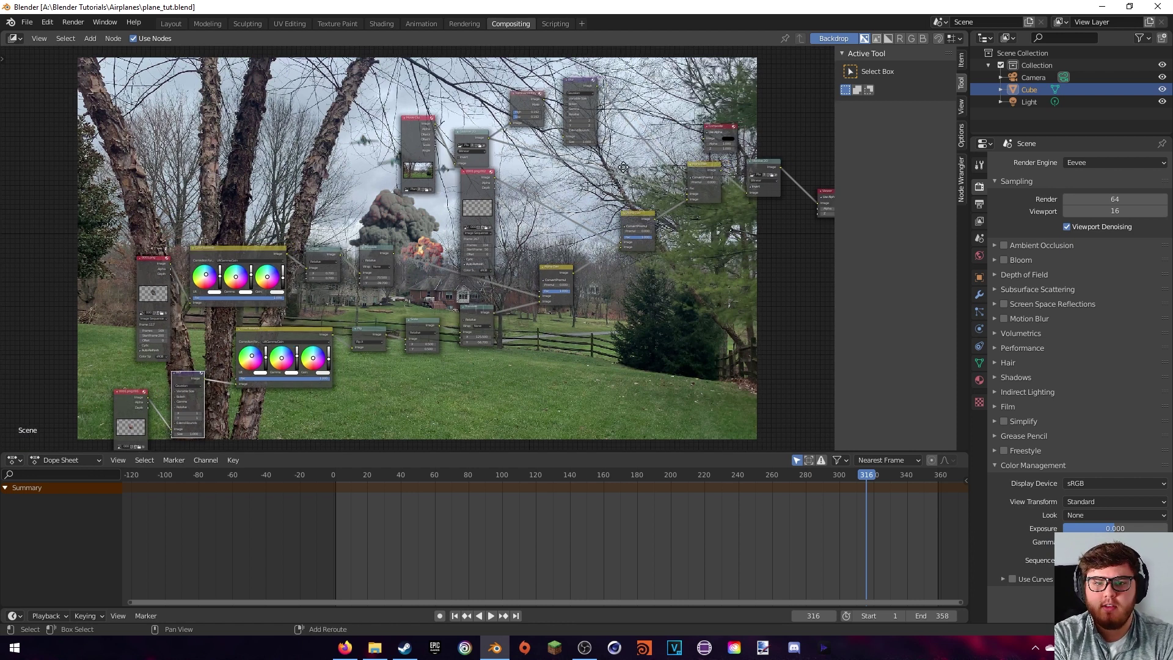
pyautogui.moveTo(566, 82); pyautogui.dragTo(338, 160, button='middle')
pyautogui.moveTo(319, 154); pyautogui.dragTo(612, 152)
pyautogui.moveTo(447, 246); pyautogui.dragTo(475, 226)
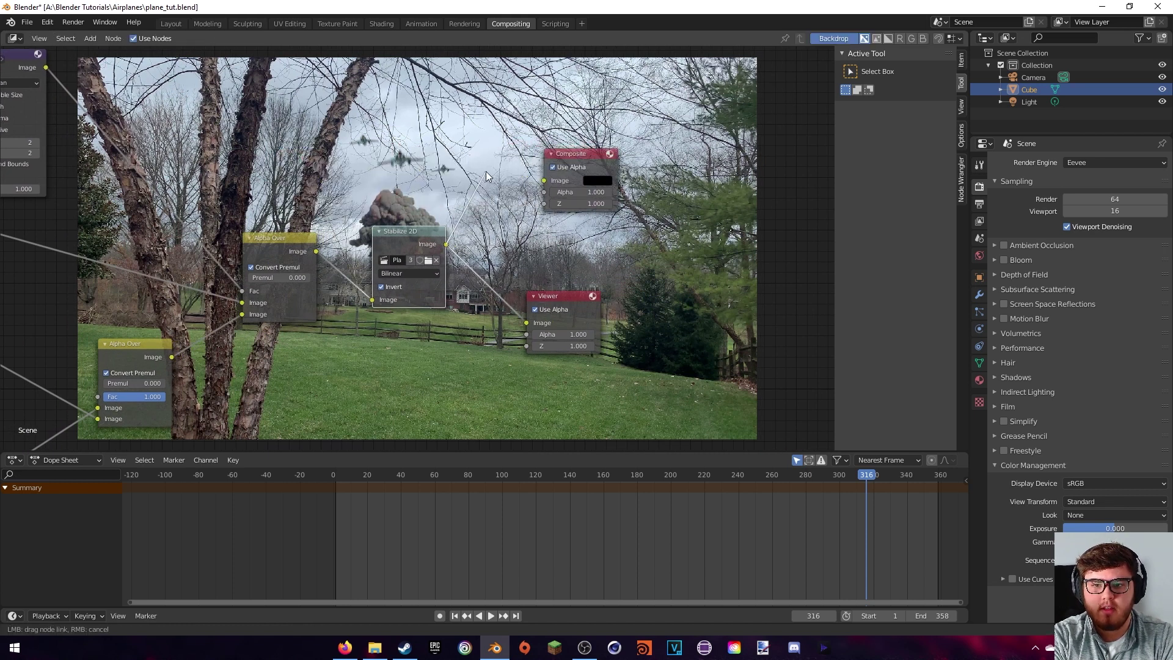
pyautogui.moveTo(544, 181); pyautogui.dragTo(545, 181)
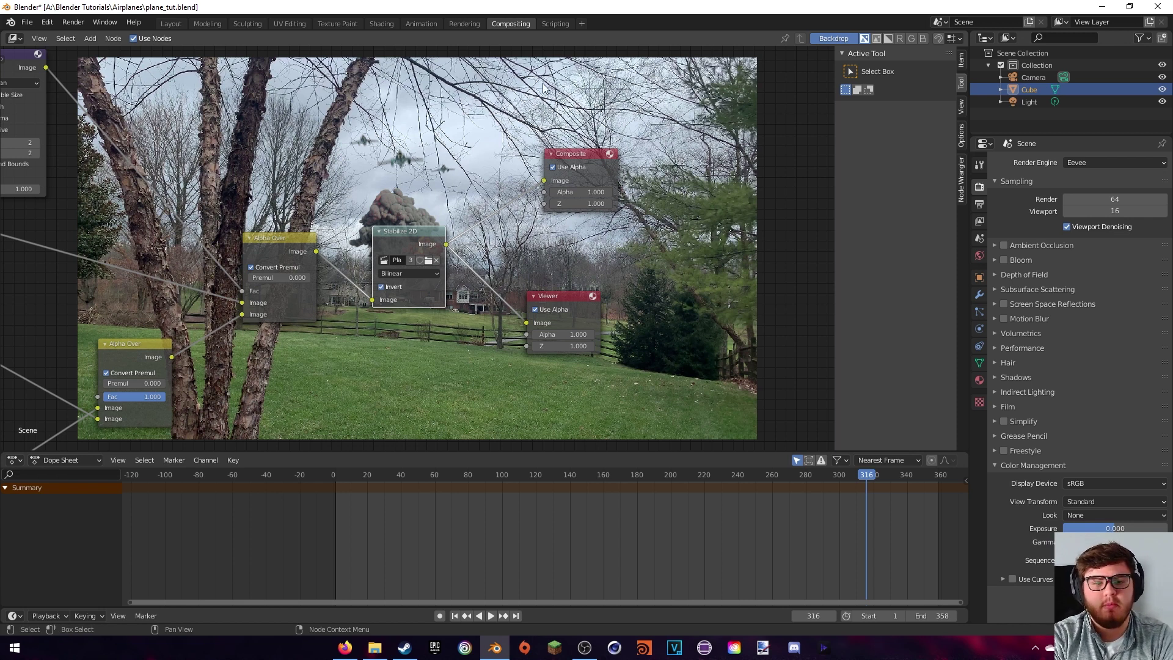
# Set the render output path to A:\Blender Tutorials\Airplanes\Final_plane_tut
pyautogui.click(979, 206)
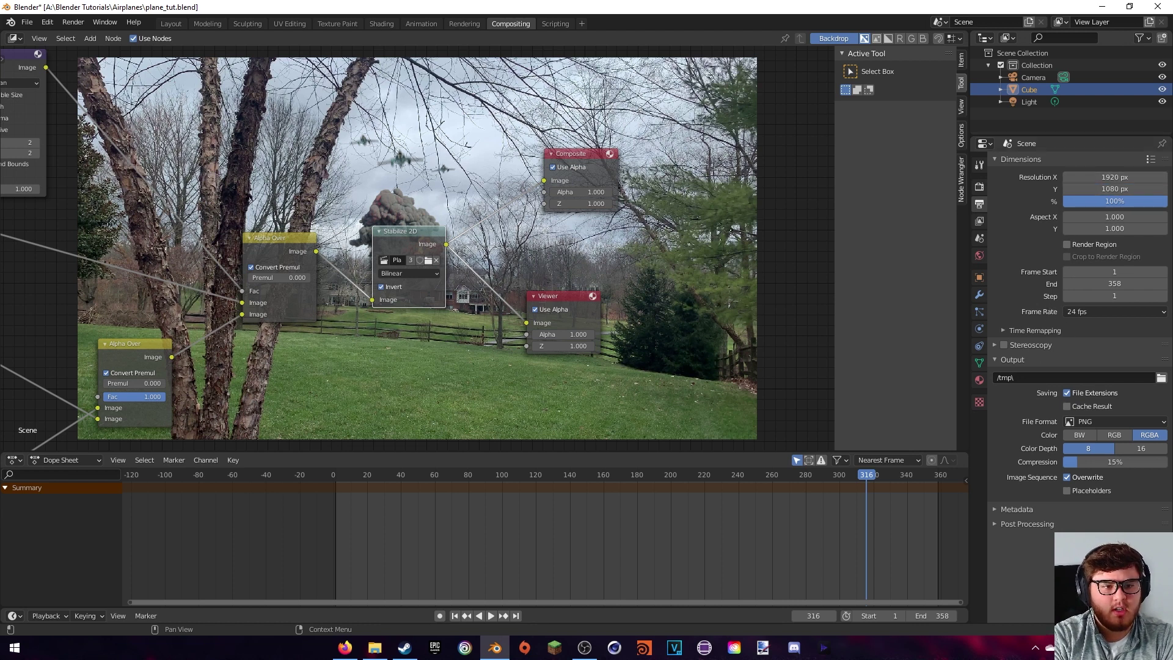
pyautogui.click(1160, 378)
pyautogui.click(325, 49)
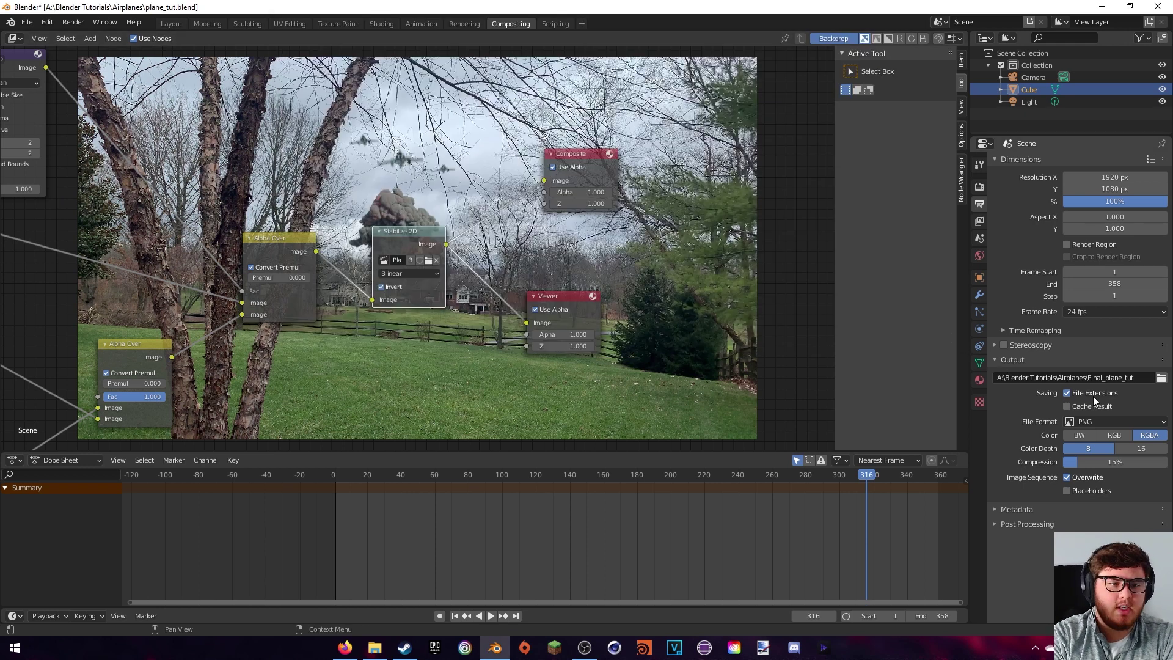
# Set the output file format to FFmpeg video with an MPEG-4 container
pyautogui.click(1076, 421)
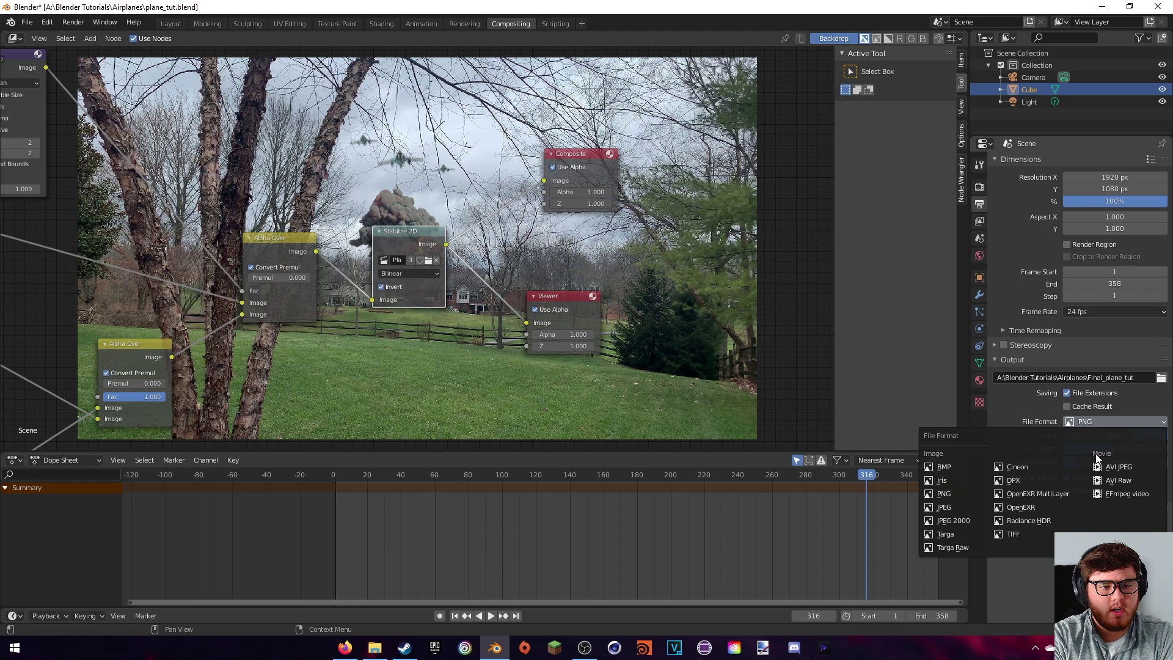
pyautogui.click(1125, 494)
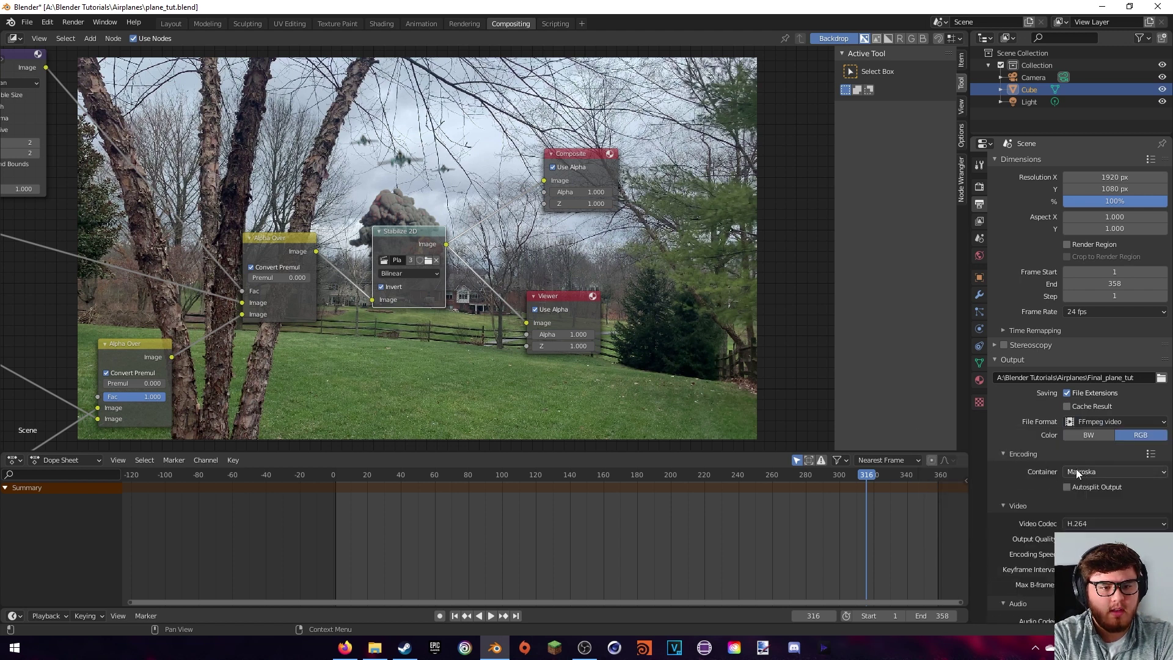
pyautogui.click(1078, 470)
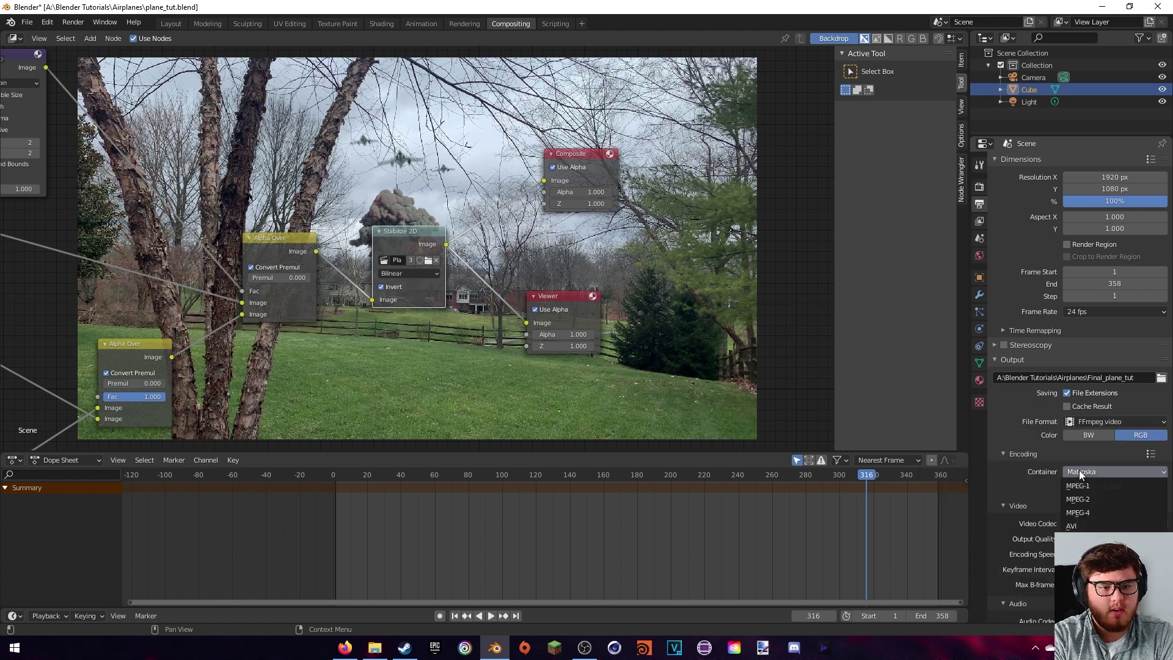
pyautogui.click(1084, 512)
# Set the video Output Quality to High quality and render the animation
pyautogui.scroll(-2, 1039, 490)
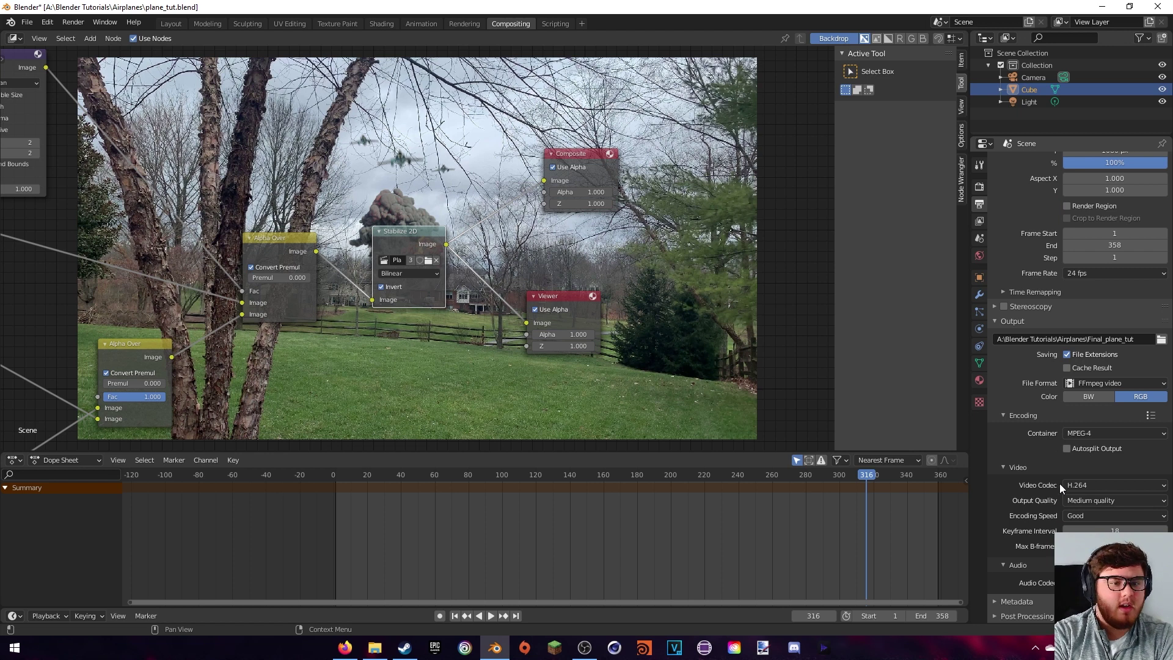
pyautogui.click(1079, 499)
pyautogui.click(1085, 441)
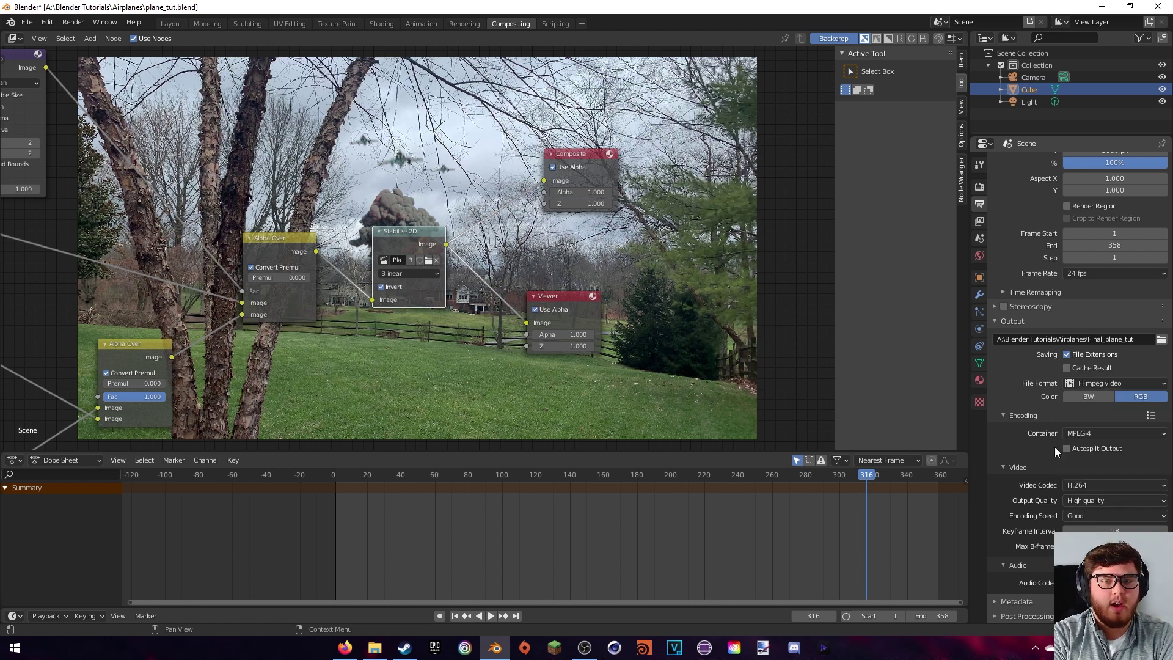
pyautogui.click(71, 25)
pyautogui.click(88, 50)
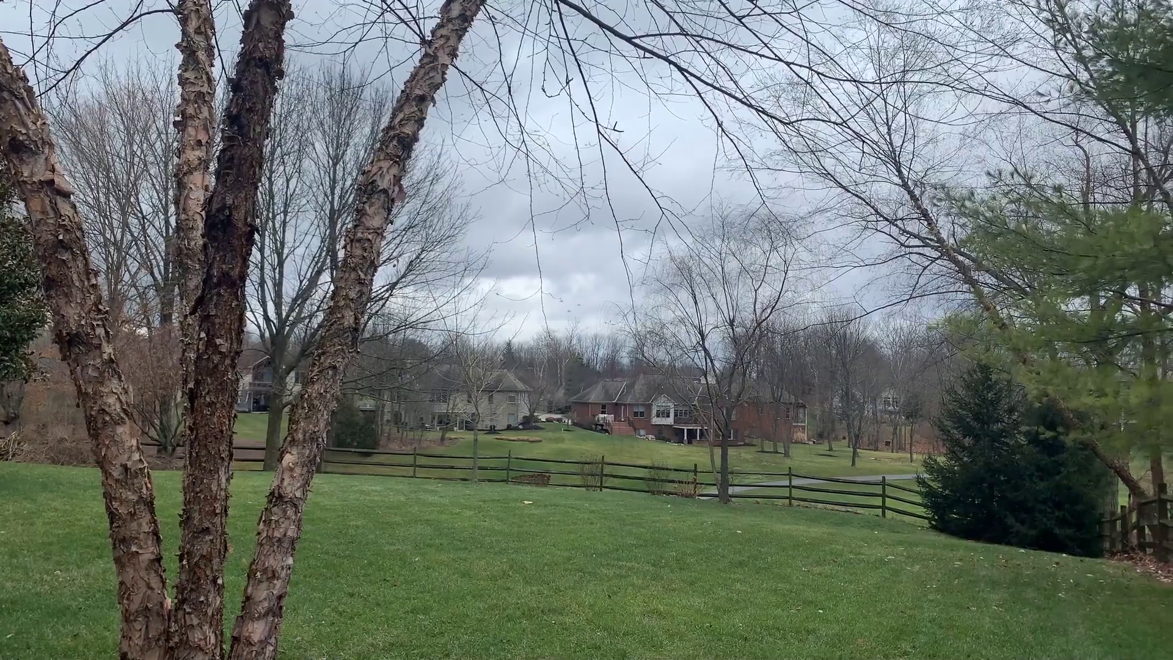